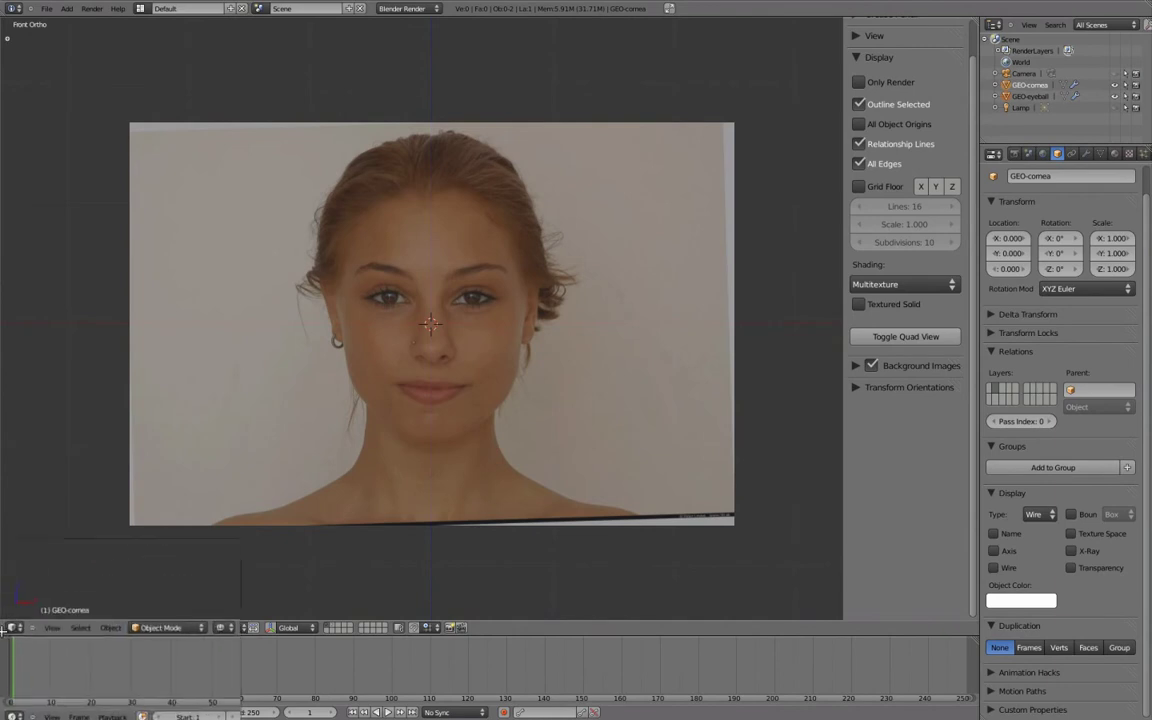
- Split the viewport into two side-by-side views, hide the right view's panel and widen the left view's tool shelf
drag(8, 628, 500, 565)
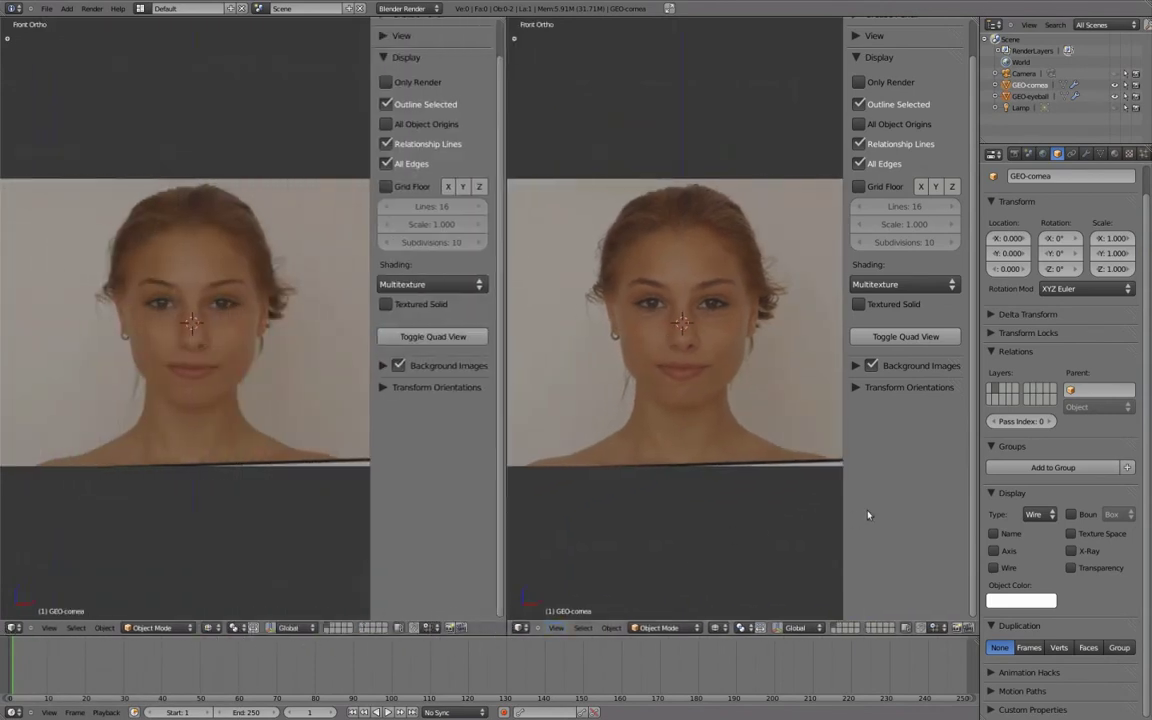
key(n)
key(n)
key(t)
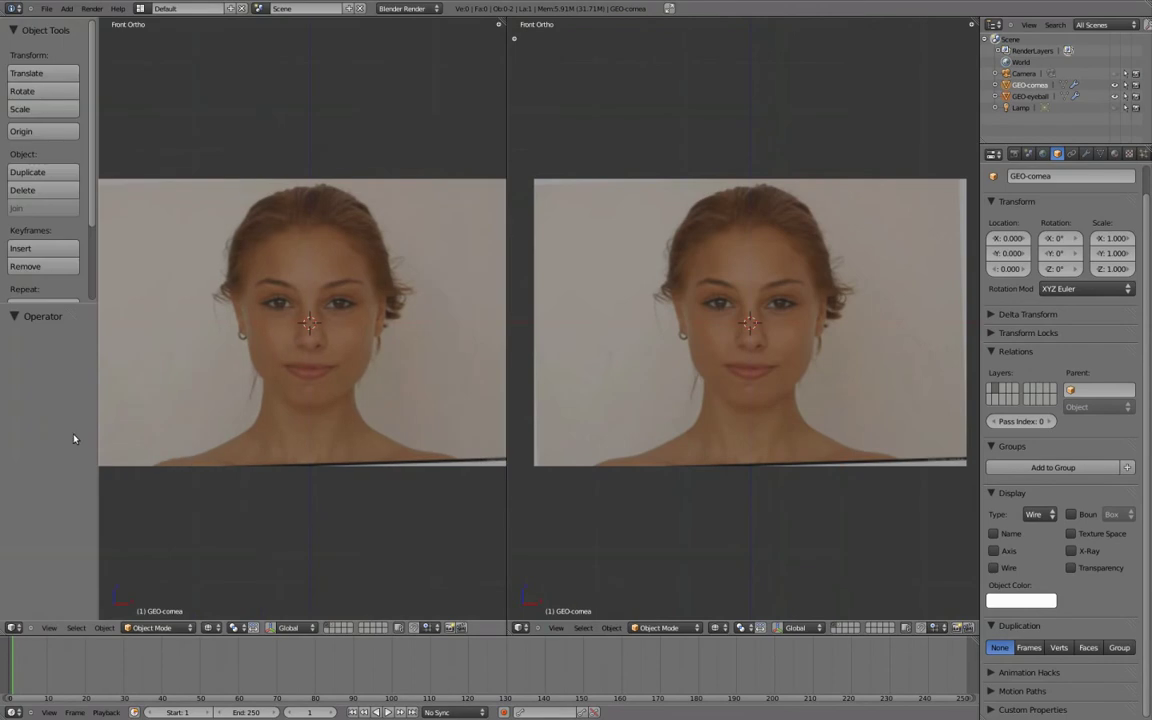
drag(93, 438, 121, 440)
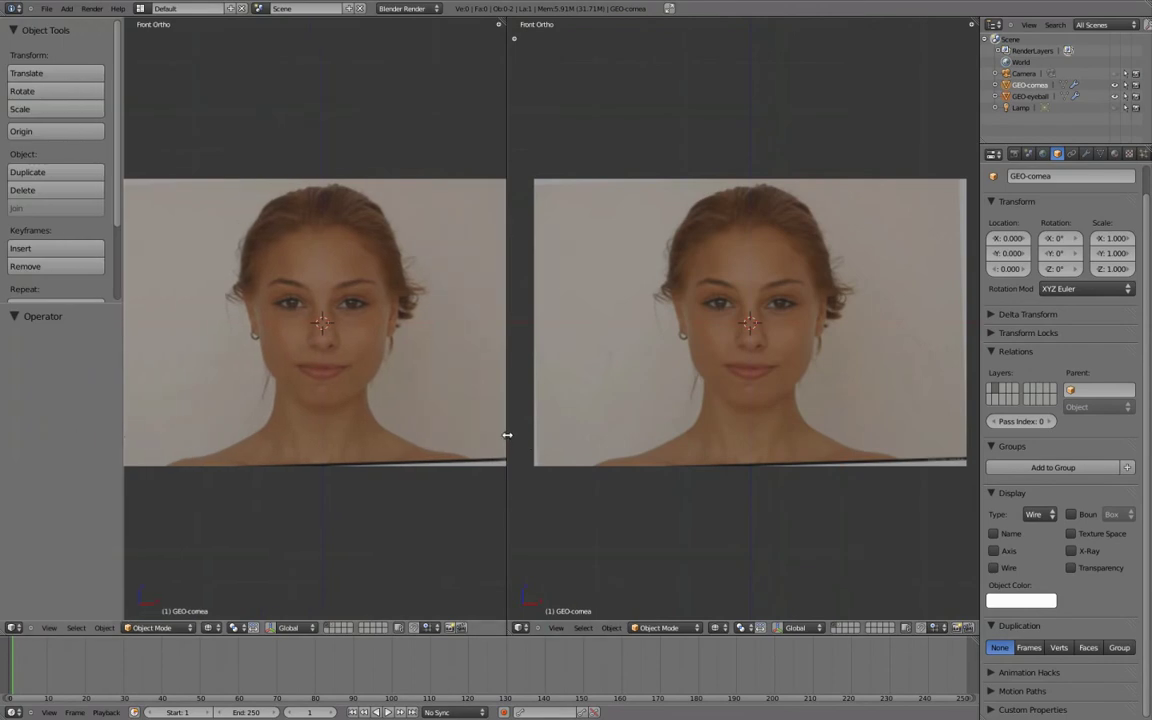
drag(508, 437, 571, 436)
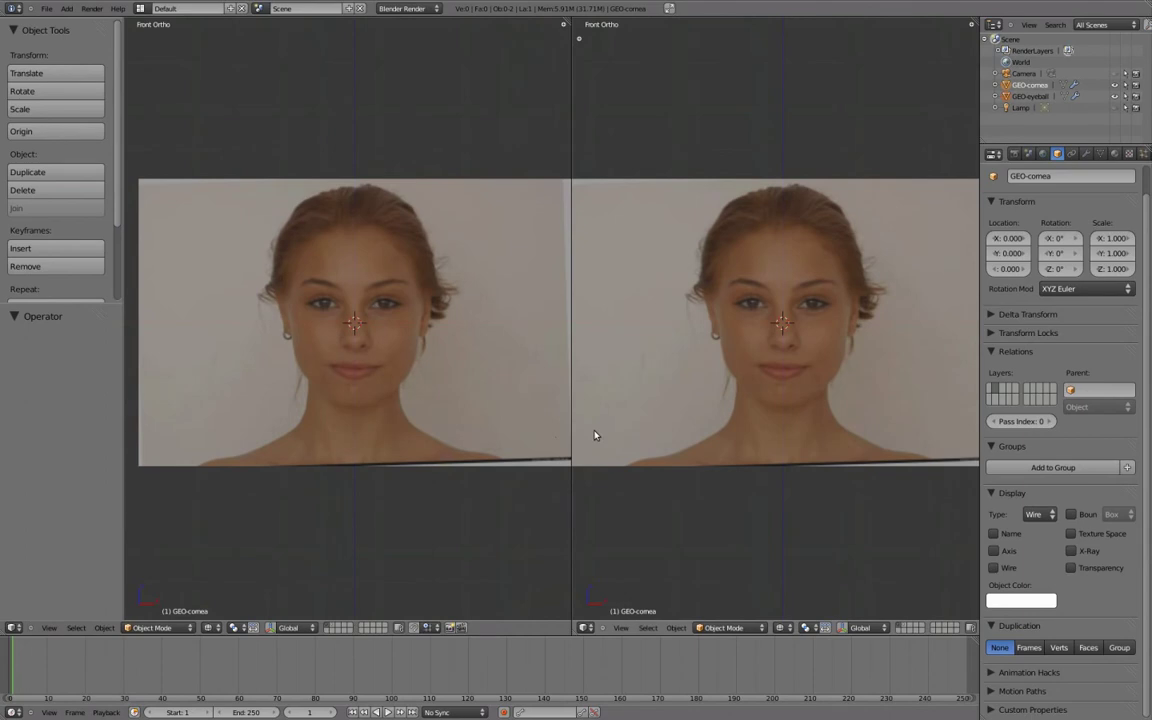
- Switch the right viewport to the side-profile view and zoom in on the face
key(KP_3)
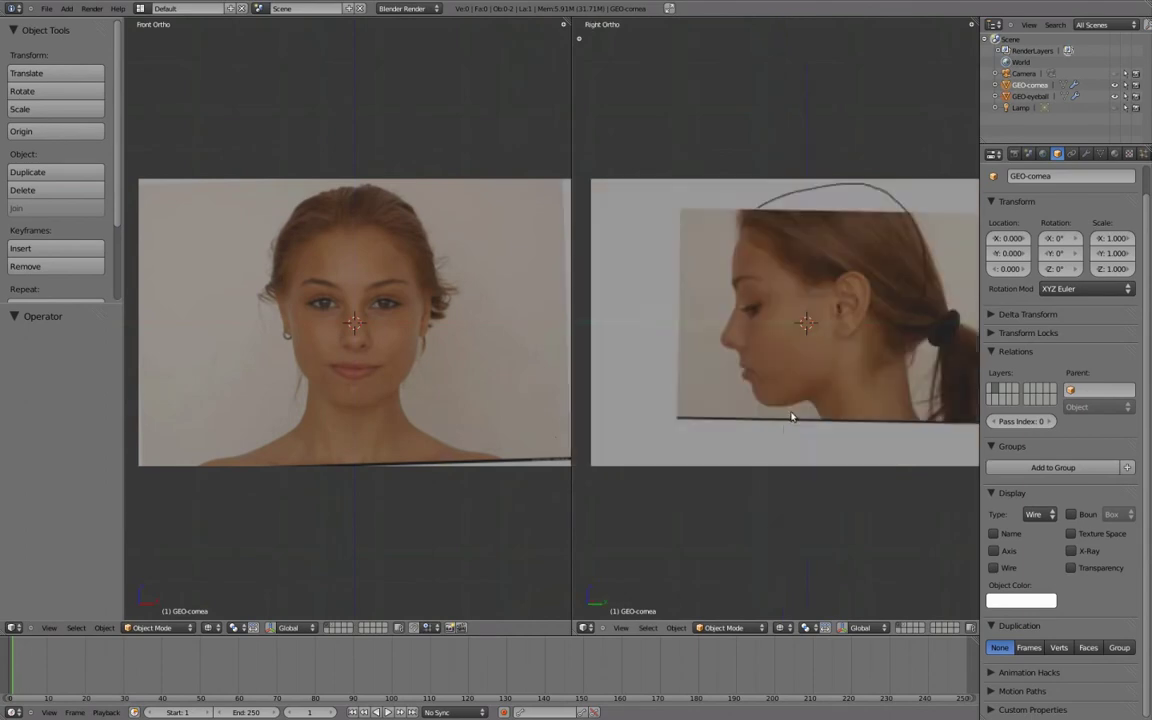
scroll(787, 429, up, 2)
scroll(836, 437, up, 2)
scroll(397, 390, up, 3)
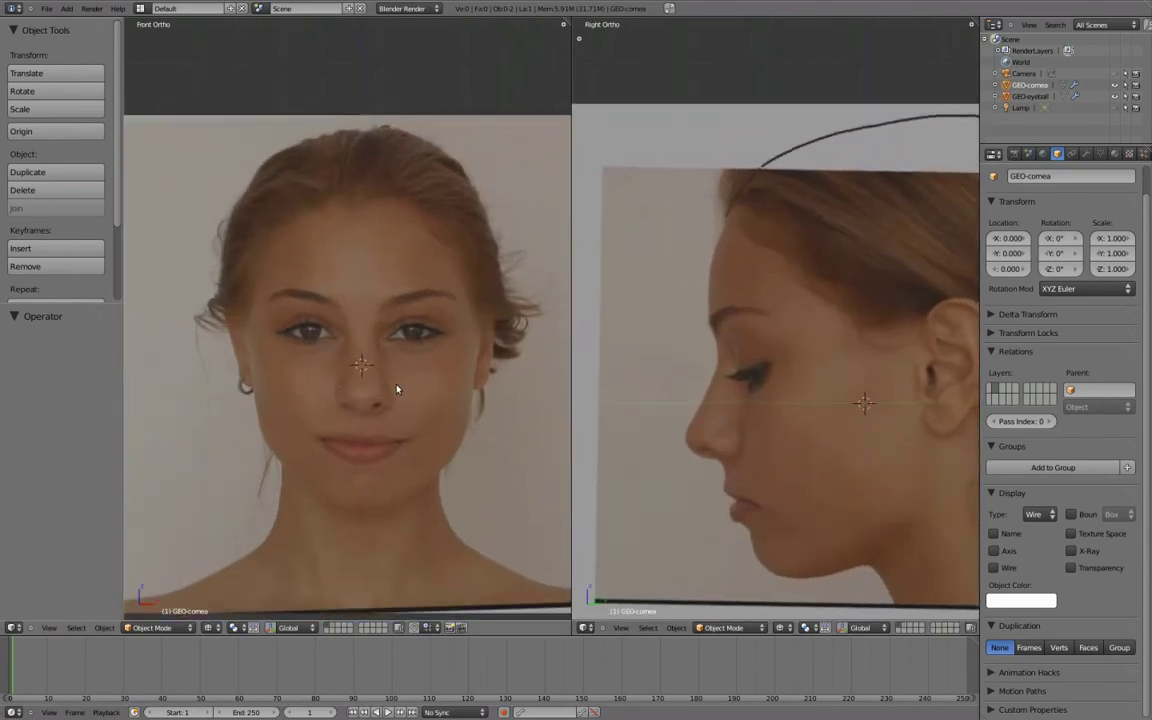
- Place the 3D cursor on the right-hand eye, maximize the front view and bring up the Add menu
click(413, 333)
scroll(380, 325, up, 4)
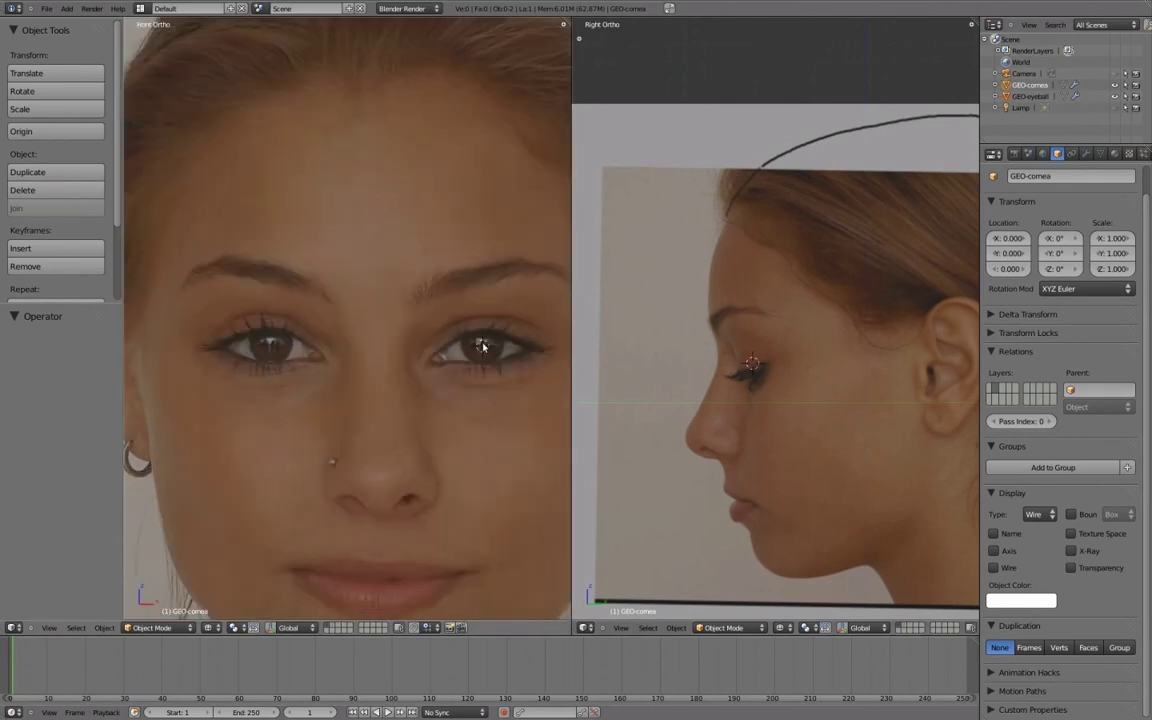
scroll(436, 327, down, 5)
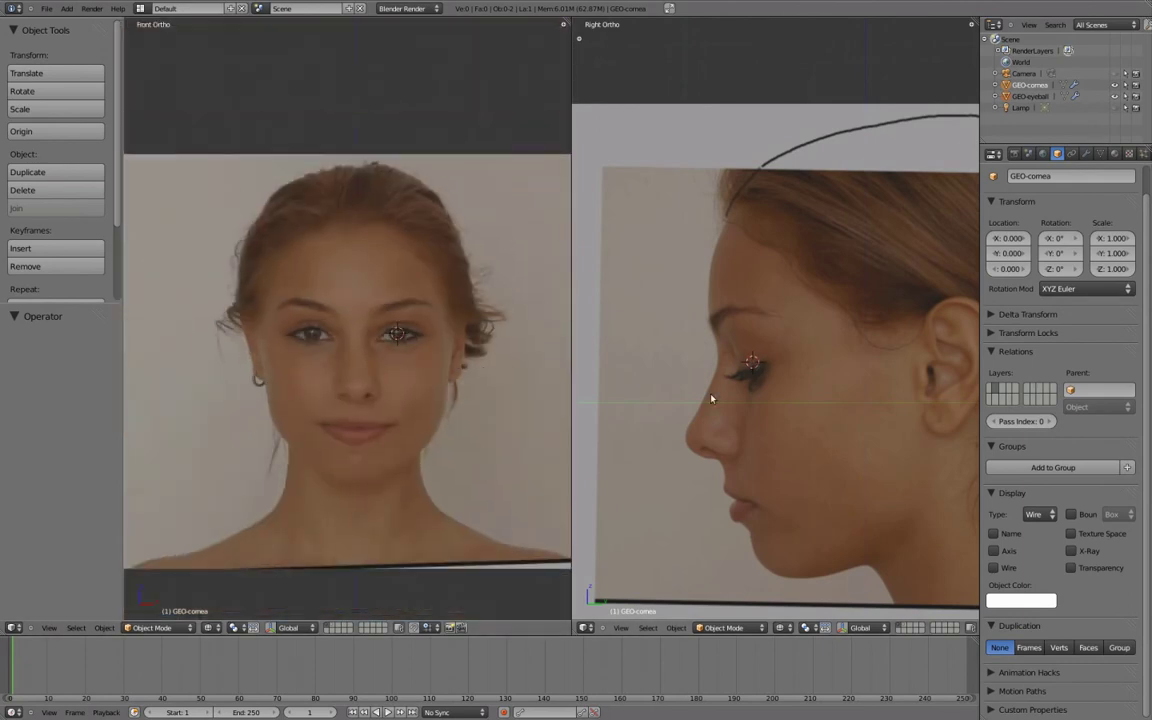
key(ctrl+Up)
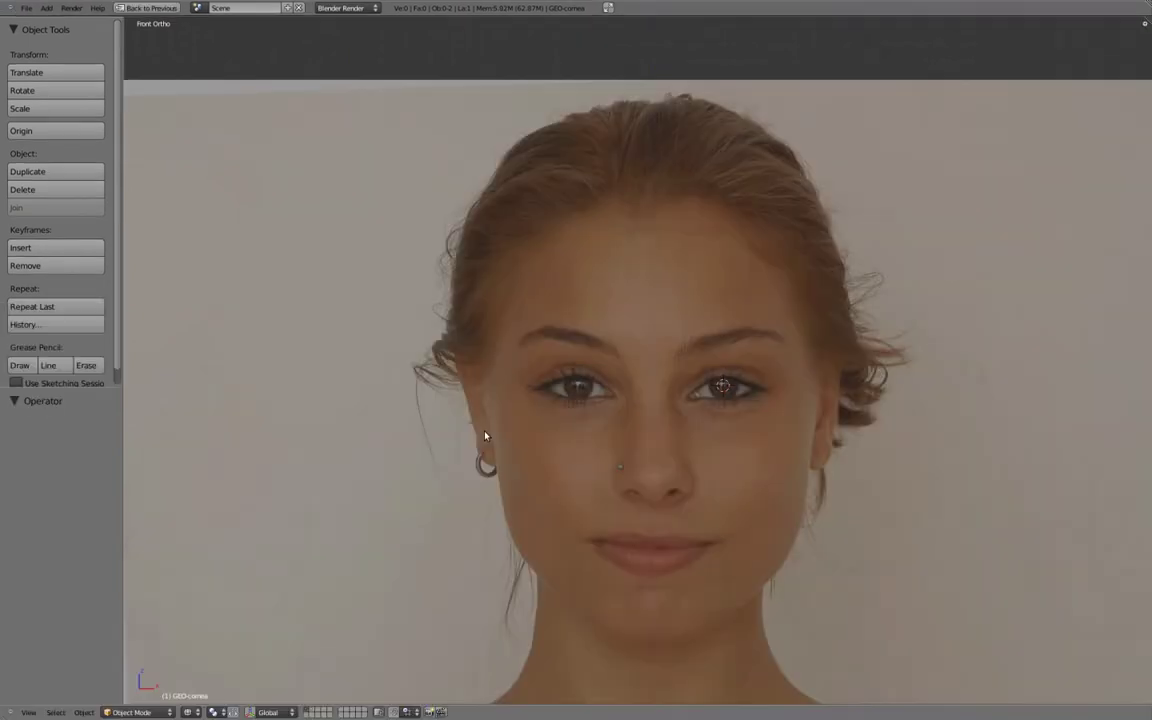
scroll(717, 428, up, 2)
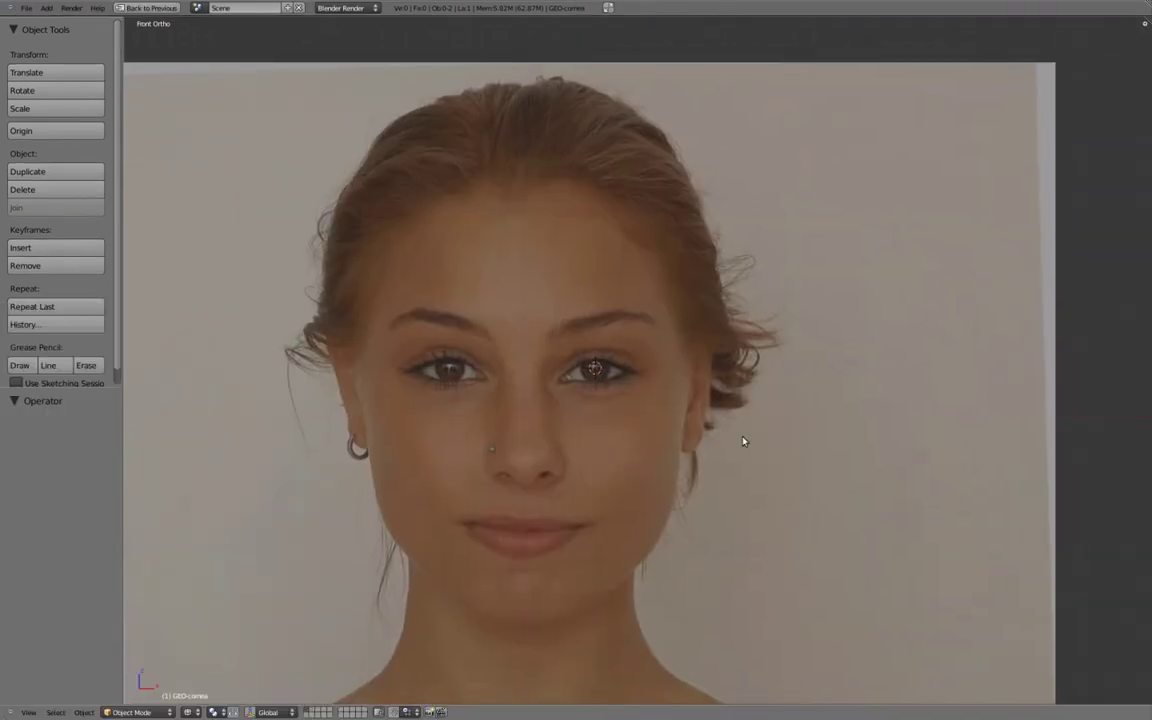
key(shift+a)
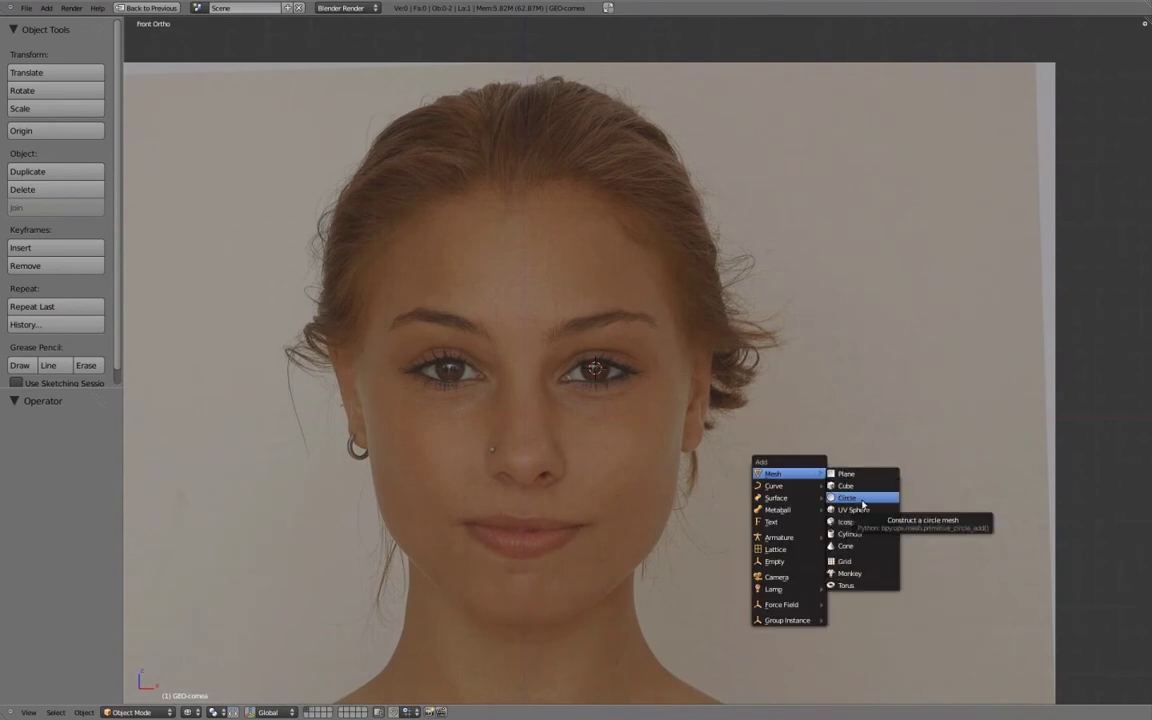
- Add a 12-vertex circle aligned to view on the eye, then restore the split front/side layout
click(862, 503)
drag(122, 443, 197, 445)
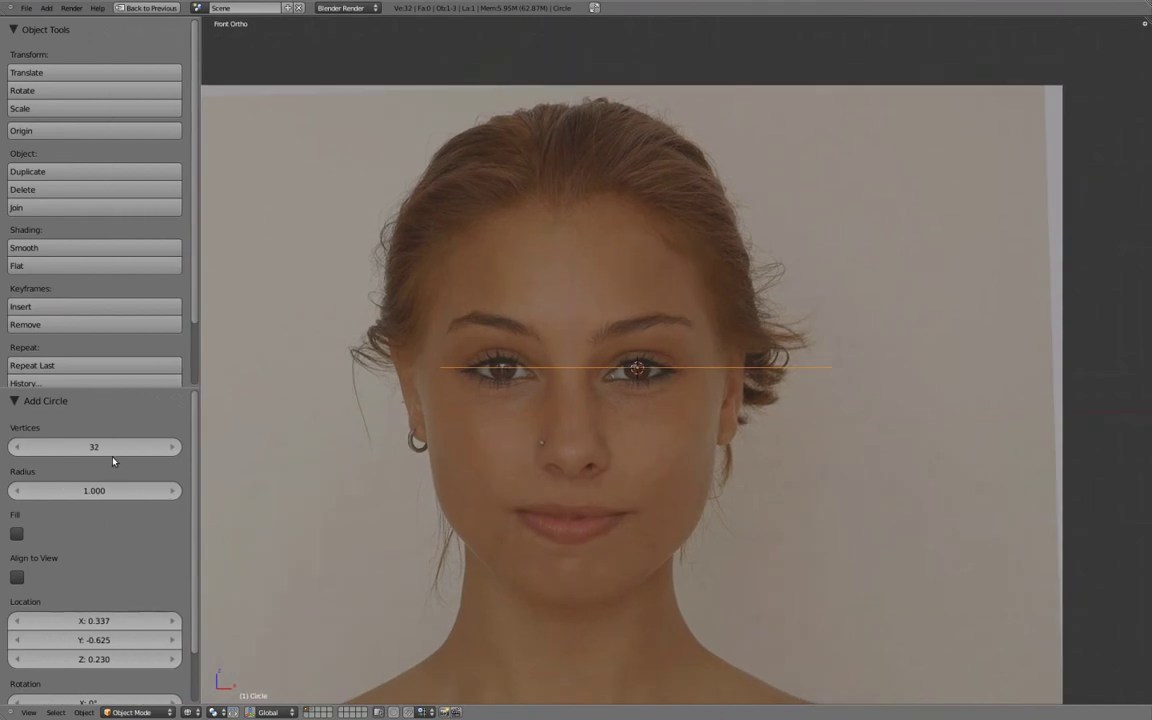
text(2)
key(Return)
click(17, 578)
key(ctrl+Up)
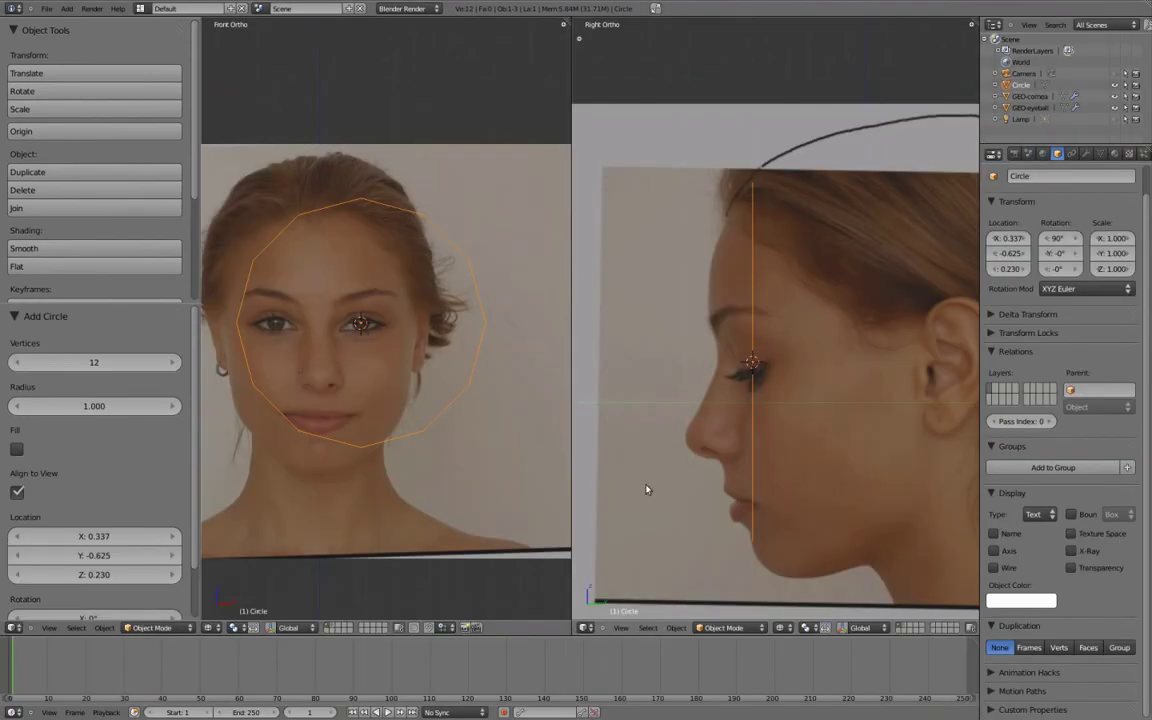
drag(200, 406, 142, 410)
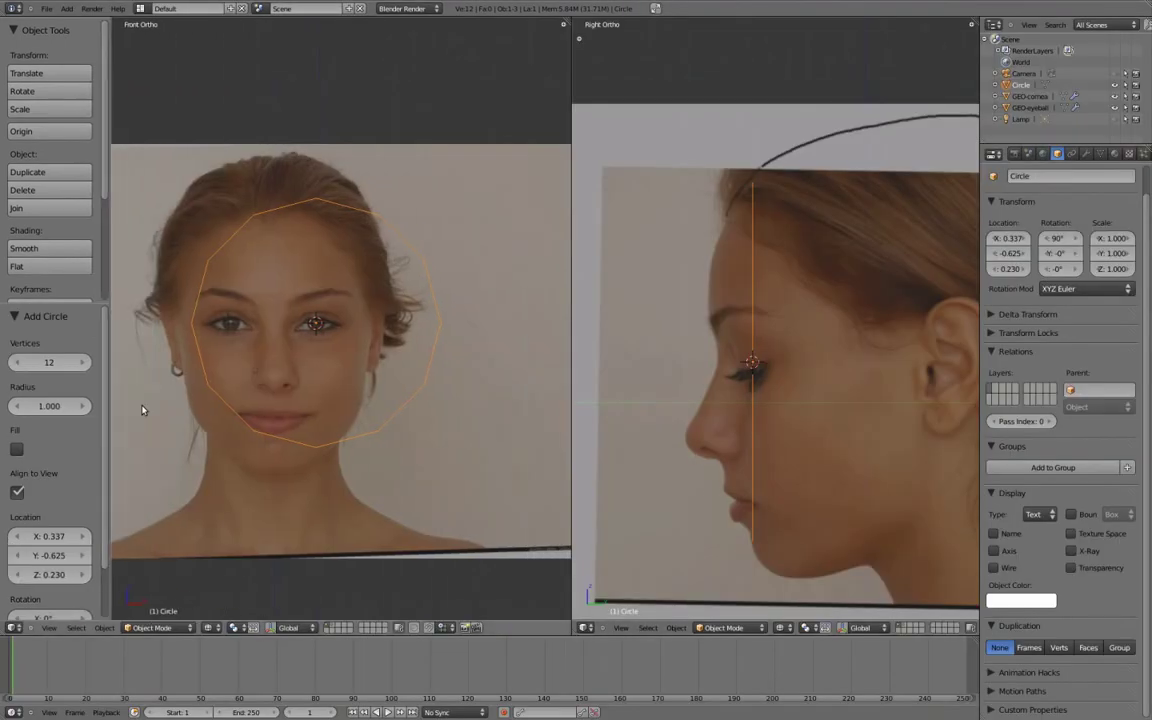
- In Edit Mode, scale the circle down and flatten it along Z into an eye shape
key(Tab)
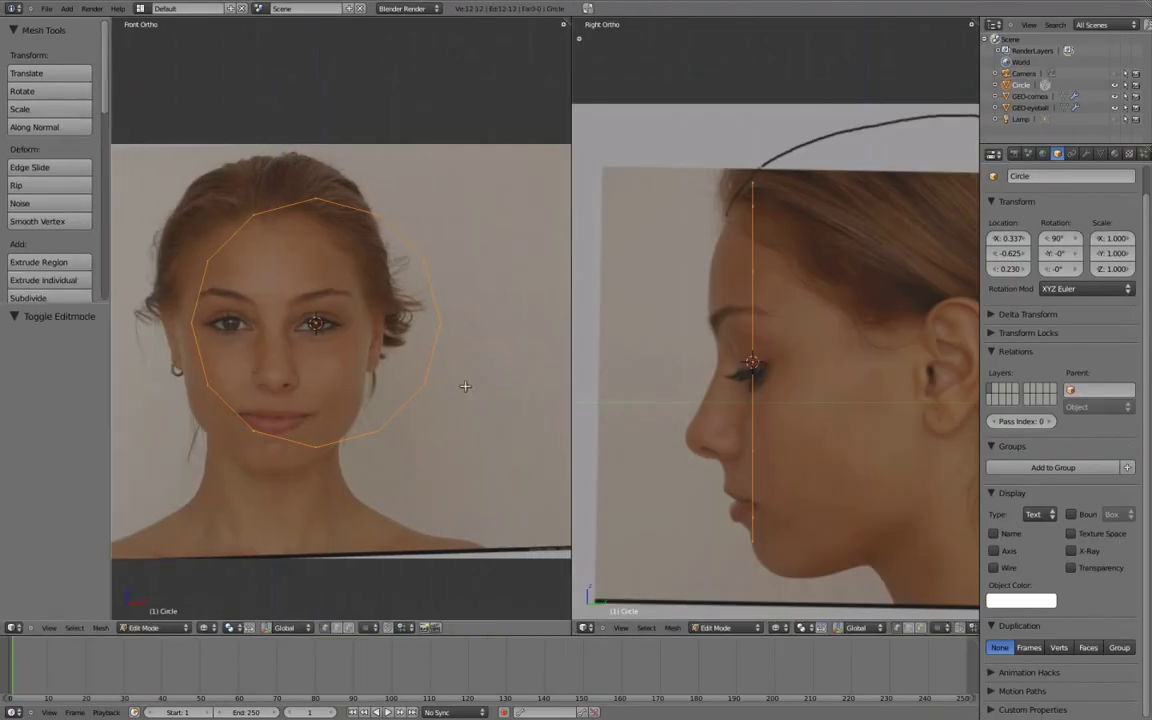
key(s)
click(349, 338)
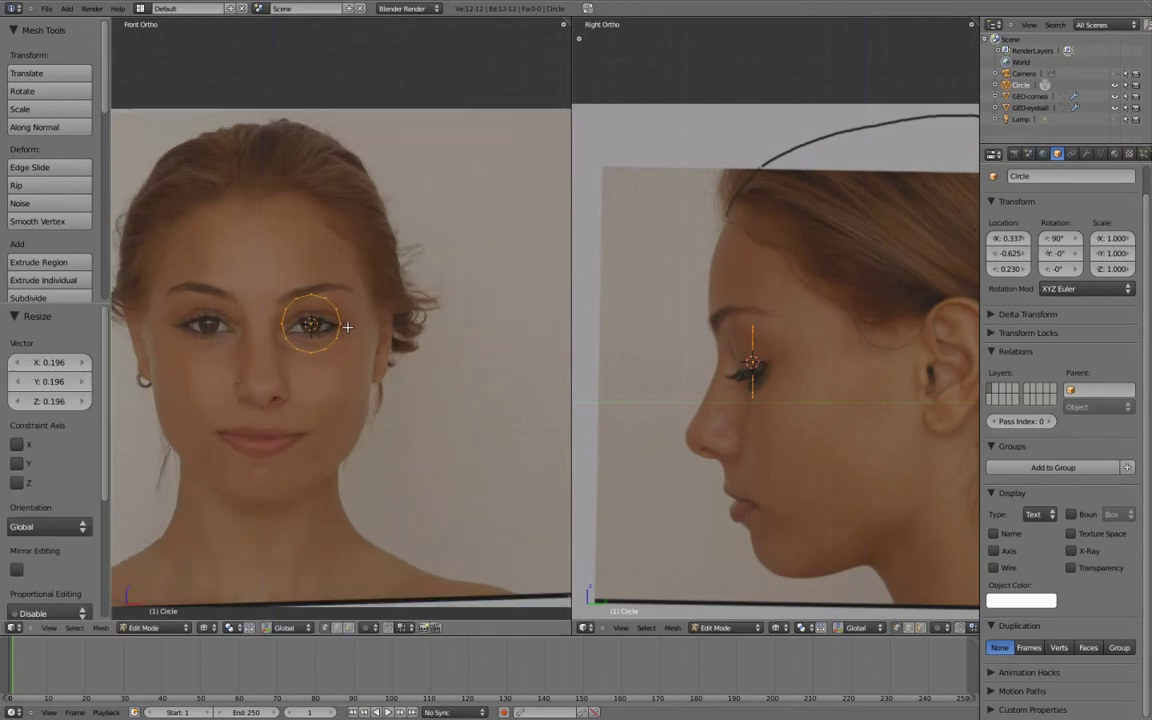
scroll(334, 321, up, 2)
scroll(373, 334, up, 3)
key(s)
key(z)
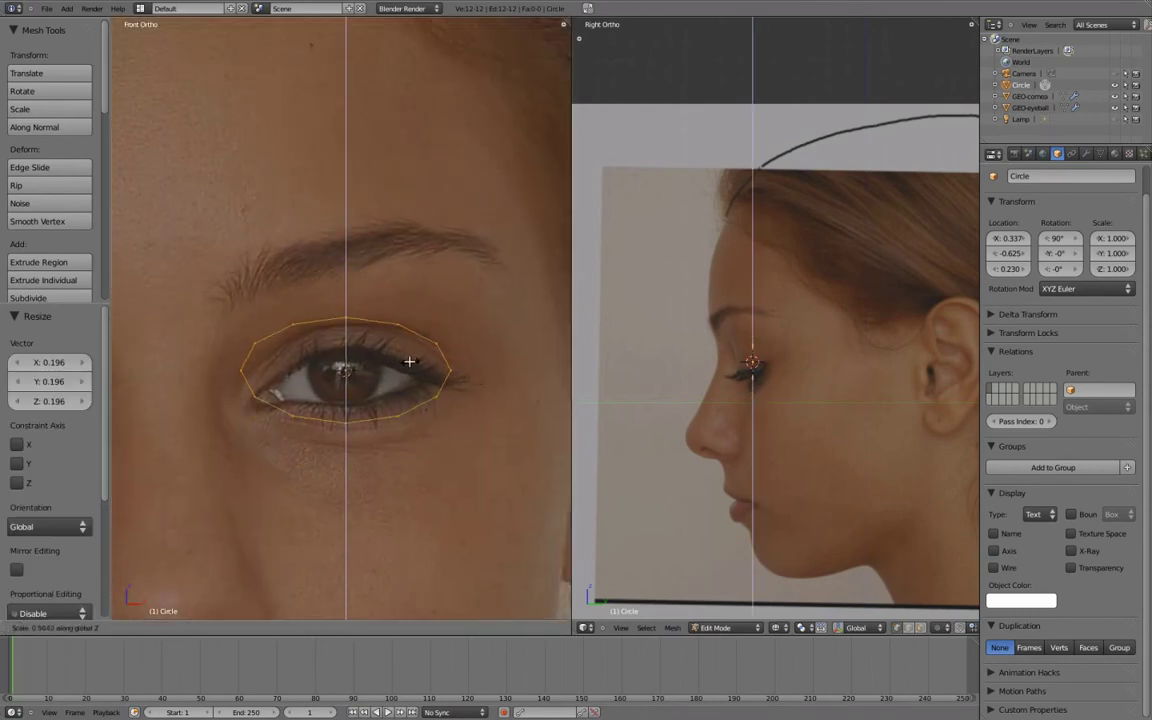
click(236, 371)
- Move outline vertices onto the eye corner and the eyelid edge
right_drag(237, 372, 252, 386)
key(g)
click(260, 391)
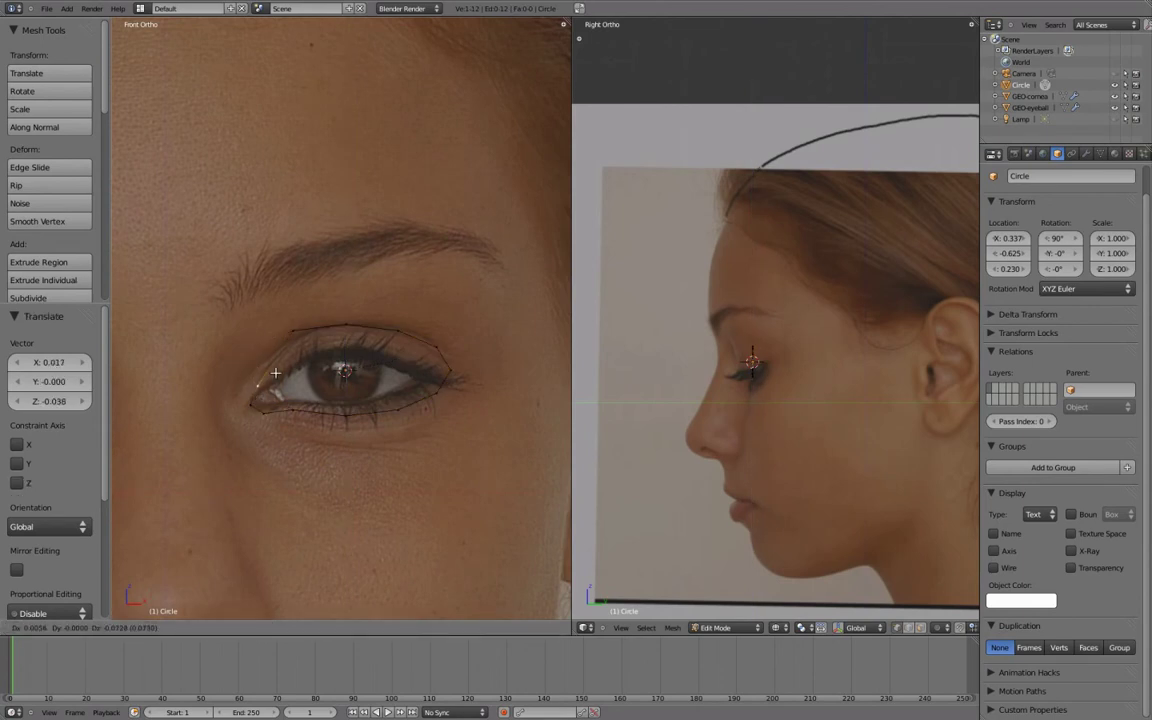
right_click(352, 327)
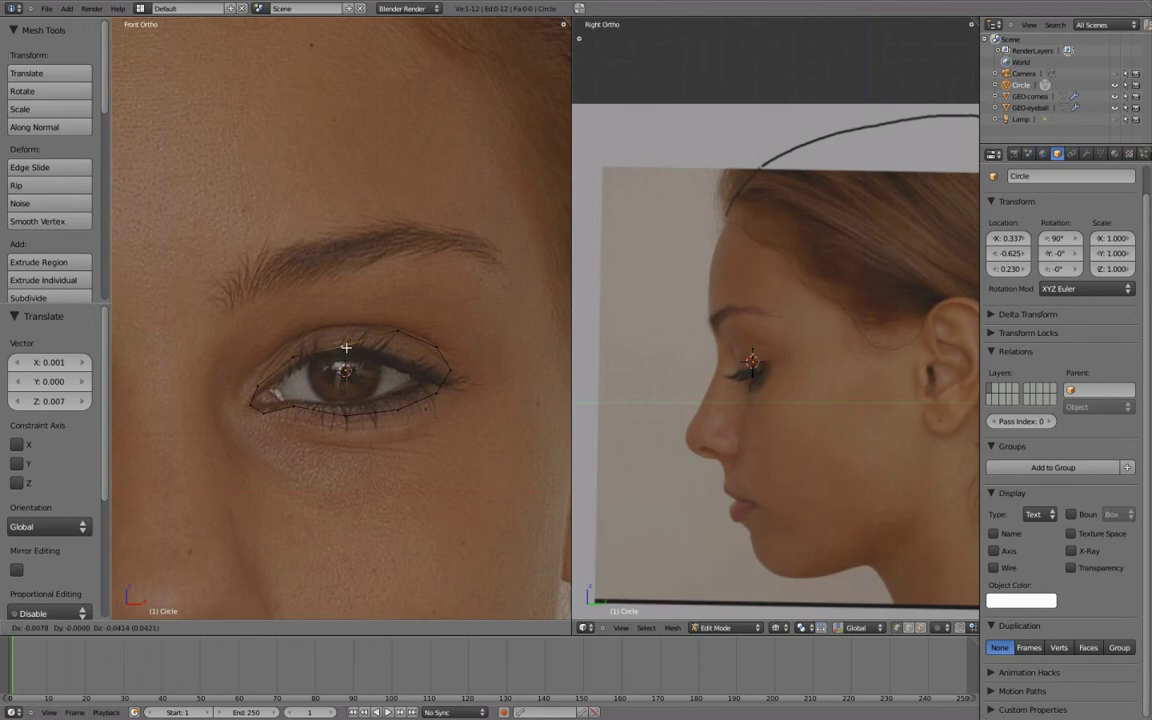
key(g)
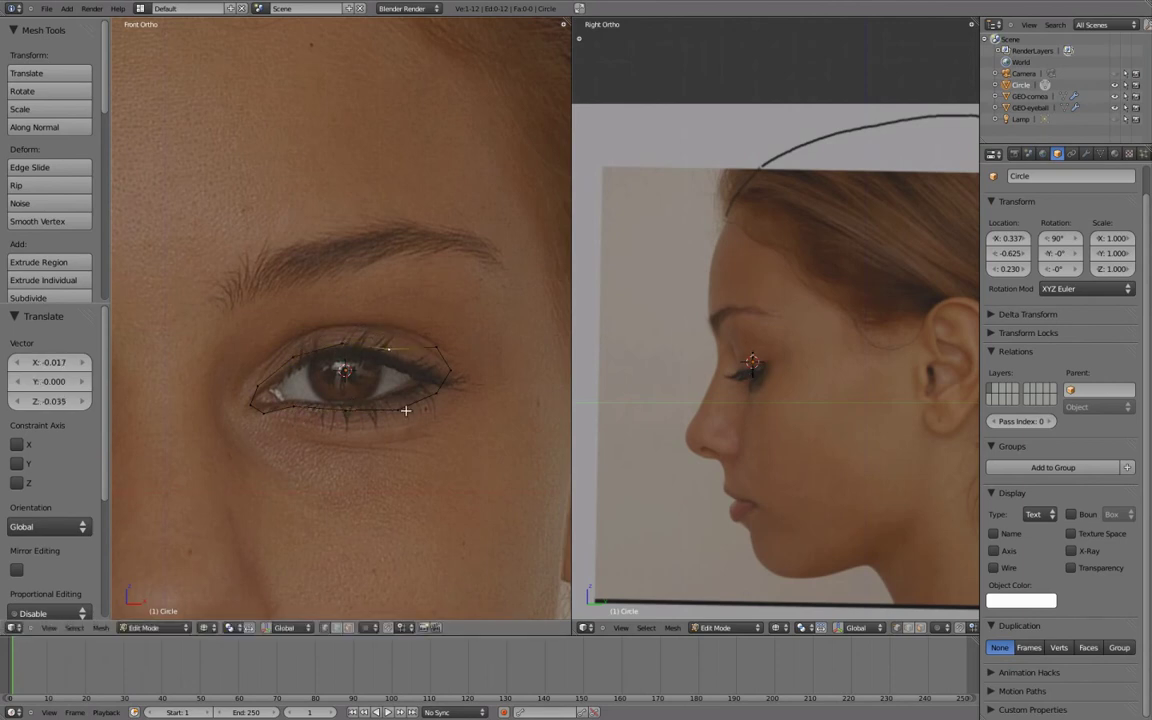
click(429, 371)
key(g)
click(430, 383)
- Fit the remaining outline vertices along the eyelid line and turn on the transform manipulator
key(g)
click(389, 345)
key(g)
click(390, 352)
key(g)
click(432, 379)
click(267, 628)
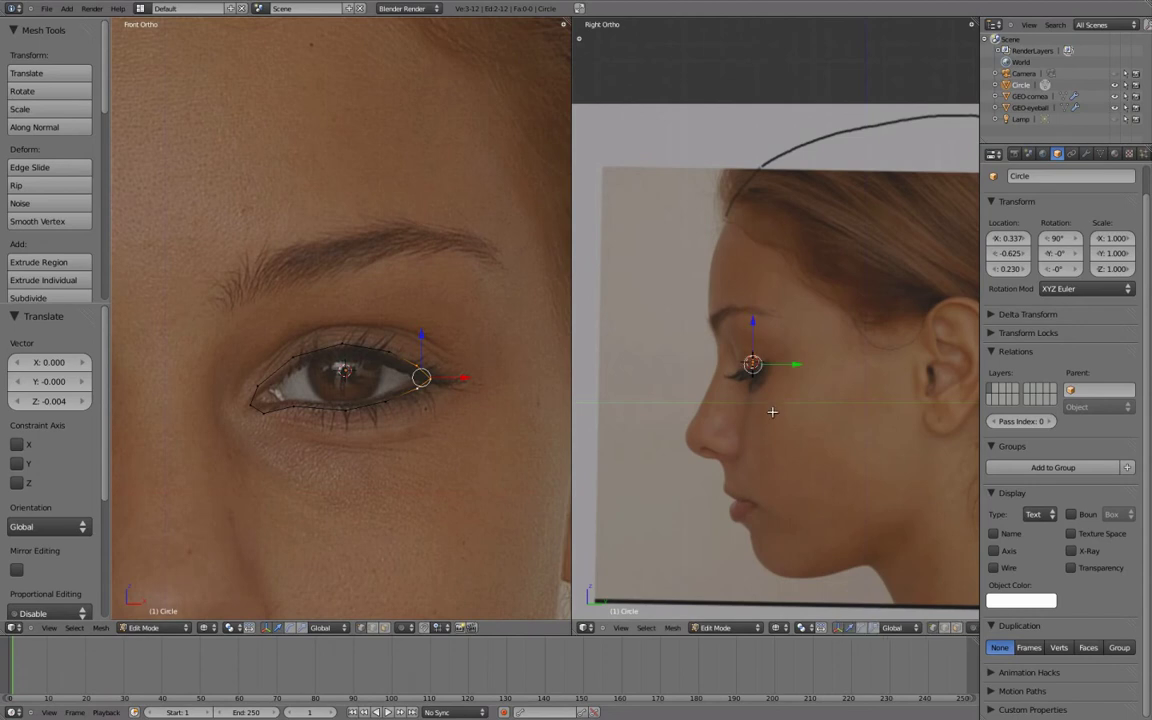
- In the side view, push the outer corner and upper eyelid vertices back along Y
scroll(766, 406, up, 3)
scroll(748, 447, up, 3)
key(g)
key(y)
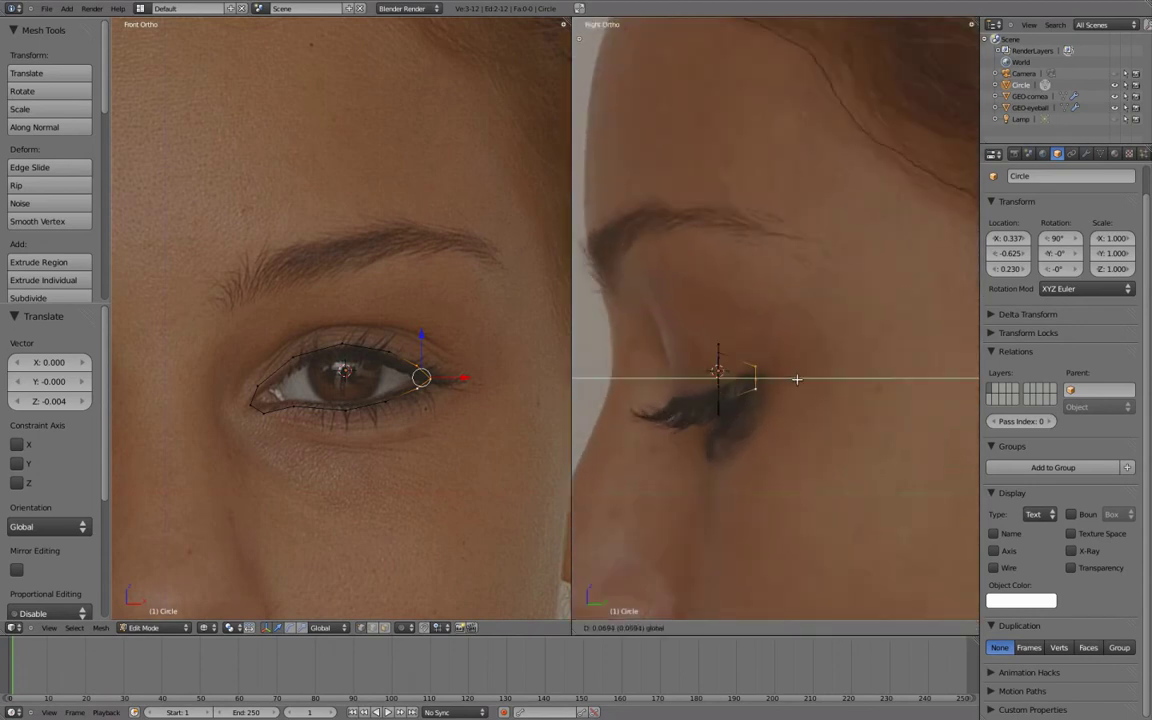
click(770, 381)
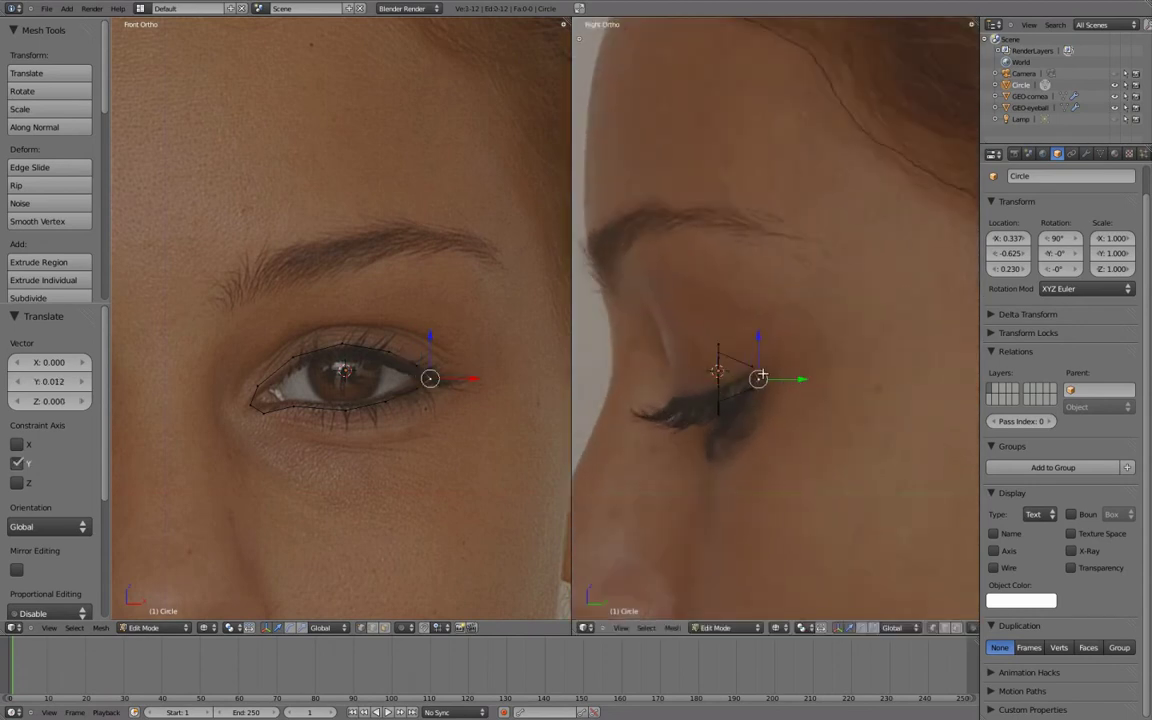
right_click(720, 347)
shift+right_click(718, 405)
key(g)
key(y)
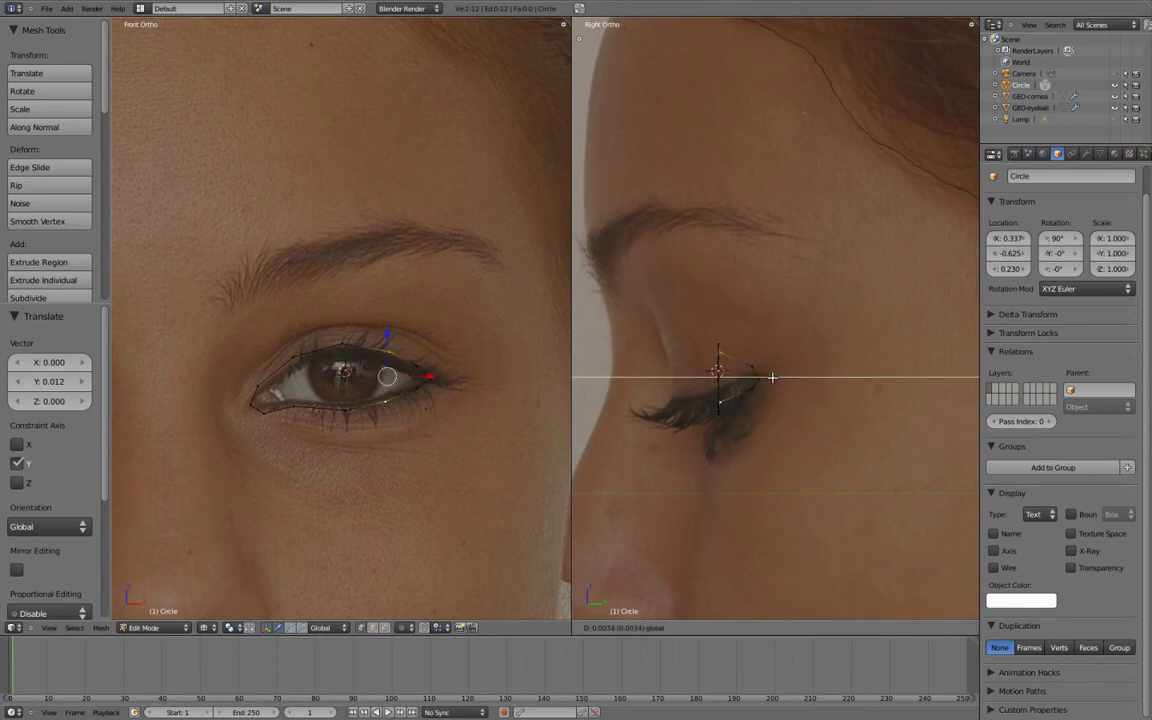
click(777, 381)
- Select further eyelid vertices in the front view and push them back in depth along Y
shift+right_click(722, 417)
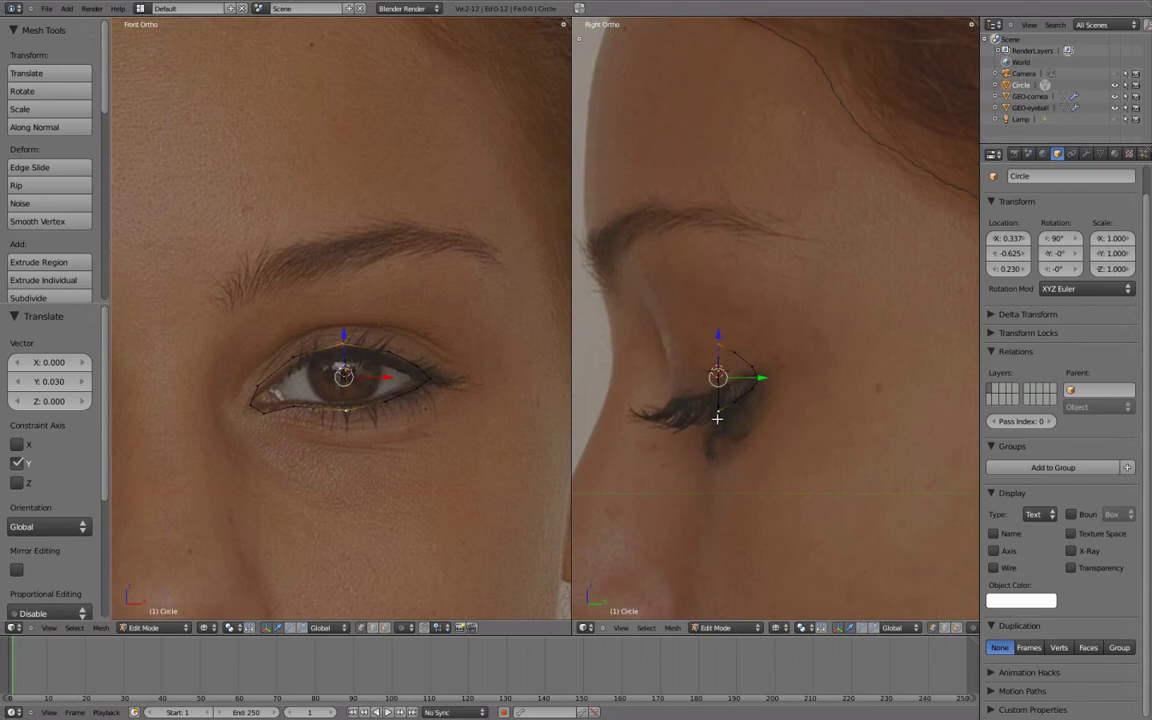
right_click(266, 324)
shift+right_click(300, 373)
key(g)
key(y)
click(767, 383)
- Push the inner eye-corner vertex back along Y, deselect all, and switch the left view to top view
right_click(257, 401)
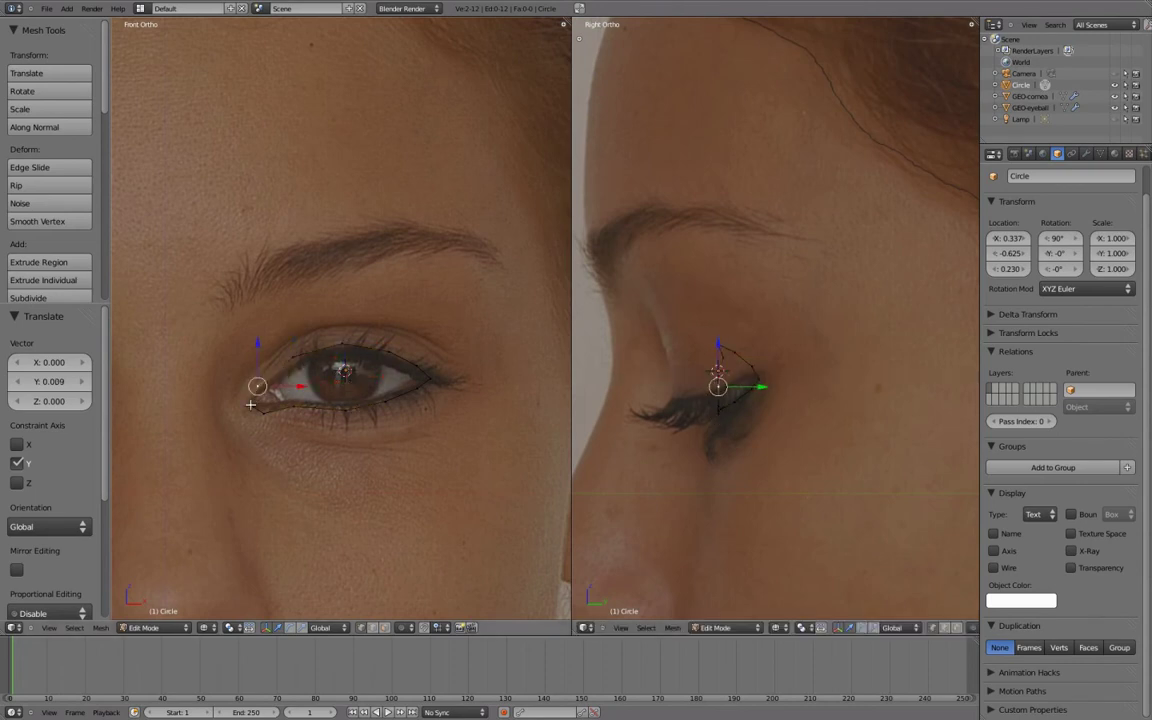
key(g)
key(y)
click(689, 401)
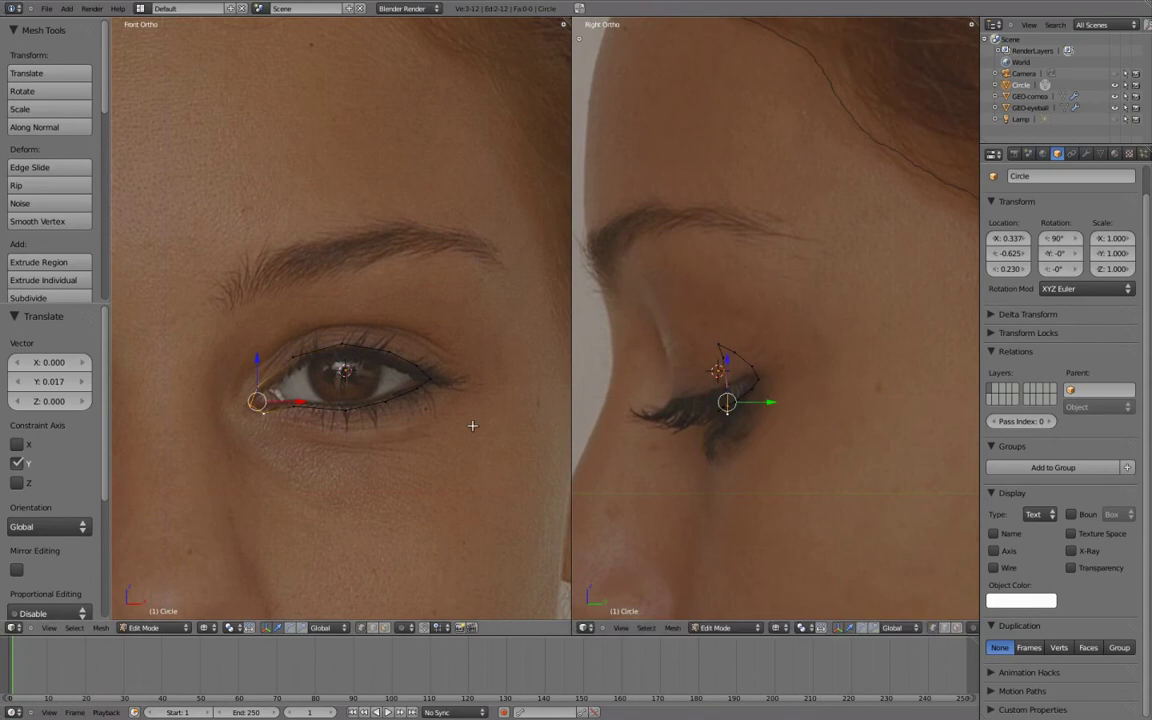
key(a)
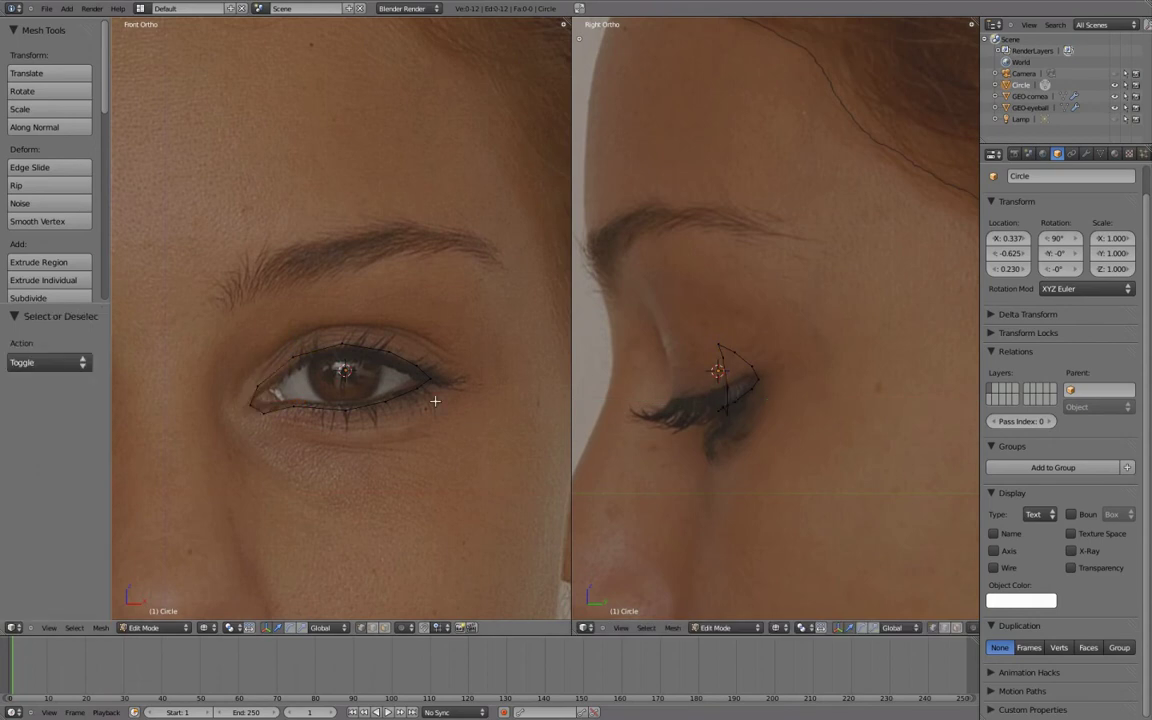
key(KP_7)
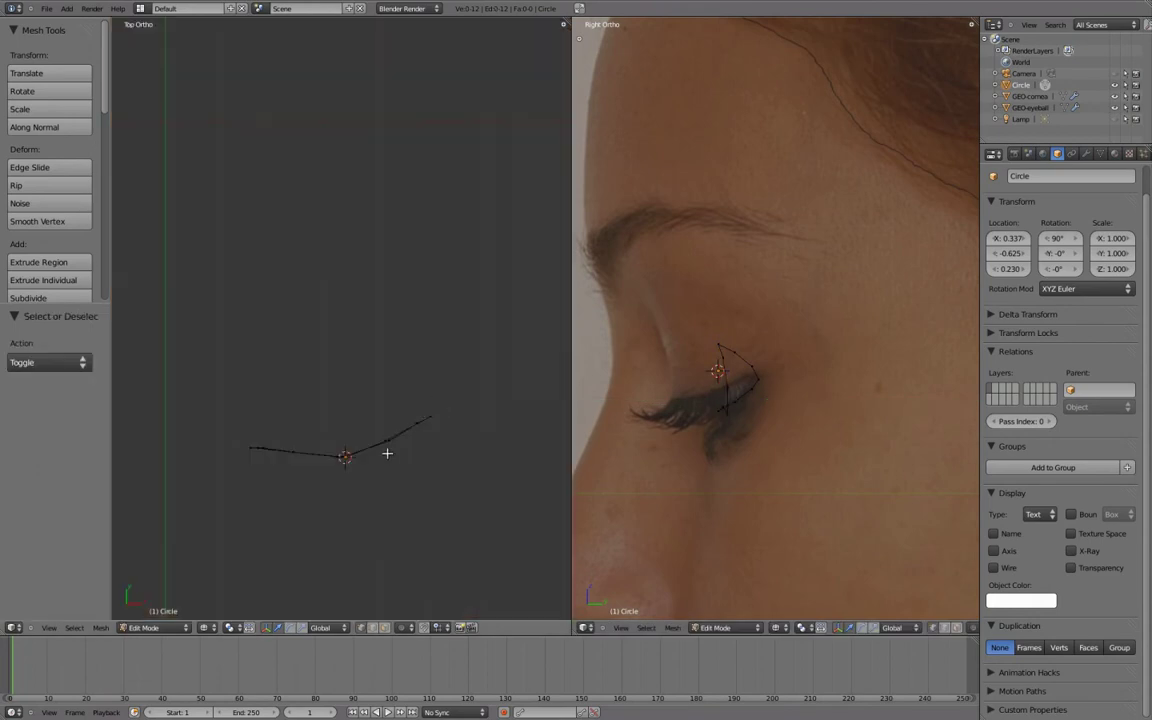
- Maximize the top view and move an eye-loop vertex along the Y depth axis
key(ctrl+Up)
shift+middle_drag(591, 545, 586, 355)
scroll(500, 360, up, 2)
right_click(424, 372)
key(g)
key(y)
click(429, 337)
key(a)
- Adjust the loop's right-hand vertices along Y so it curves around the eyeball
right_click(658, 330)
key(g)
key(y)
click(707, 296)
right_click(728, 301)
key(g)
key(y)
click(733, 259)
key(a)
scroll(759, 346, down, 1)
mouse_move(576, 428)
middle_down()
mouse_move(563, 293)
mouse_move(545, 355)
mouse_move(550, 314)
mouse_move(724, 368)
mouse_move(843, 483)
mouse_move(666, 478)
mouse_move(458, 427)
mouse_move(553, 159)
mouse_move(615, 69)
mouse_move(609, 357)
mouse_move(590, 438)
middle_up()
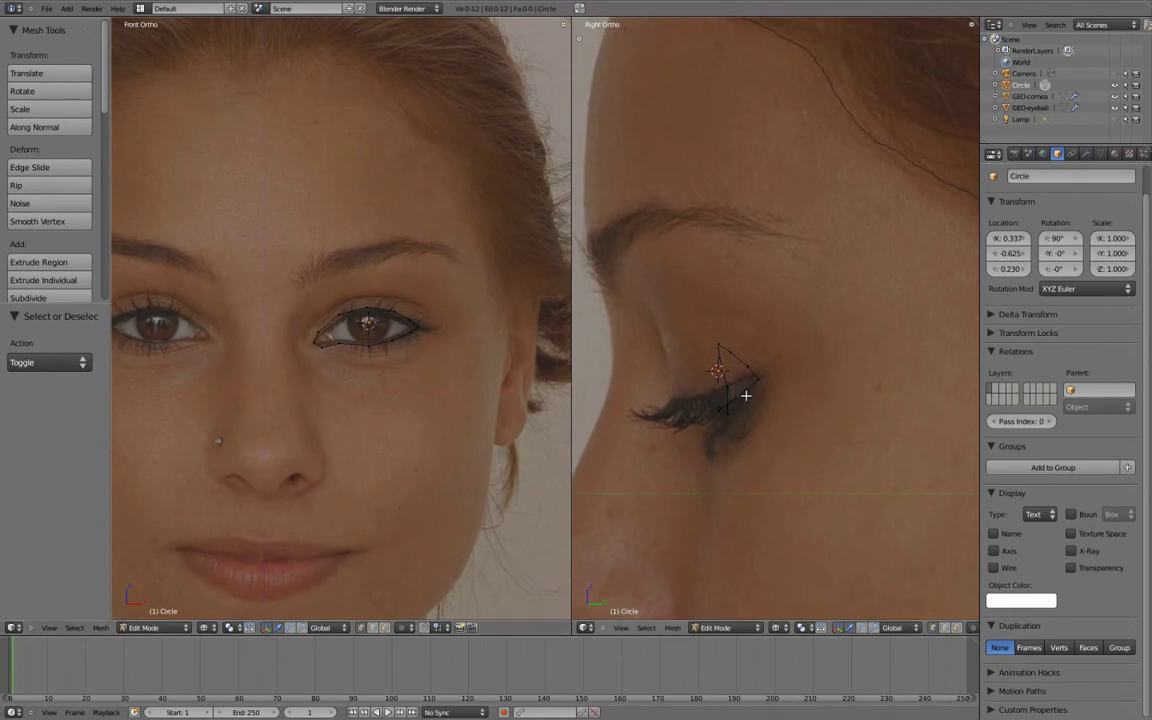
- Rotate the whole eye outline slightly to follow the side profile, then return to Object Mode
key(a)
key(r)
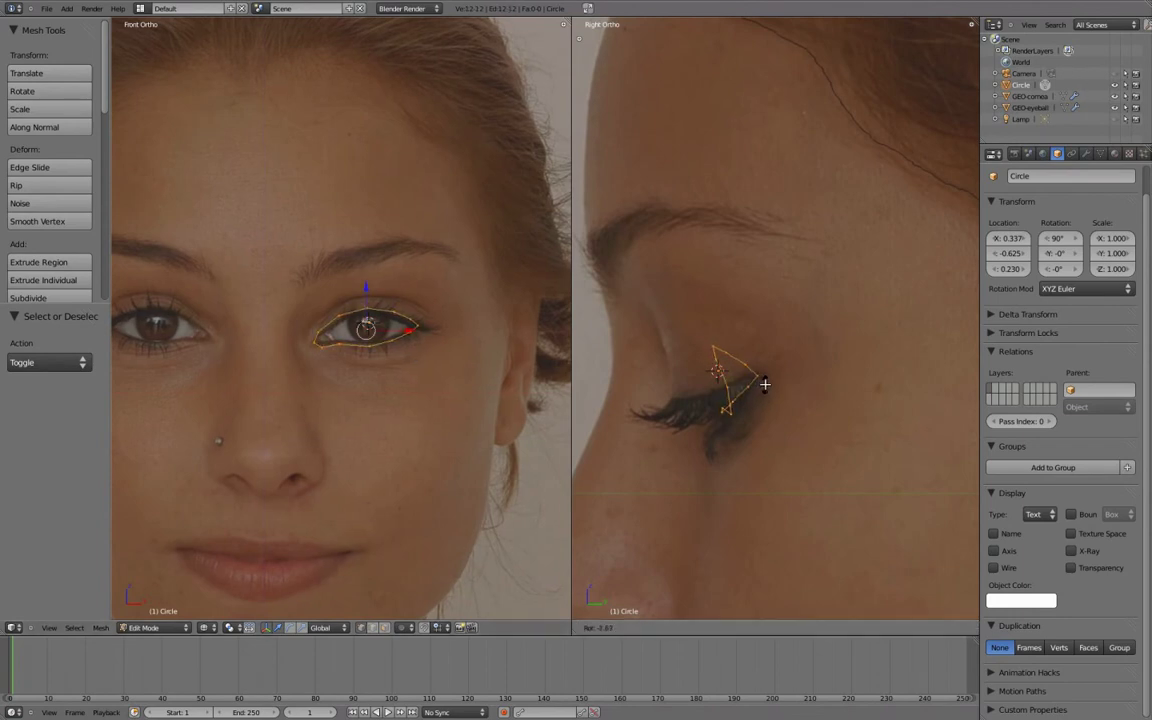
click(764, 382)
key(Tab)
key(Tab)
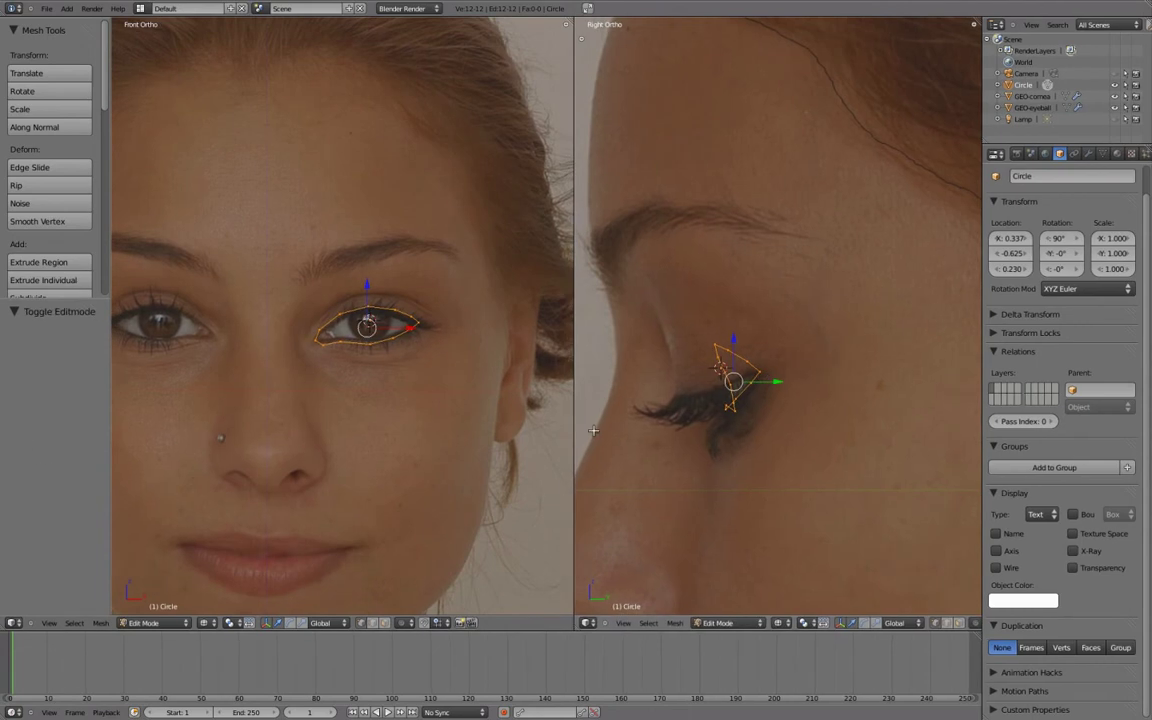
drag(572, 395, 584, 396)
scroll(792, 437, down, 3)
scroll(805, 416, down, 3)
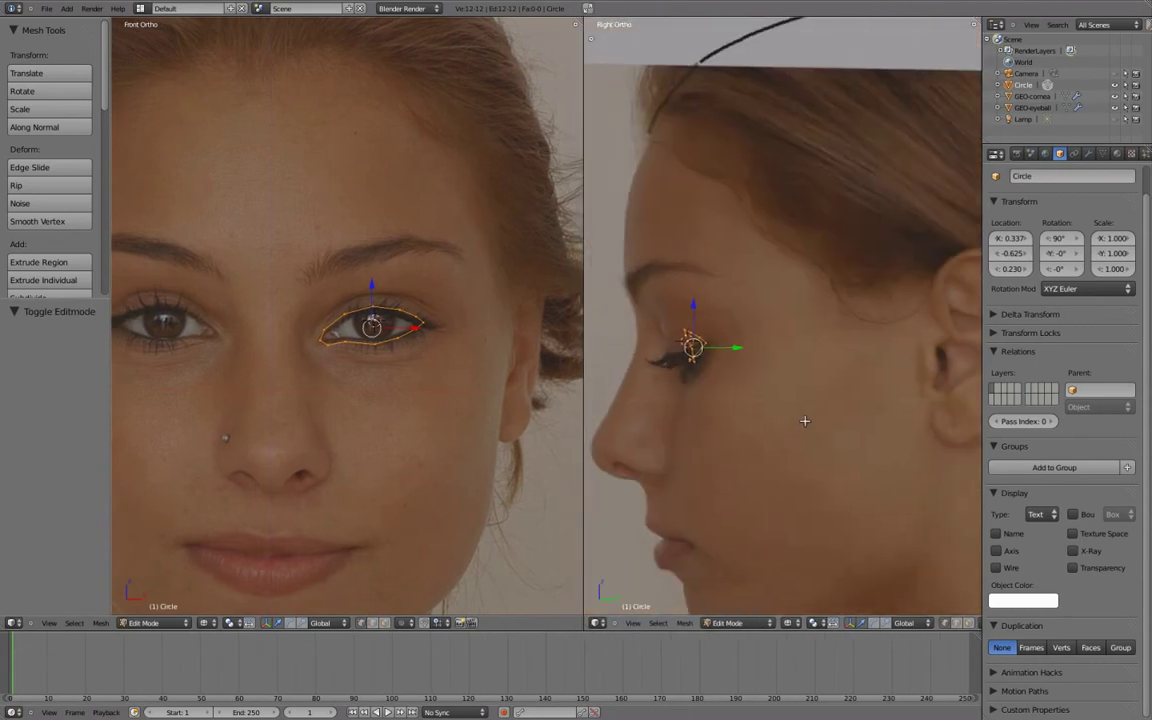
shift+middle_drag(378, 391, 361, 430)
key(Tab)
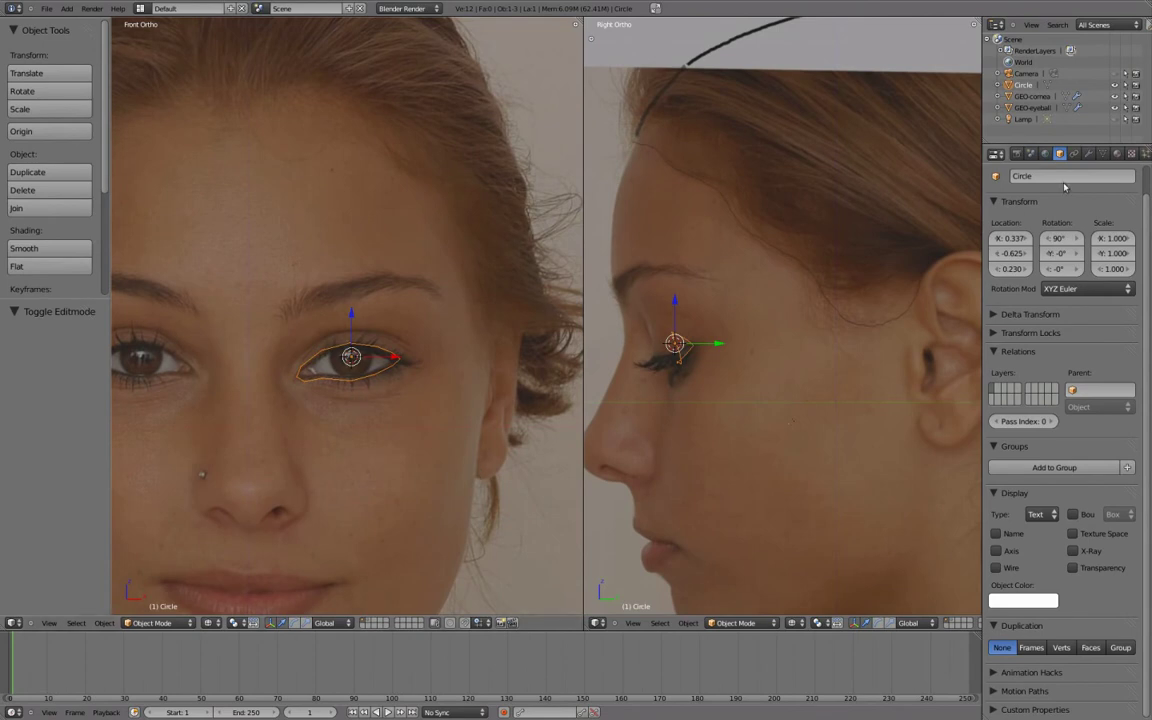
- Add a Mirror modifier to the Circle and show its Transform values in the sidebar
click(1089, 154)
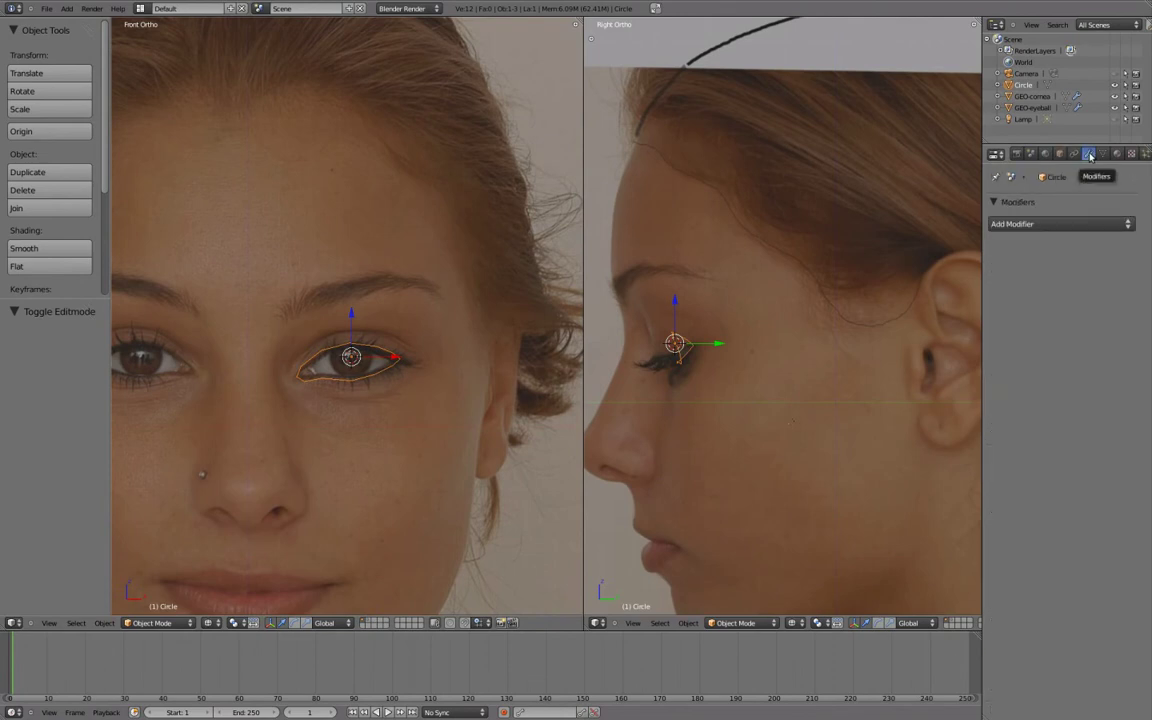
click(1060, 224)
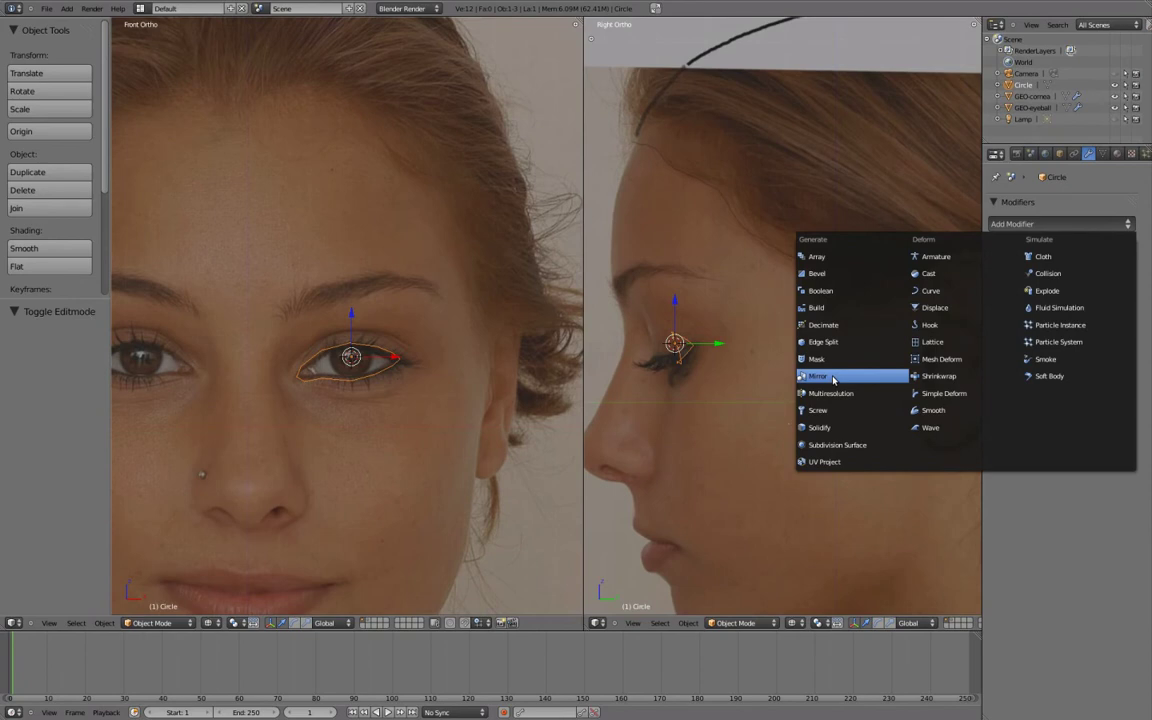
click(833, 379)
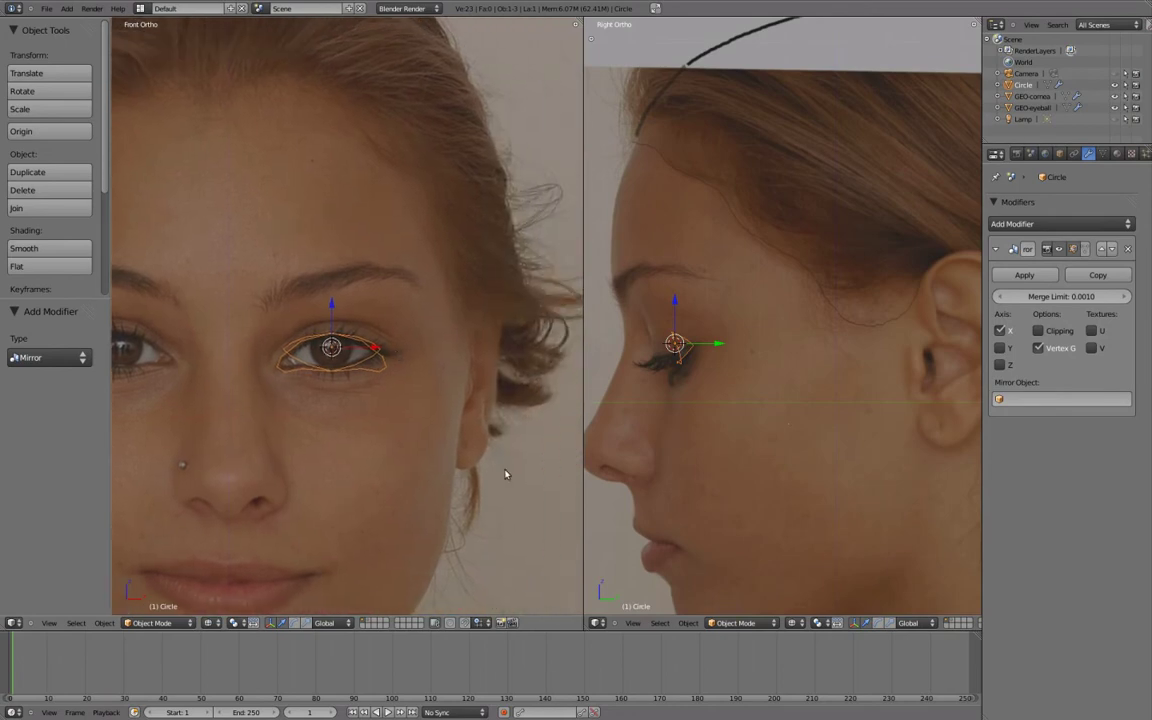
key(n)
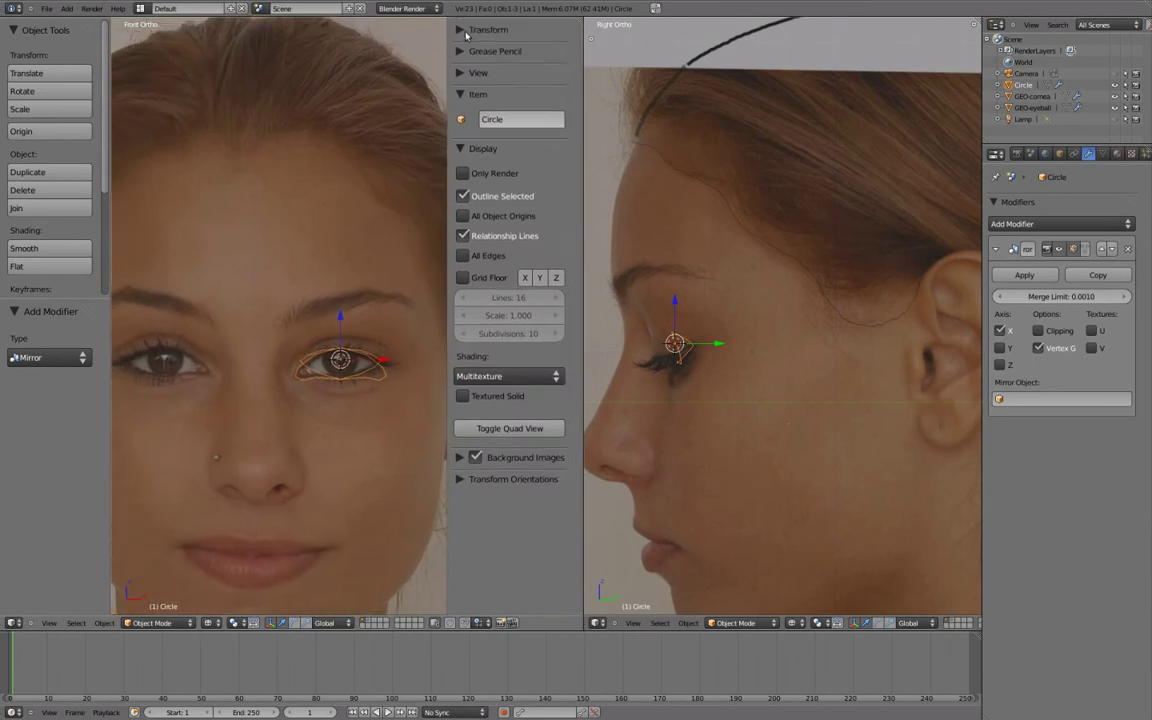
click(460, 31)
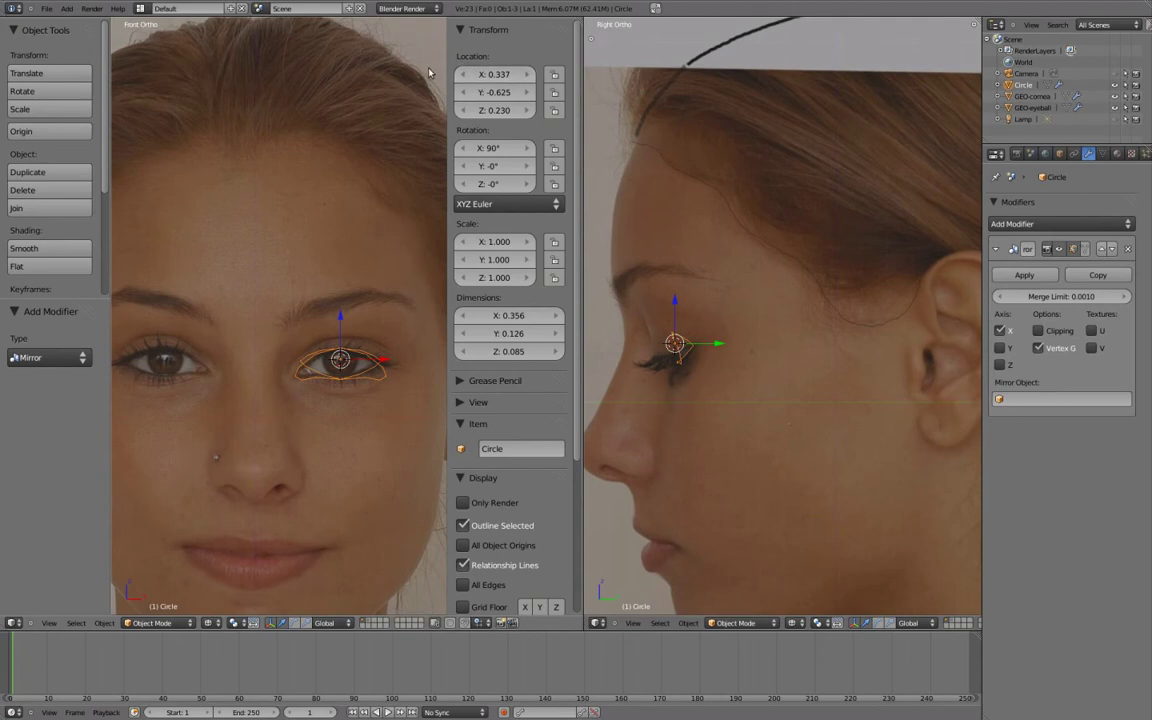
- Apply the Circle's location and rotation, then snap the 3D cursor to the selected object
key(ctrl+a)
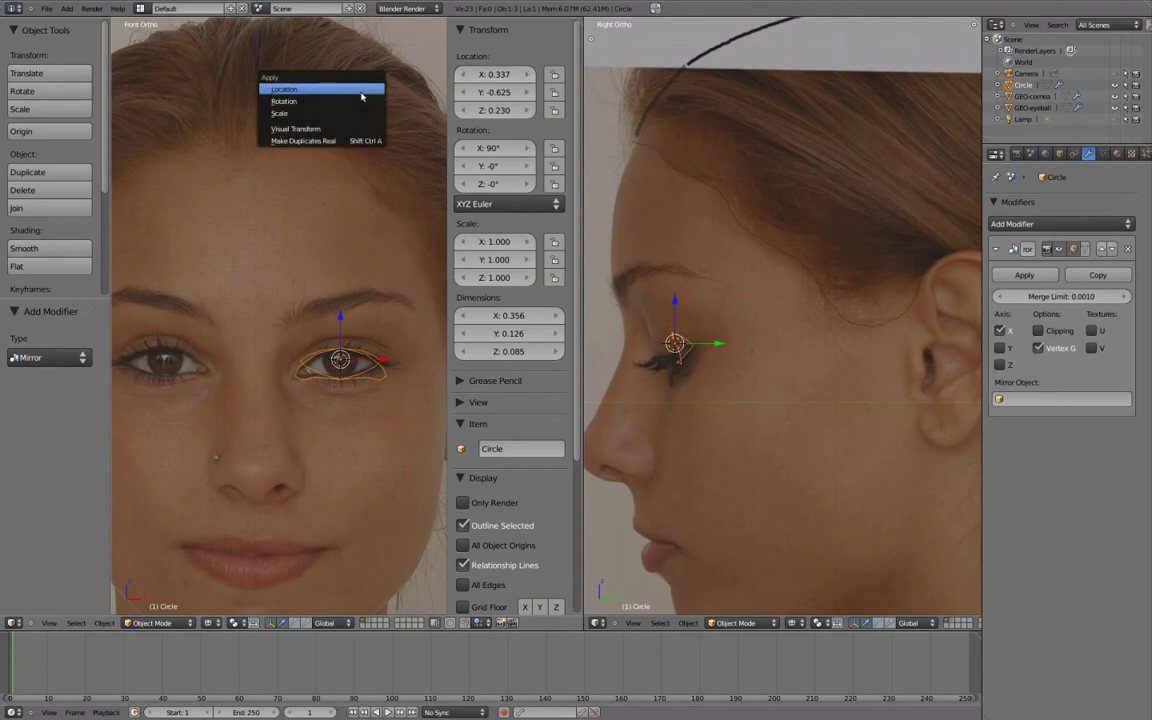
click(362, 90)
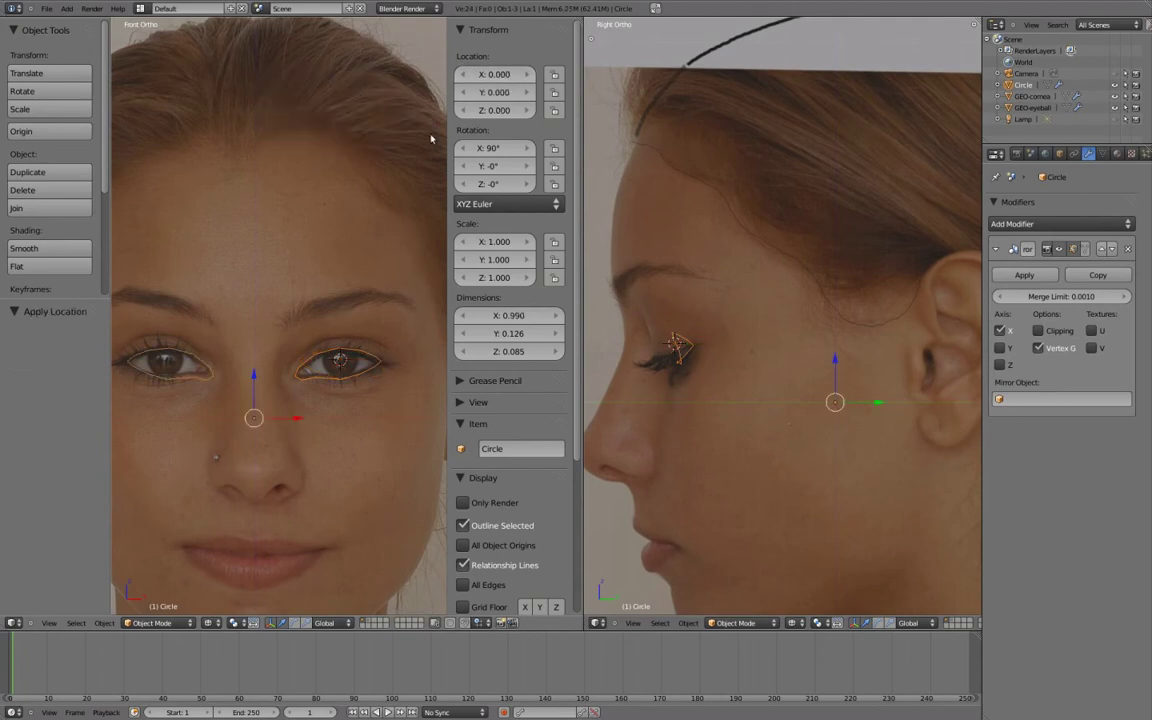
key(ctrl+a)
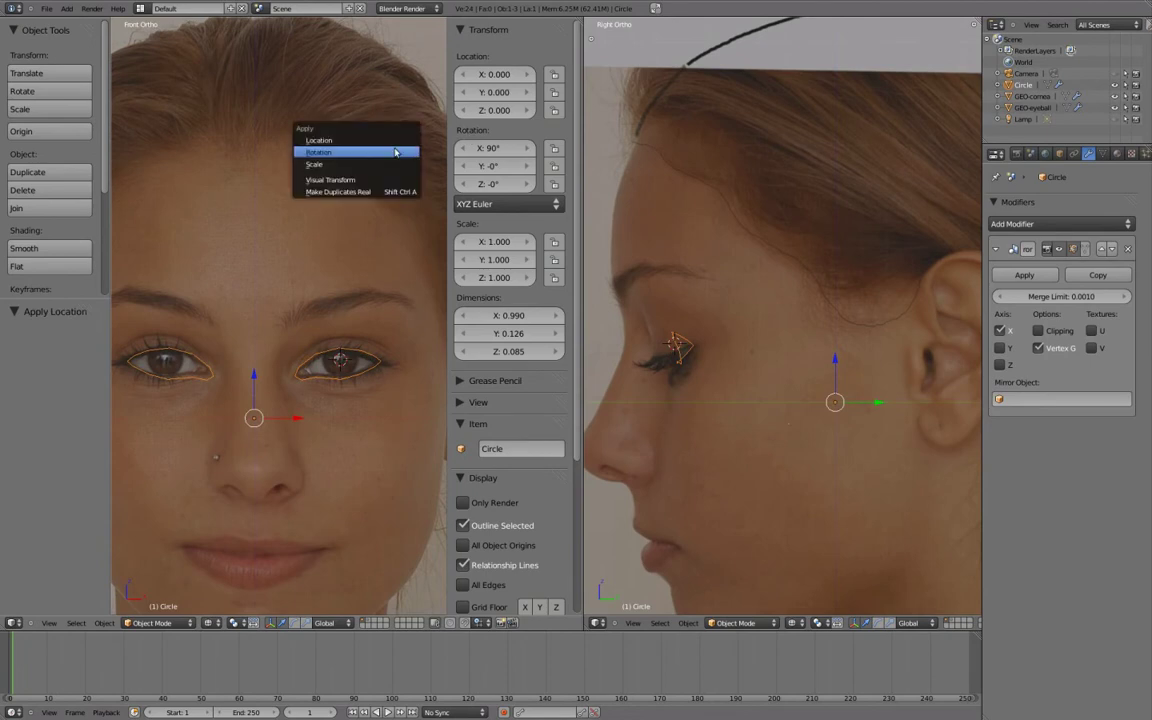
click(395, 151)
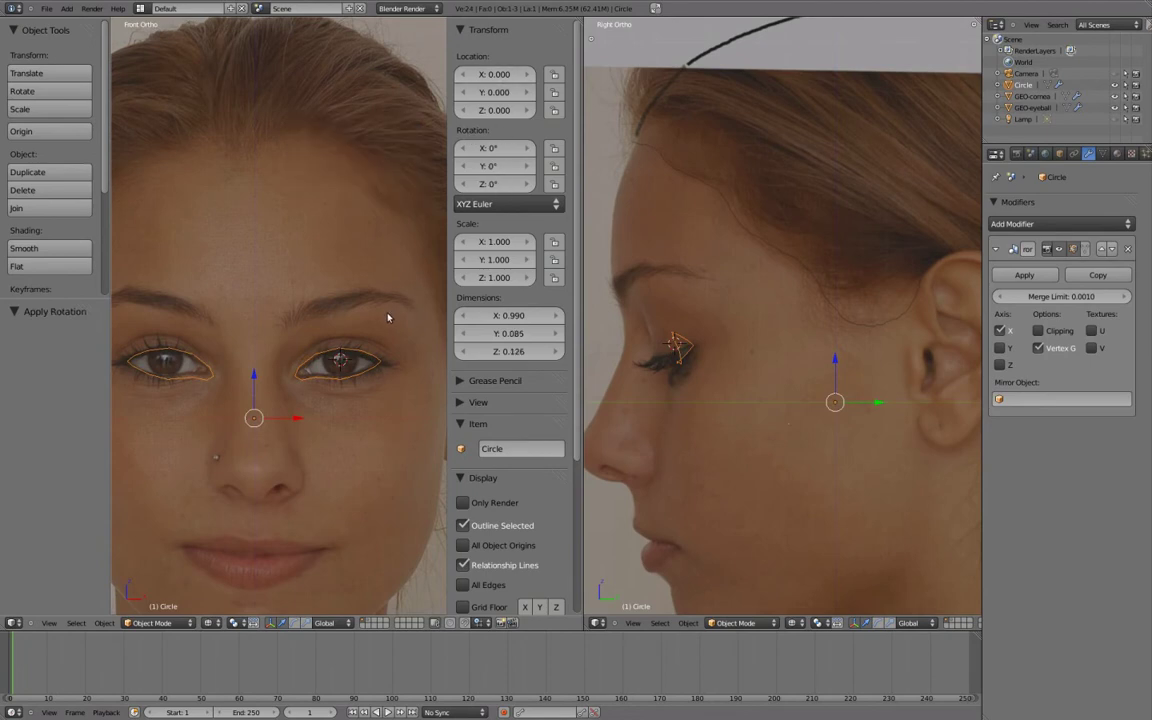
key(shift+s)
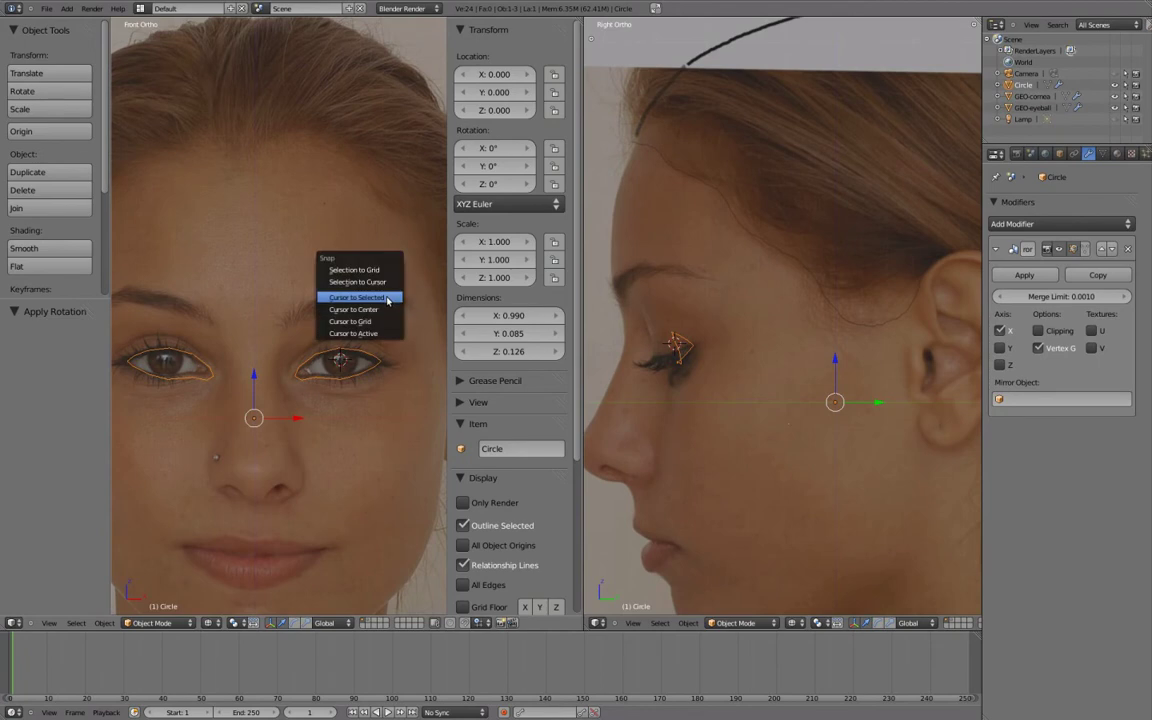
click(388, 298)
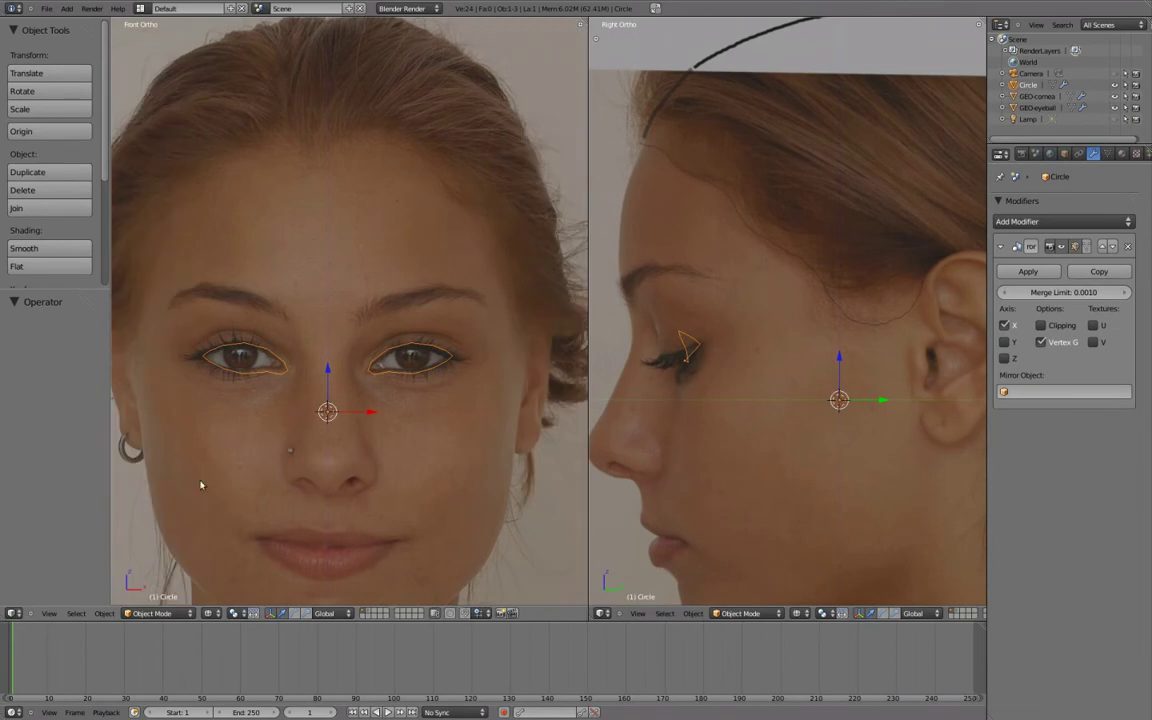
- Hide the side panels, enter Edit Mode and enable the Mirror modifier's edit-cage display
key(t)
key(n)
scroll(290, 463, up, 2)
scroll(843, 437, up, 3)
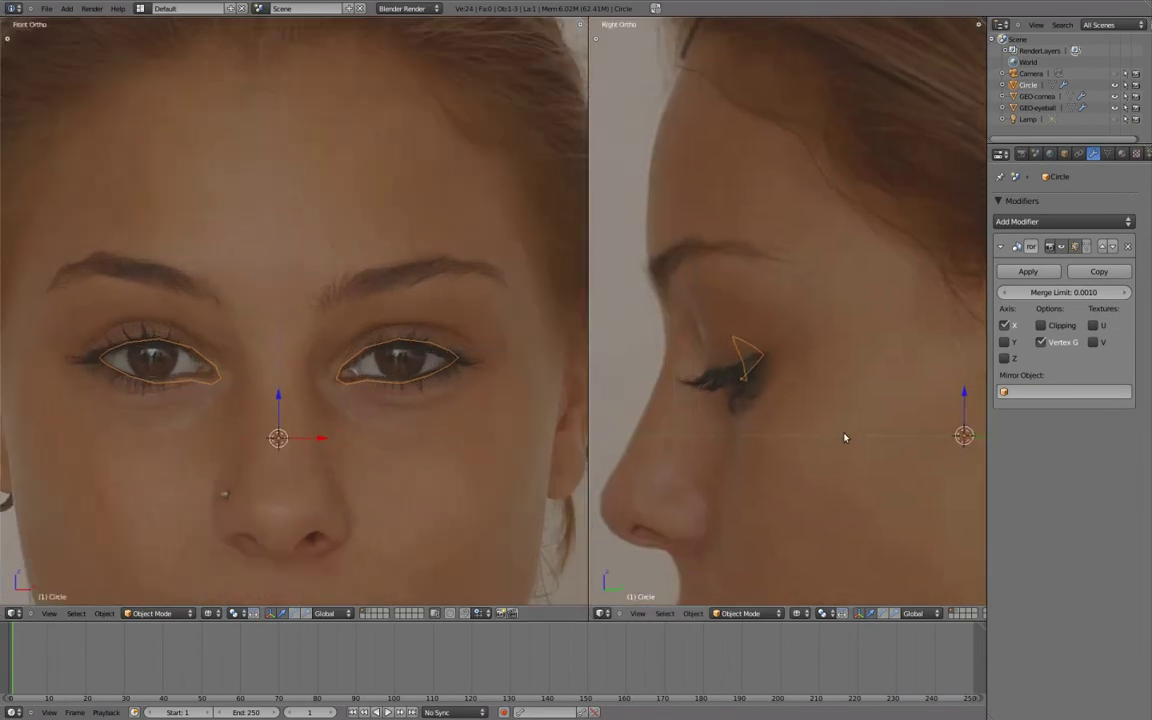
scroll(855, 436, up, 2)
key(Tab)
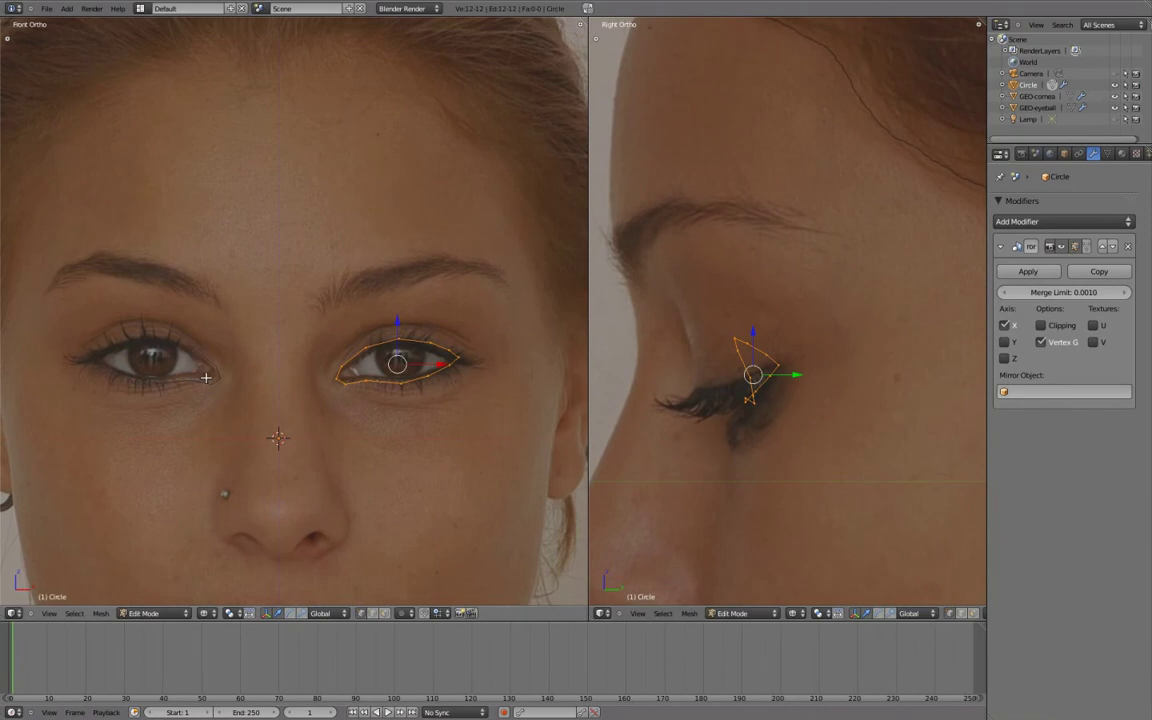
drag(988, 250, 928, 250)
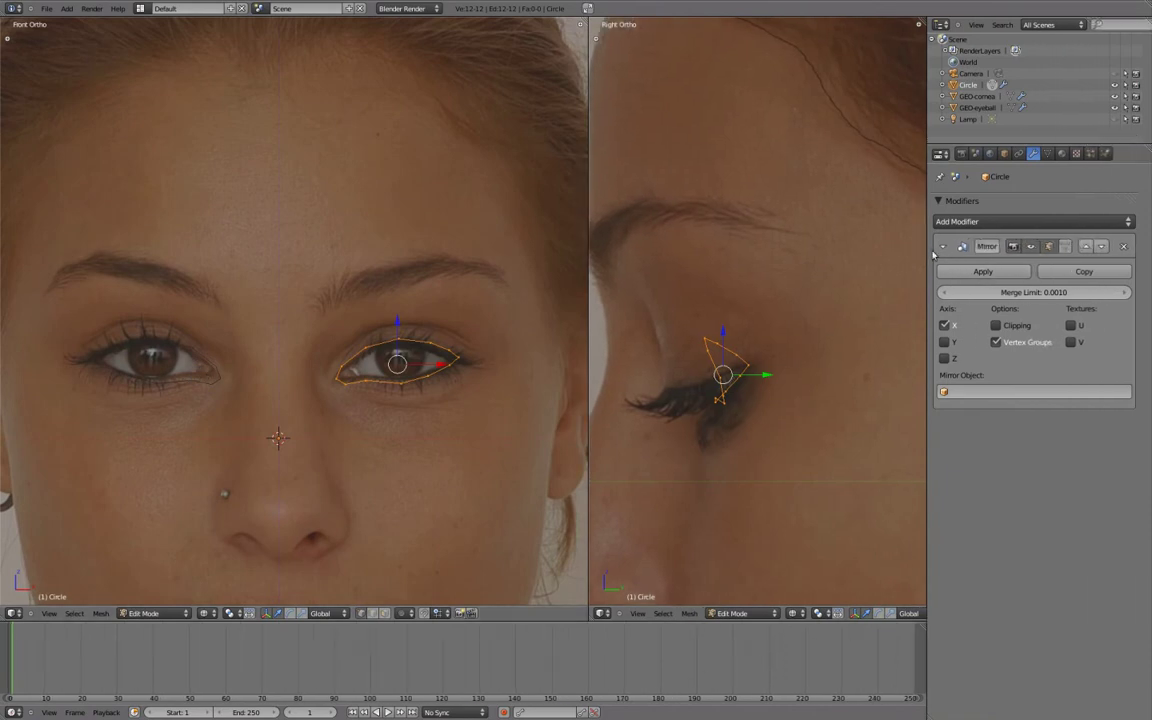
click(1065, 248)
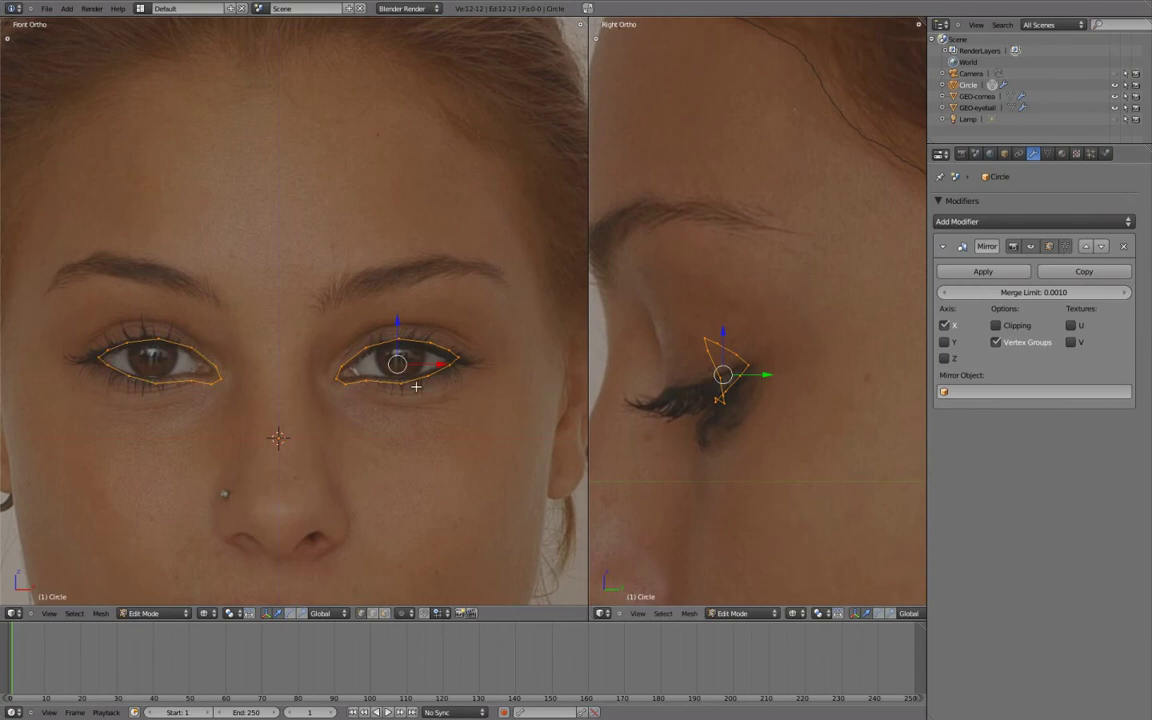
- Extrude the eye loop, scale it outward, and stretch it vertically along Z
shift+middle_drag(446, 390, 454, 382)
key(e)
key(s)
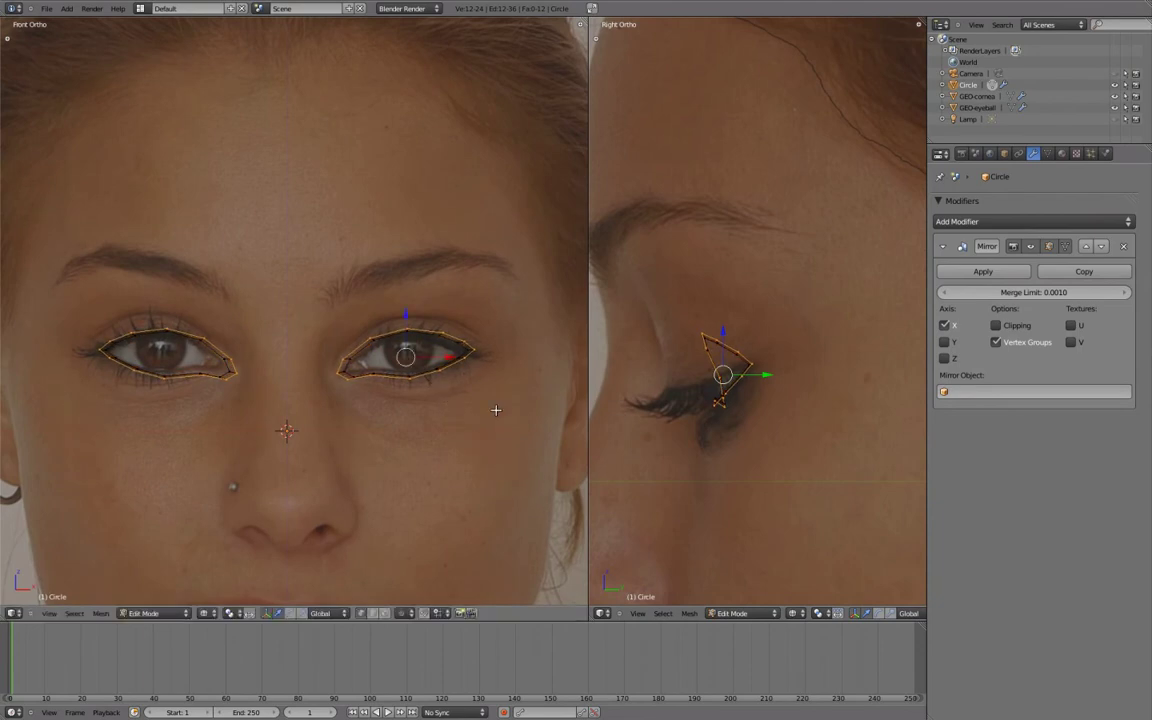
key(s)
key(z)
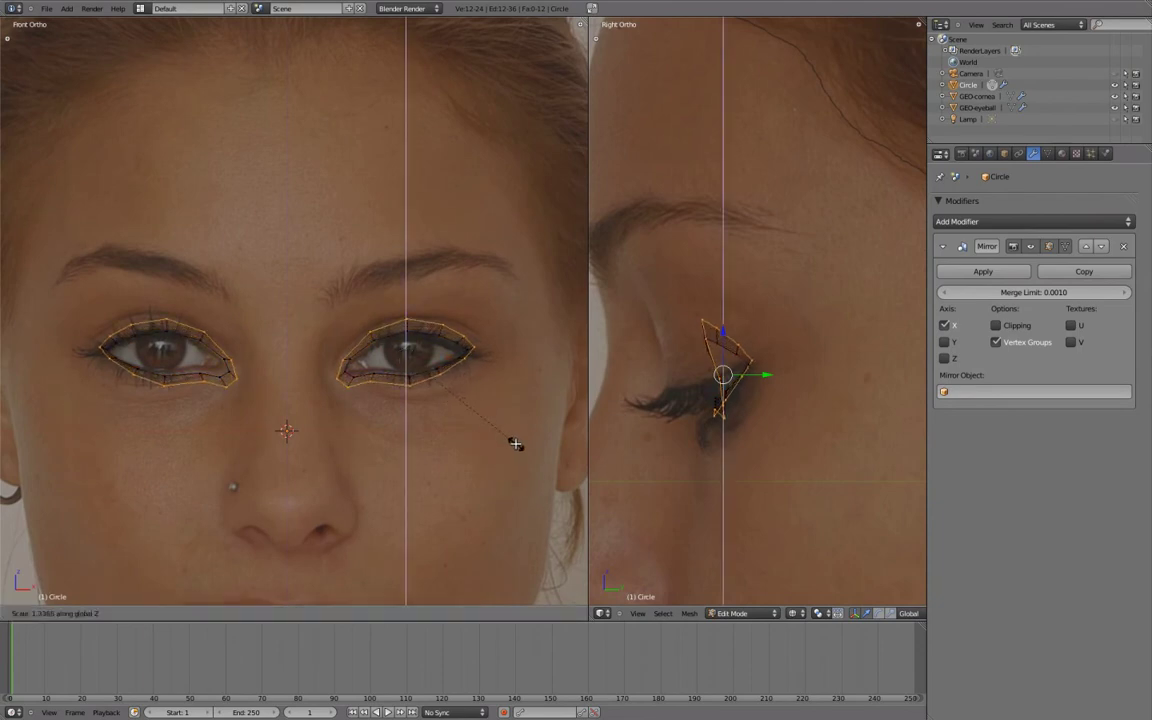
- Frame the eye mesh and move the outer loop's top and bottom vertices along Z
click(512, 440)
key(KP_Decimal)
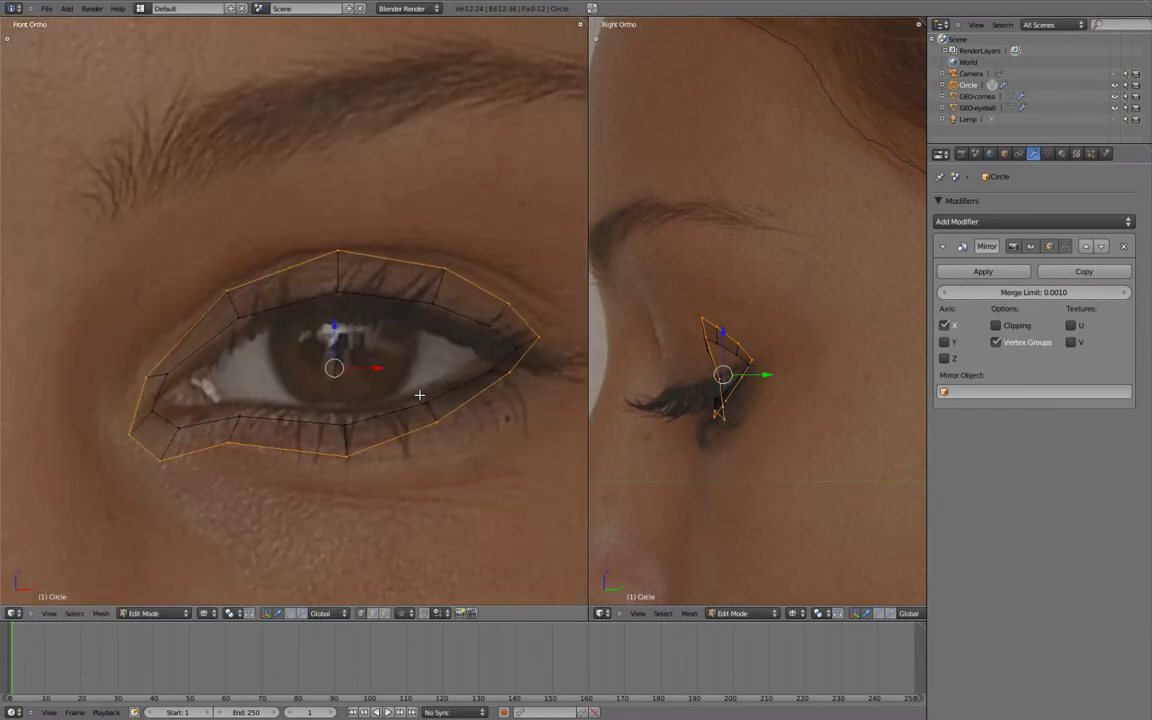
key(KP_Decimal)
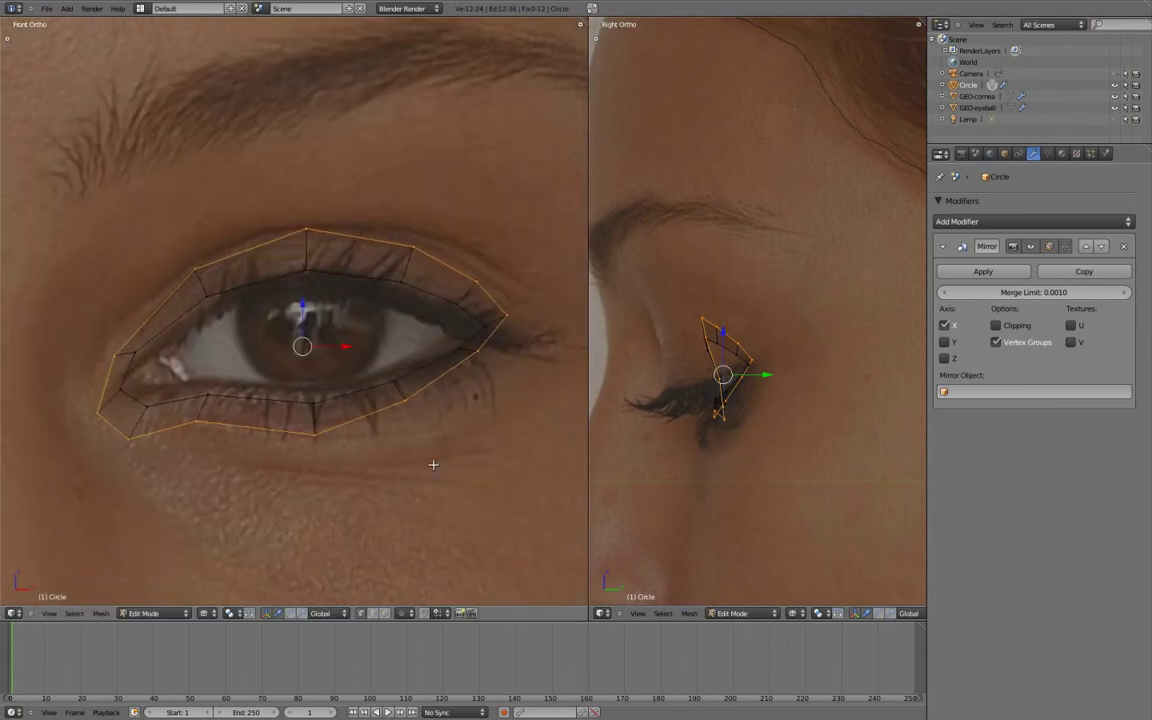
right_click(307, 231)
key(g)
key(z)
click(305, 179)
right_click(314, 435)
key(g)
key(z)
click(407, 400)
- Move the outer loop's right-side corners and upper-left vertex onto the eye socket
right_click(436, 458)
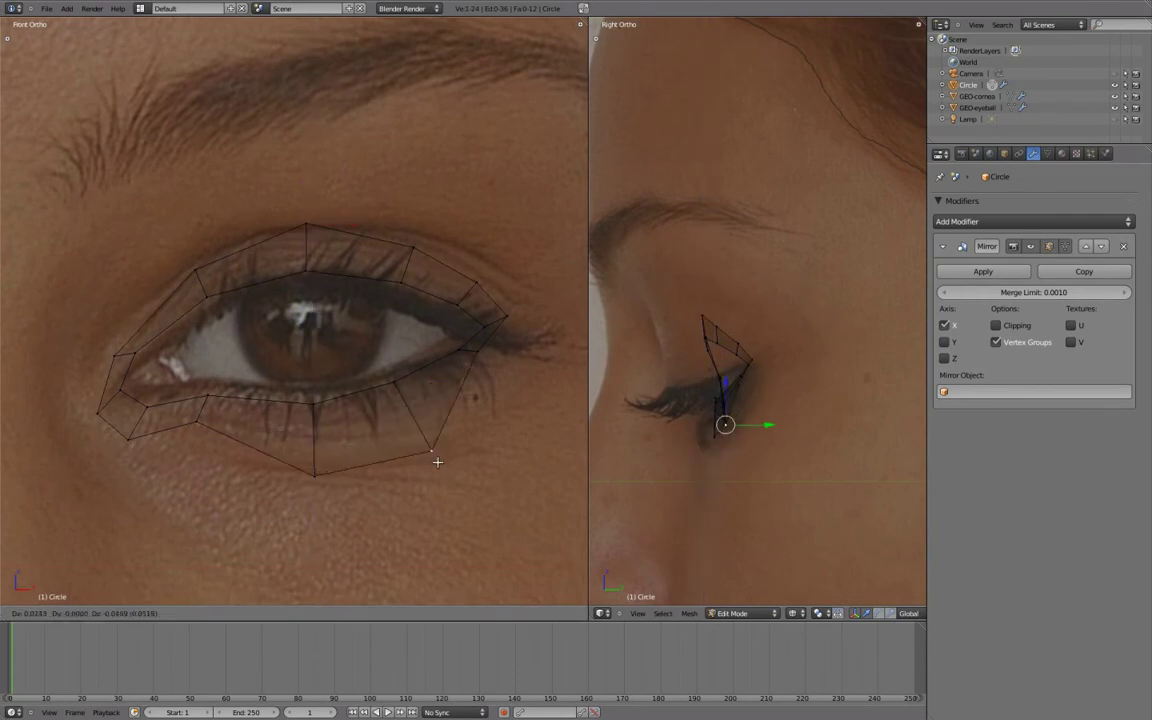
key(g)
click(535, 342)
key(g)
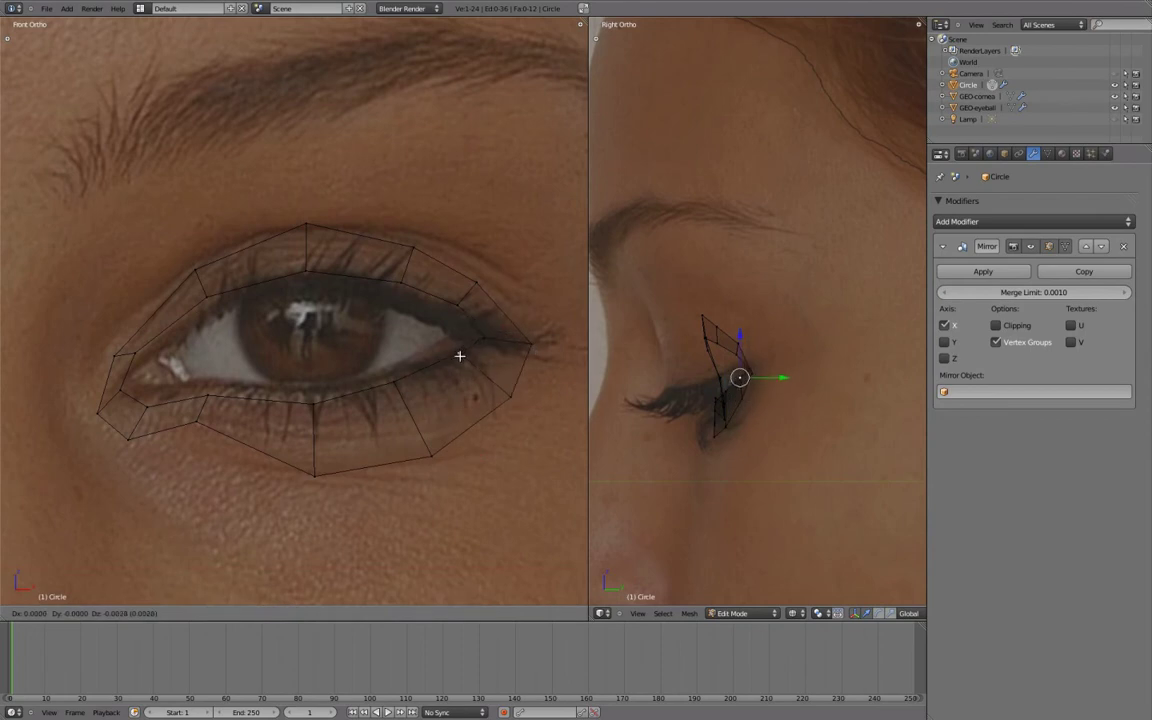
click(500, 266)
right_click(194, 267)
key(g)
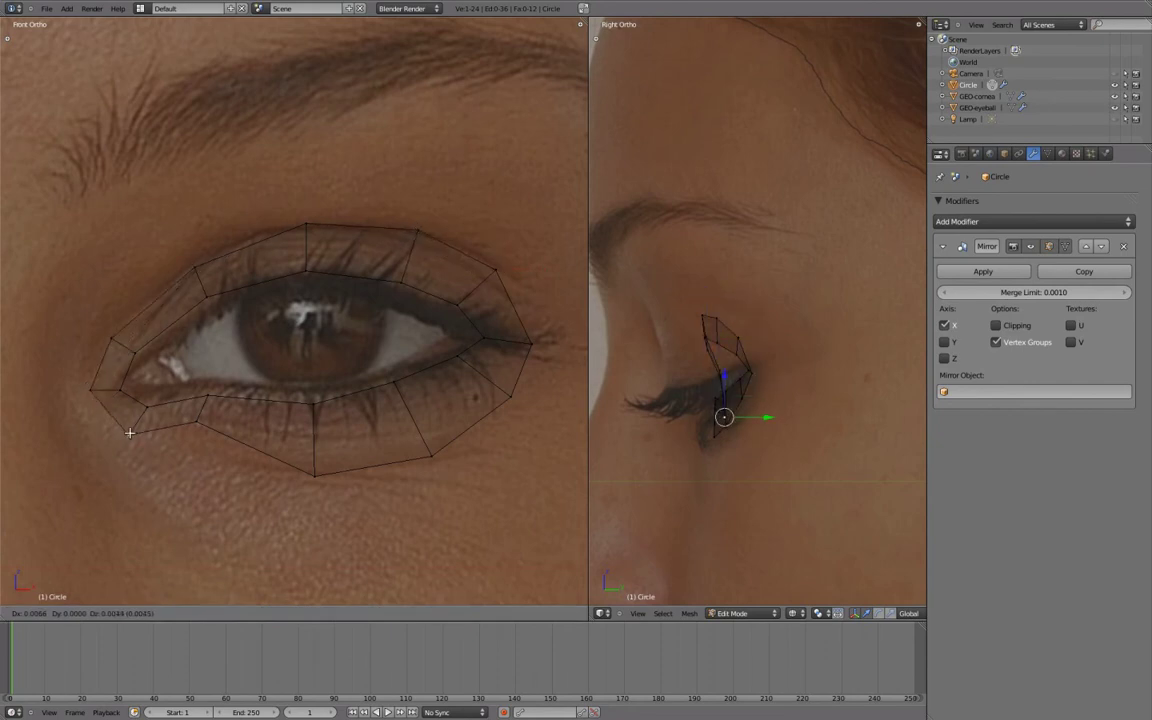
click(378, 458)
alt+right_click(378, 463)
scroll(765, 377, up, 2)
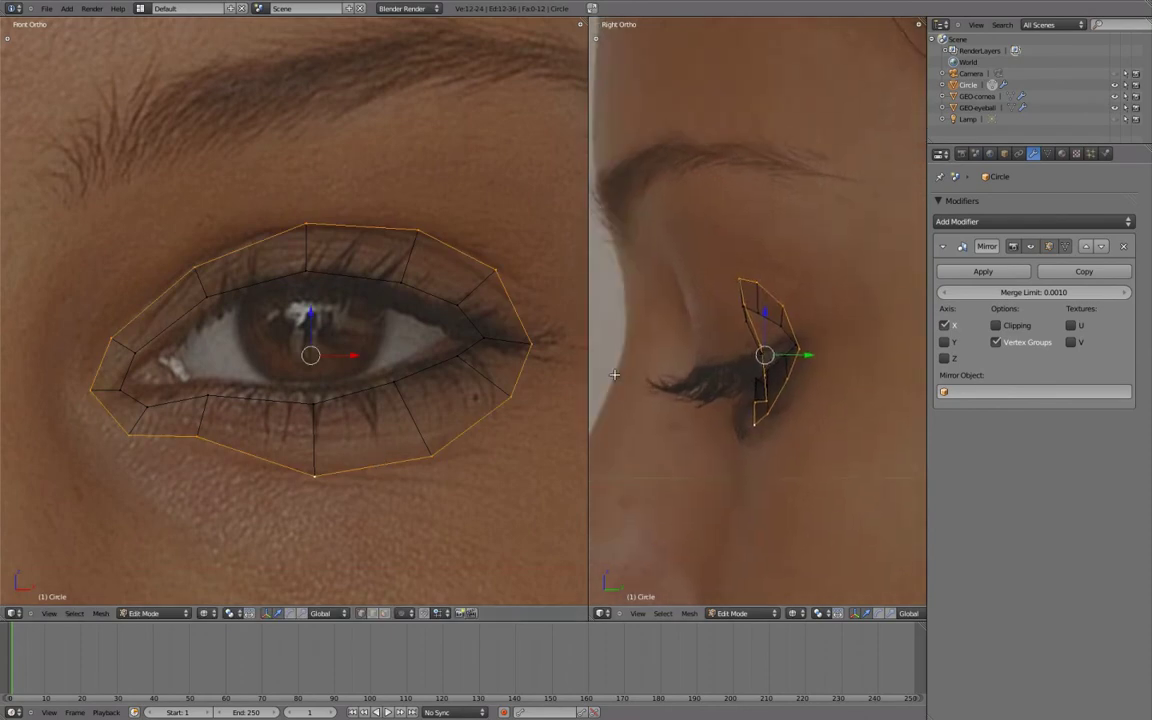
- Widen the side view and push the outer eye loop back along Y
drag(589, 407, 526, 407)
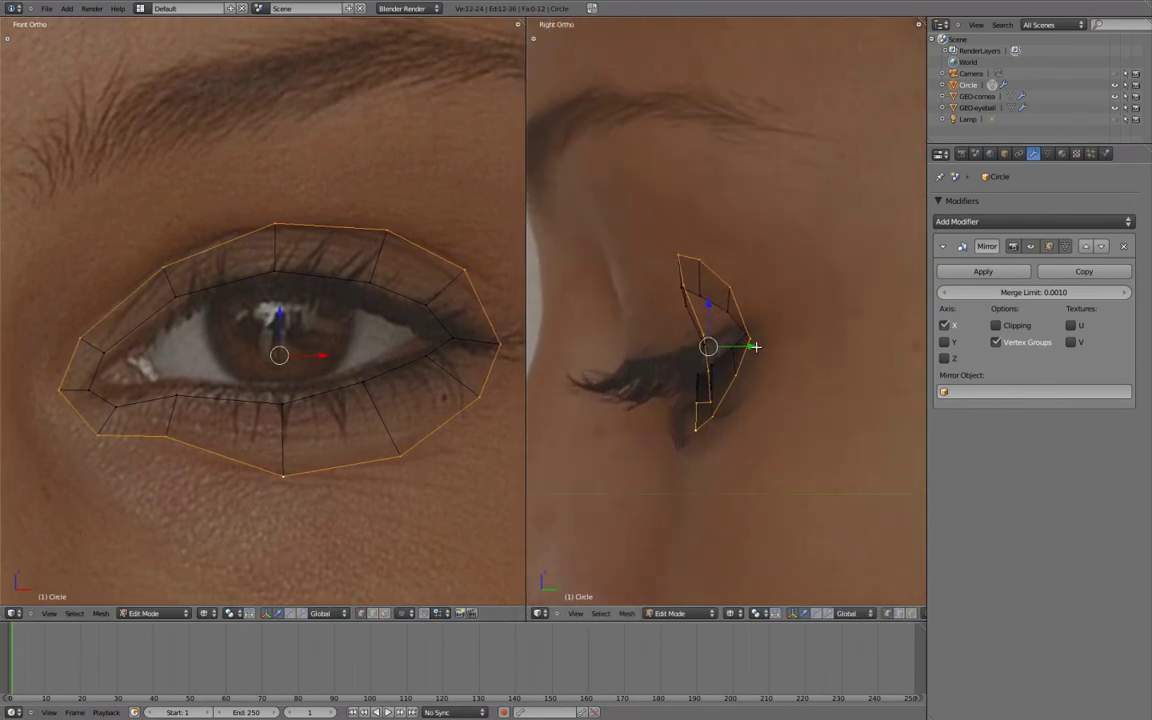
key(g)
key(y)
click(768, 347)
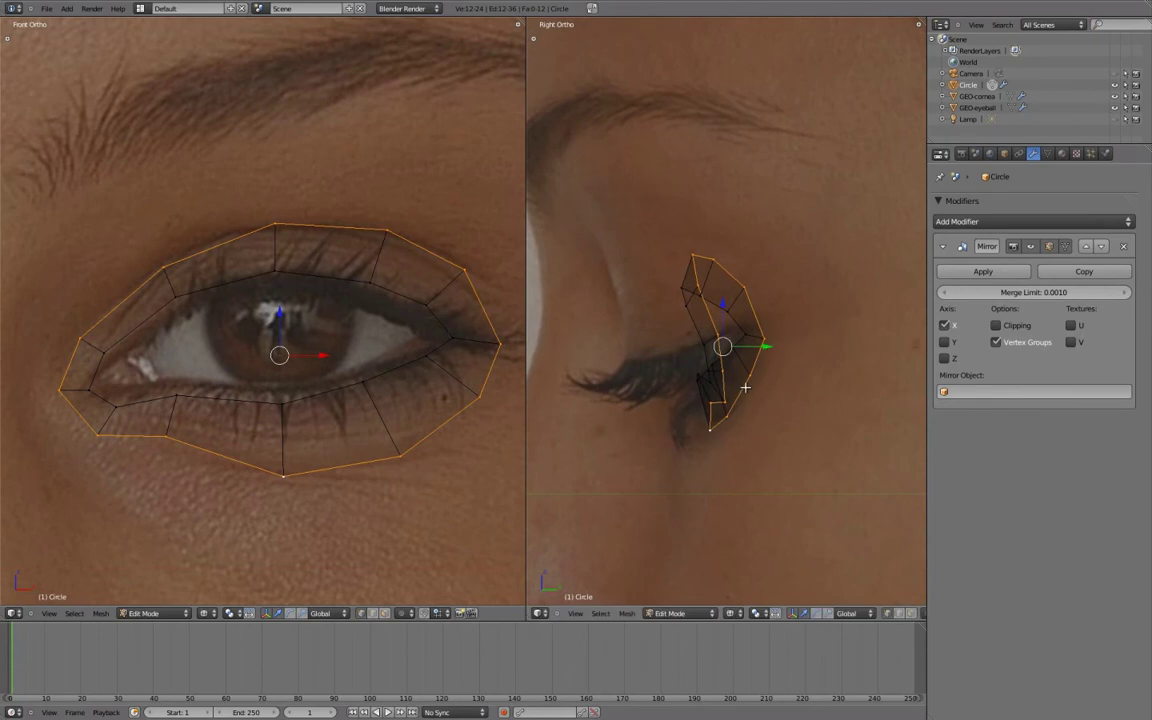
- Deselect the mesh and inspect the eye loops in solid shading from an orbited angle
key(a)
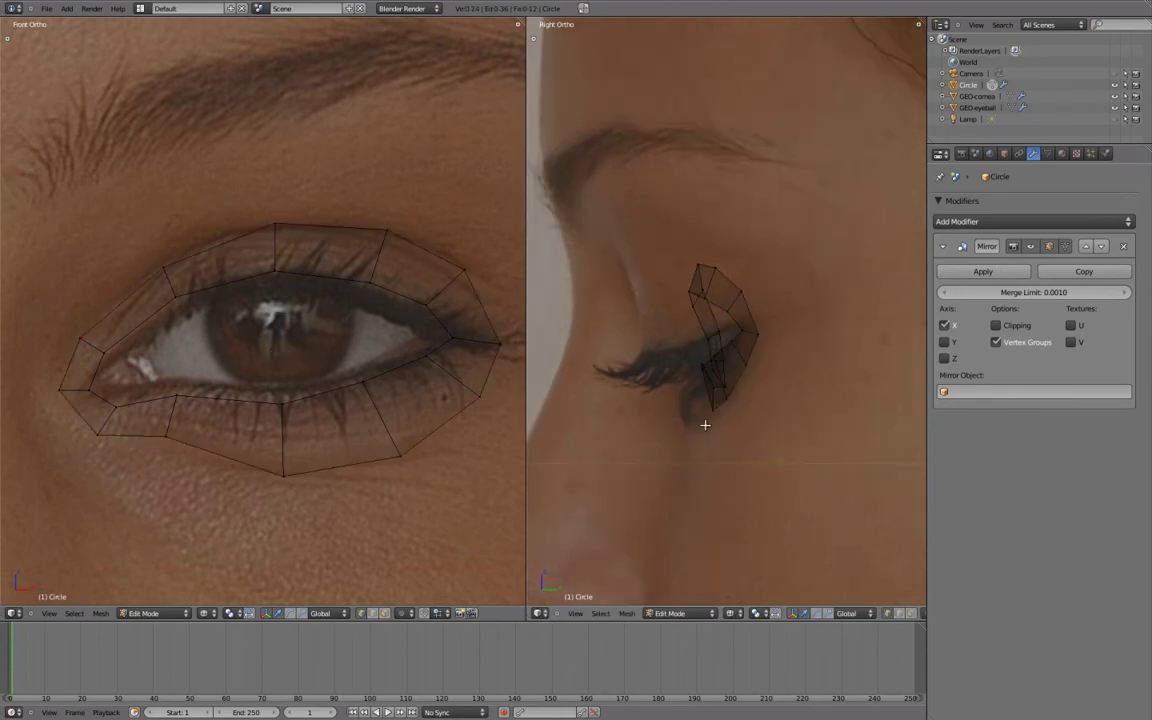
key(z)
key(z)
mouse_move(373, 437)
middle_down()
mouse_move(297, 340)
mouse_move(393, 363)
mouse_move(365, 350)
mouse_move(247, 357)
mouse_move(233, 395)
mouse_move(290, 504)
middle_up()
scroll(316, 368, up, 2)
scroll(306, 316, up, 2)
- Refine one outer-loop vertex's depth and height so the ring curves smoothly
right_click(310, 347)
key(g)
key(y)
click(339, 321)
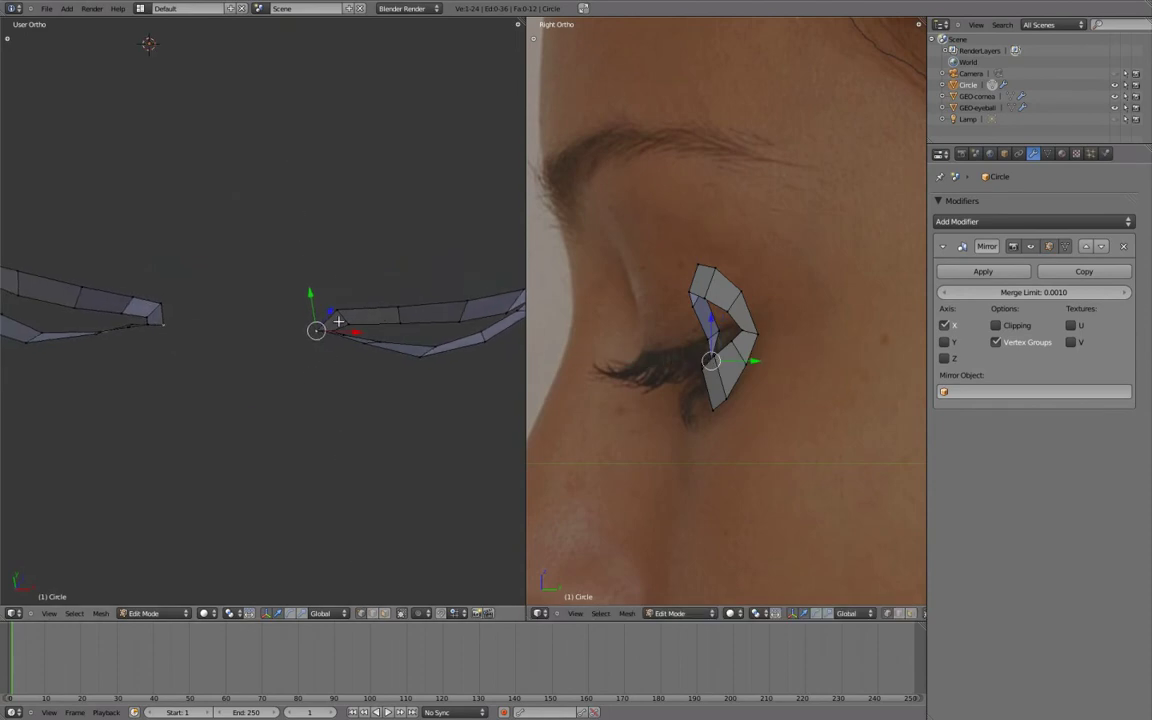
key(g)
key(y)
click(320, 315)
mouse_move(320, 315)
middle_down()
mouse_move(309, 139)
mouse_move(220, 328)
mouse_move(300, 320)
mouse_move(257, 342)
mouse_move(368, 378)
mouse_move(445, 371)
mouse_move(357, 327)
middle_up()
key(g)
key(y)
click(311, 325)
- Return to a full-window front view in wireframe
key(KP_1)
key(z)
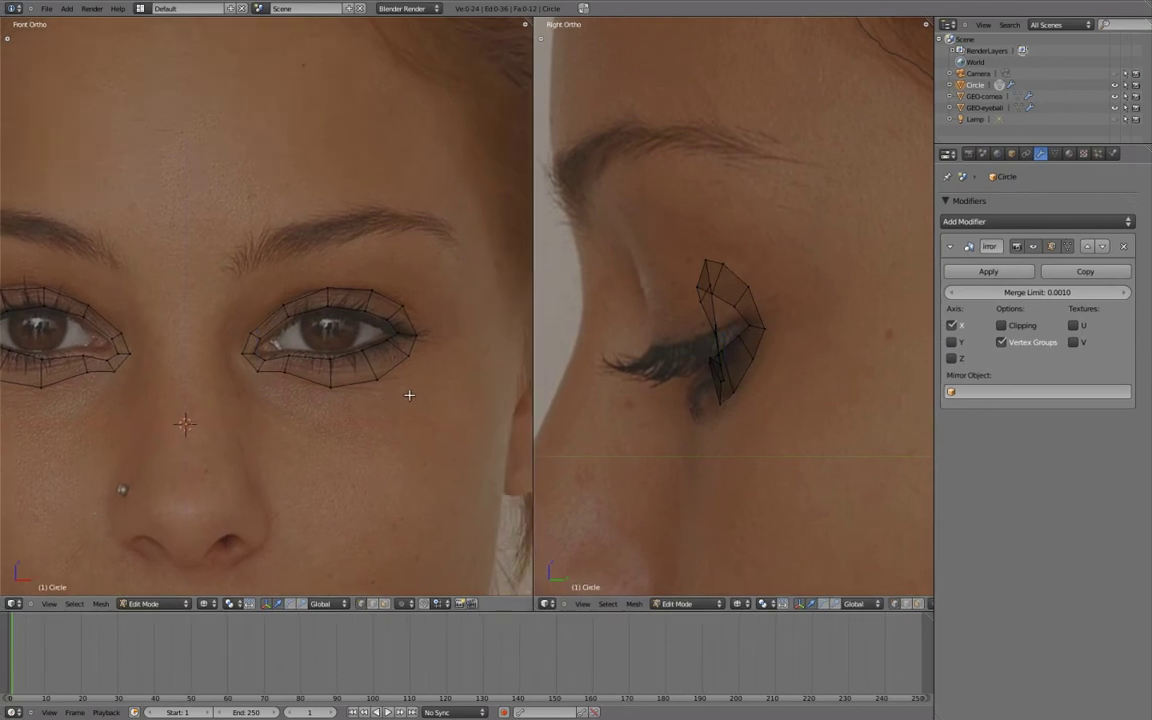
key(ctrl+Up)
- Extrude the outer eye loop into a new ring, scaled vertically along Z
scroll(674, 504, down, 2)
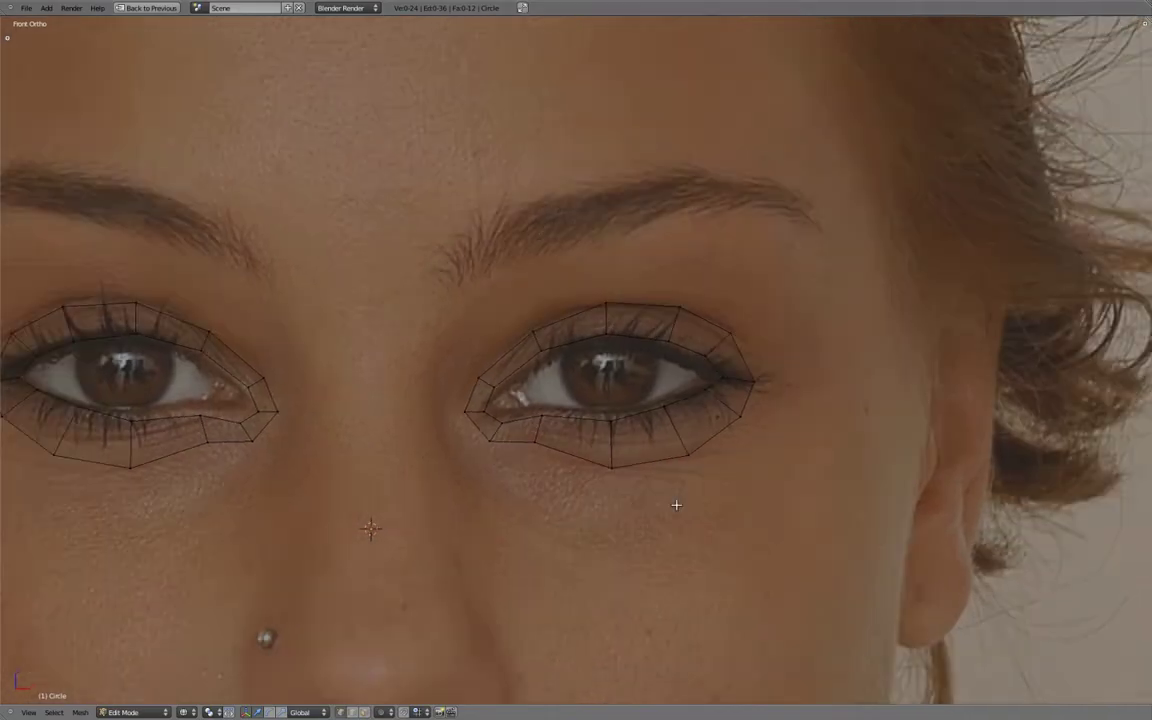
alt+click(602, 315)
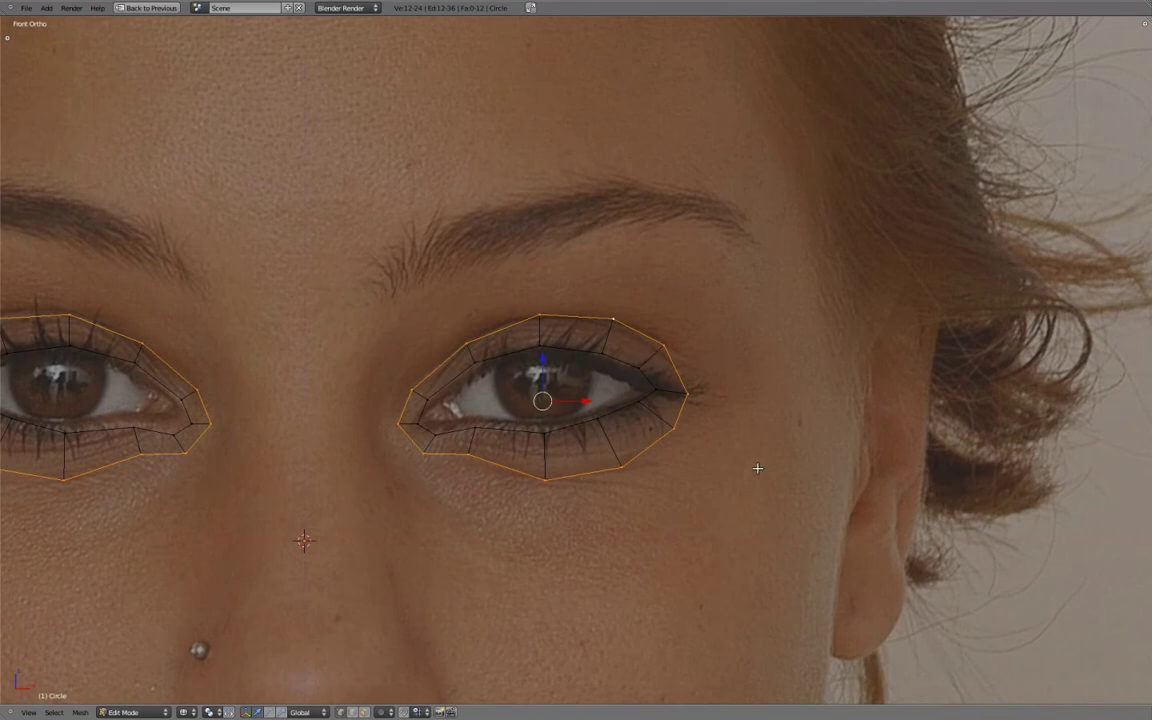
key(s)
key(z)
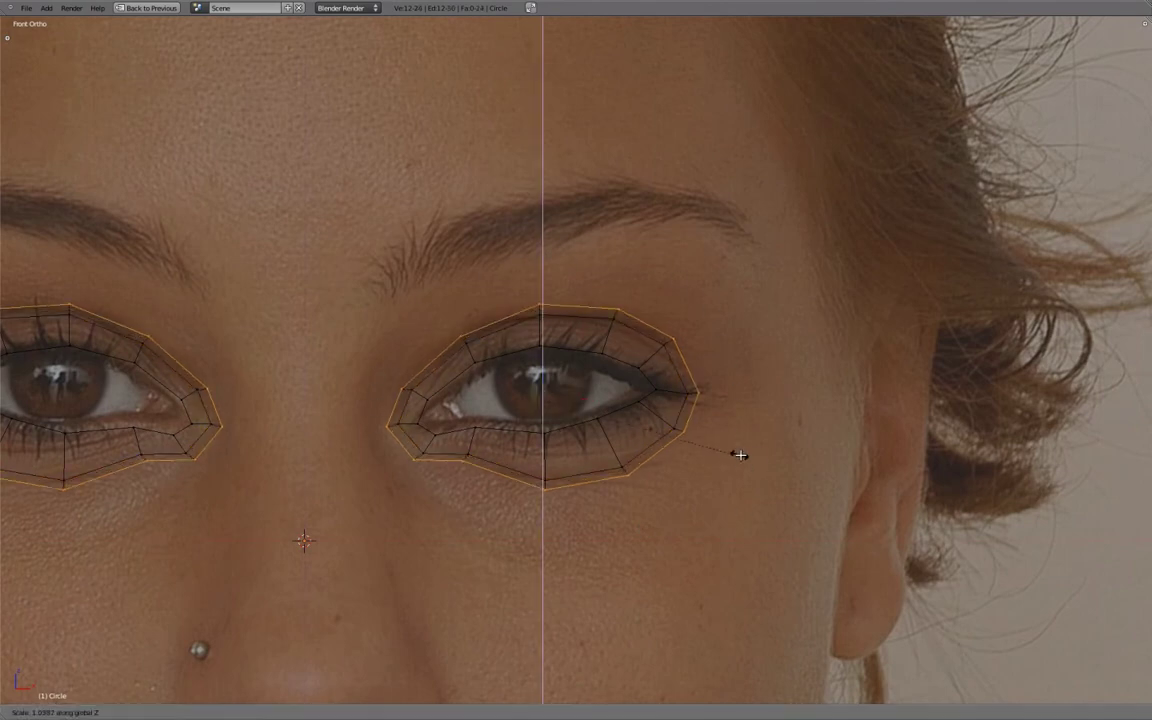
click(600, 342)
- Fit the ring's top vertex to the brow, bottom to the cheek, inner corner beside the nose
right_click(540, 292)
key(g)
click(540, 247)
right_click(545, 500)
key(g)
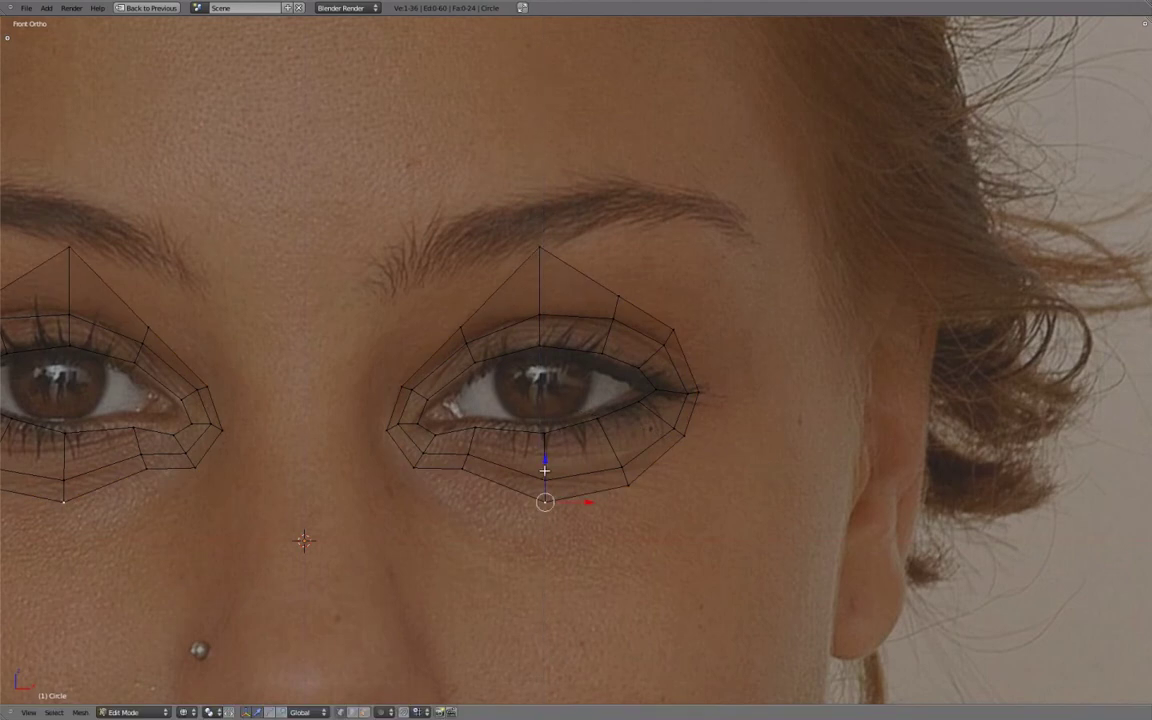
click(547, 510)
right_click(387, 429)
key(g)
click(362, 420)
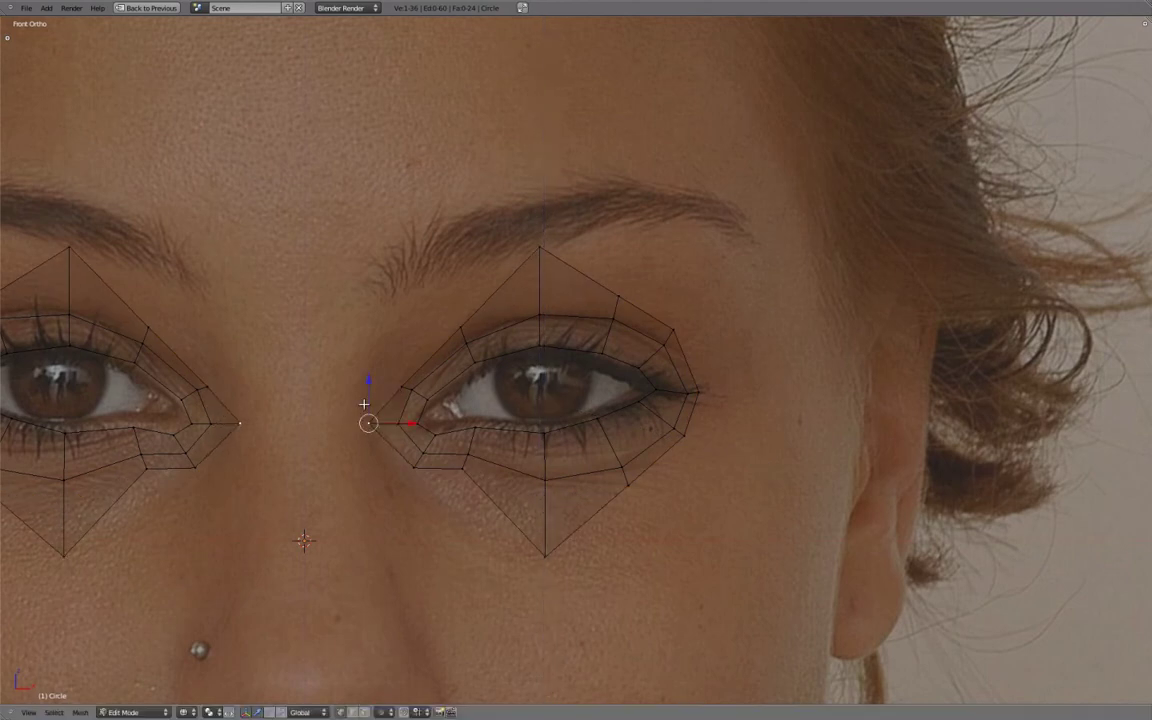
- Pull the outer corner vertex horizontally past the eye and the upper outer vertex under the brow
right_click(697, 393)
key(g)
key(x)
click(757, 312)
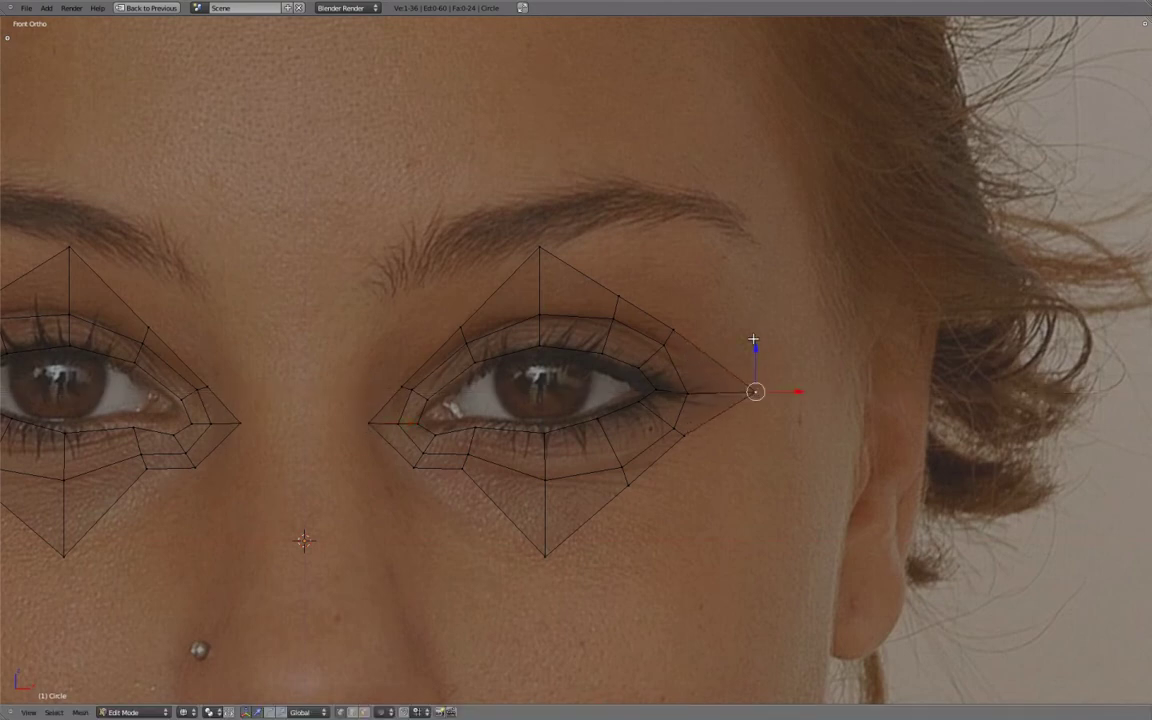
right_click(623, 293)
key(g)
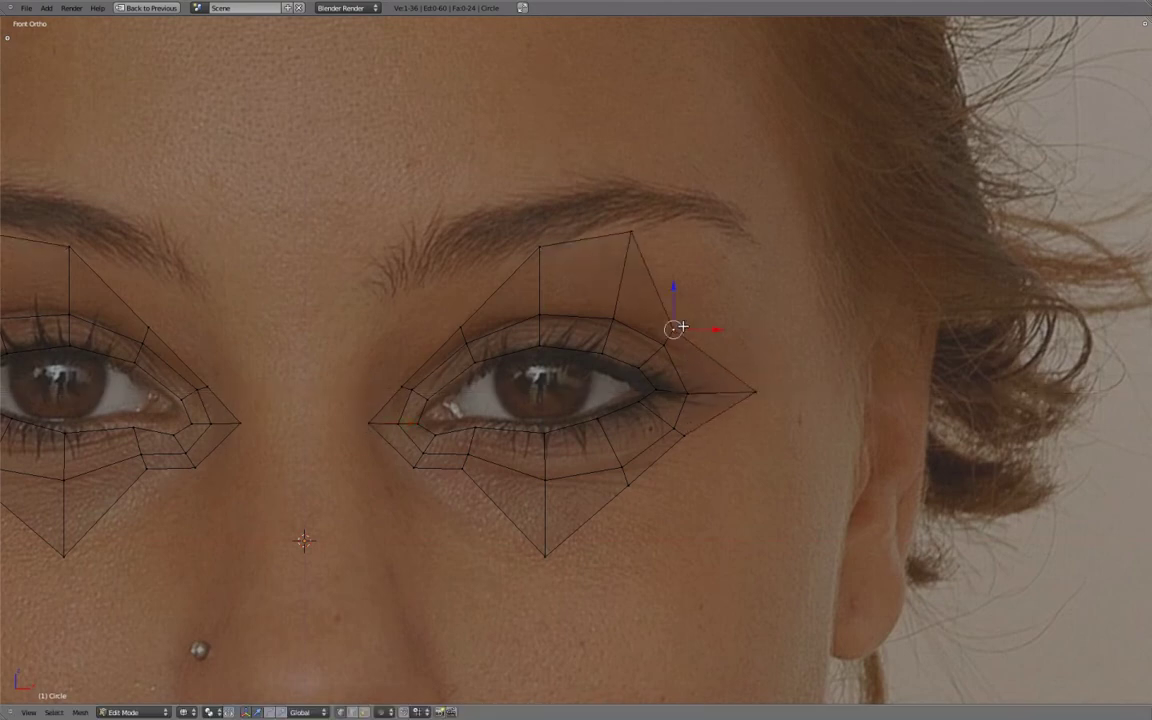
click(738, 253)
- Move the three lower ring vertices down onto the cheek
right_click(702, 458)
key(g)
click(738, 488)
right_click(630, 492)
key(g)
click(655, 538)
right_click(460, 490)
key(g)
click(451, 529)
- Fit the upper inner ring vertices along the brow, moving the inner corner vertically
right_click(399, 386)
key(g)
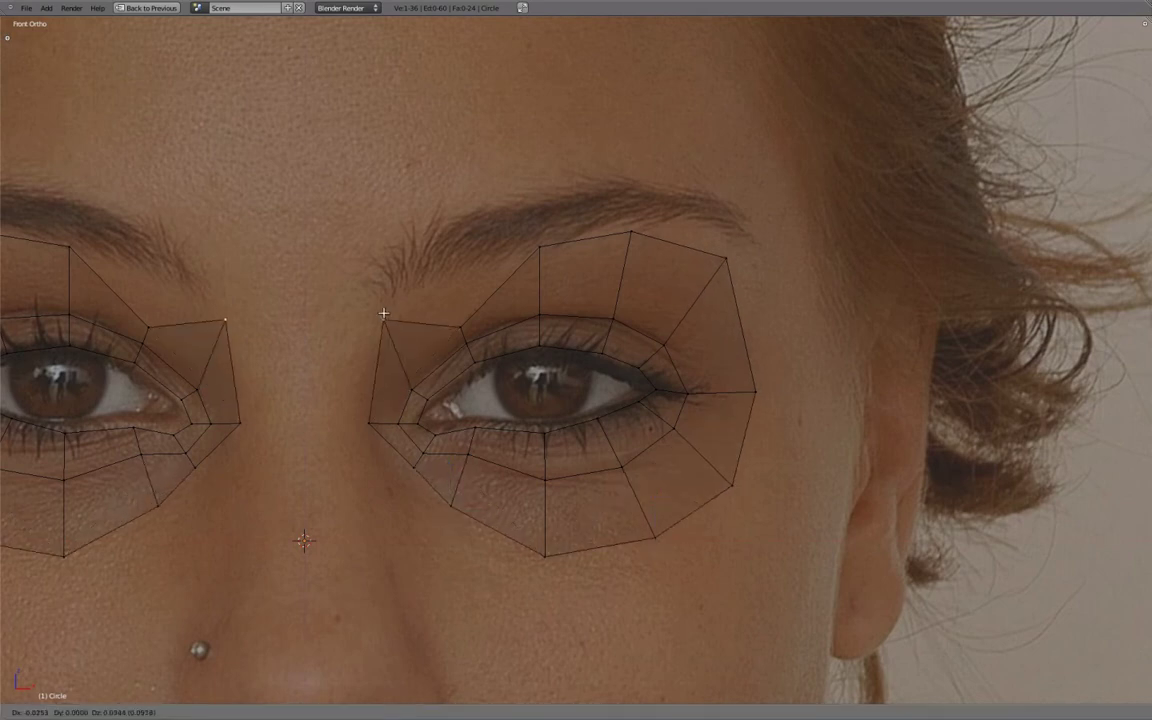
click(369, 360)
right_click(455, 327)
key(g)
click(403, 297)
right_click(378, 312)
key(g)
key(z)
click(388, 261)
- Move the lower inner ring vertex toward the nose
right_click(539, 246)
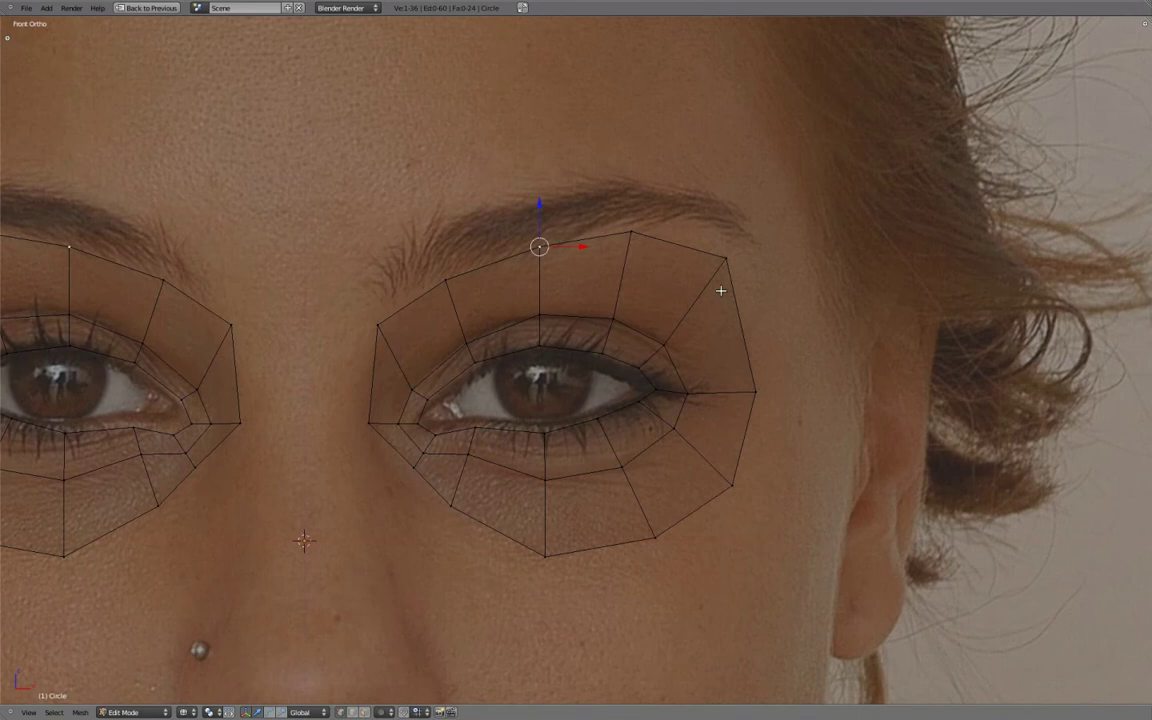
scroll(751, 374, down, 2)
right_click(512, 460)
key(g)
click(484, 440)
- Return to the split front and side layout in wireframe with all vertices selected
mouse_move(677, 502)
middle_down()
mouse_move(669, 360)
mouse_move(437, 393)
mouse_move(290, 393)
mouse_move(442, 391)
middle_up()
key(z)
key(ctrl+Up)
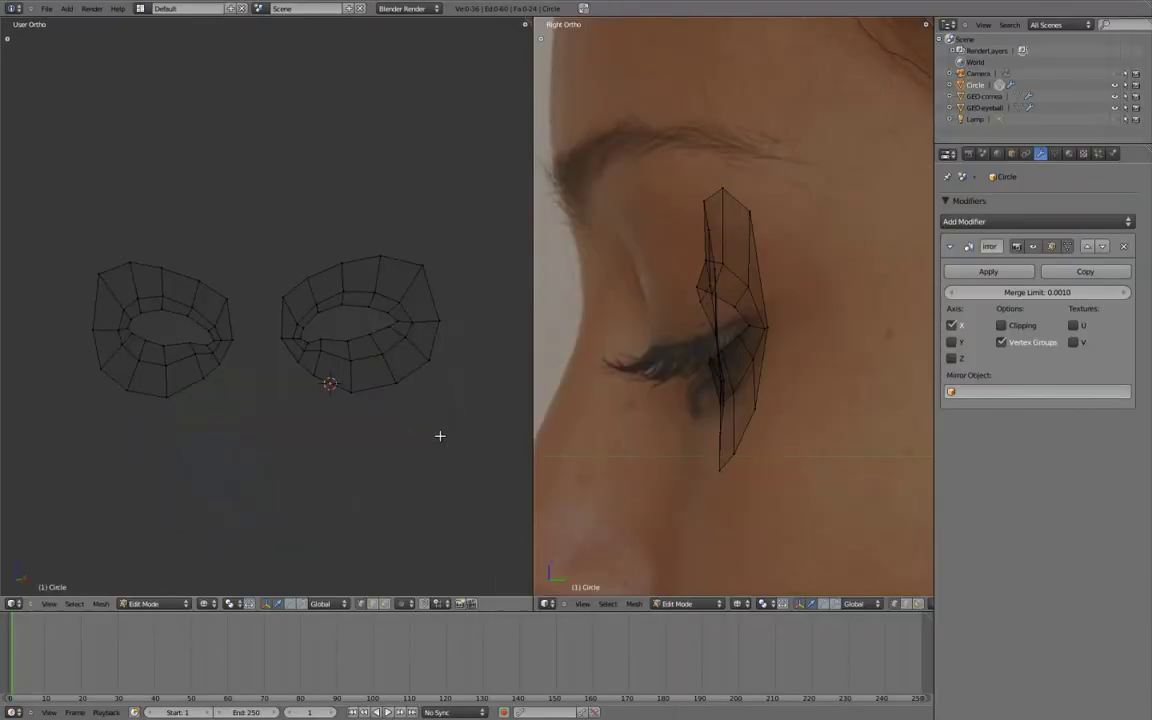
key(KP_1)
key(a)
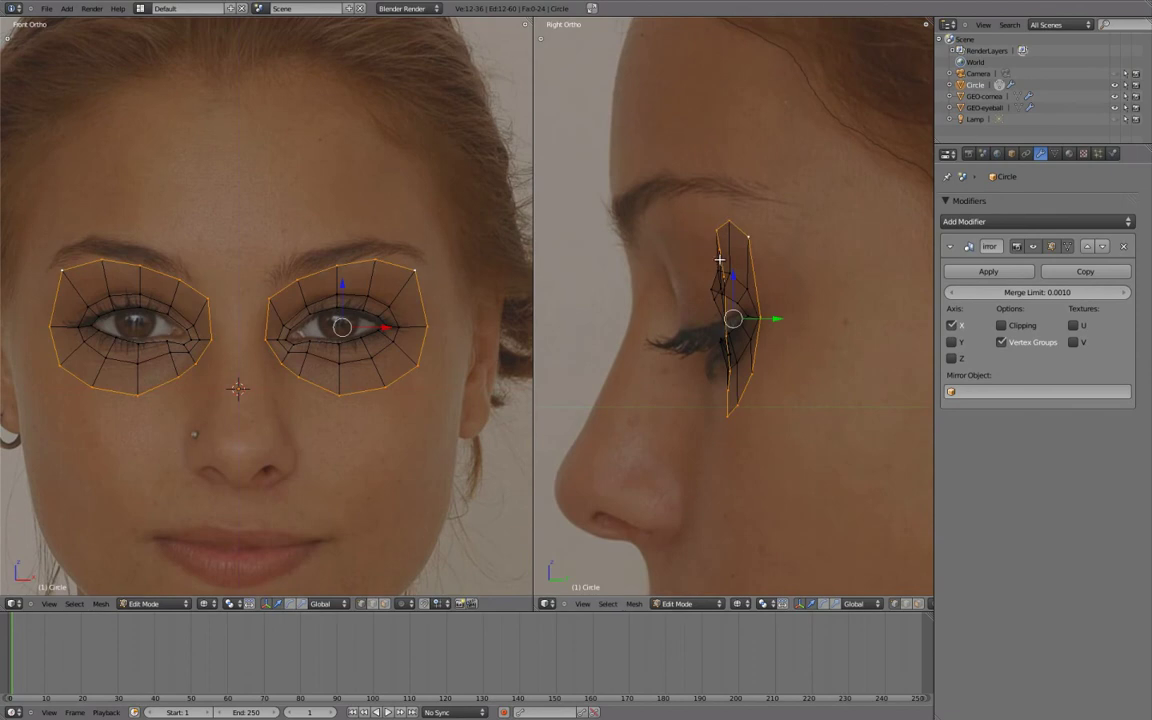
- Slide the ring's outer corner and upper outer vertices along Y onto the face profile
right_click(268, 298)
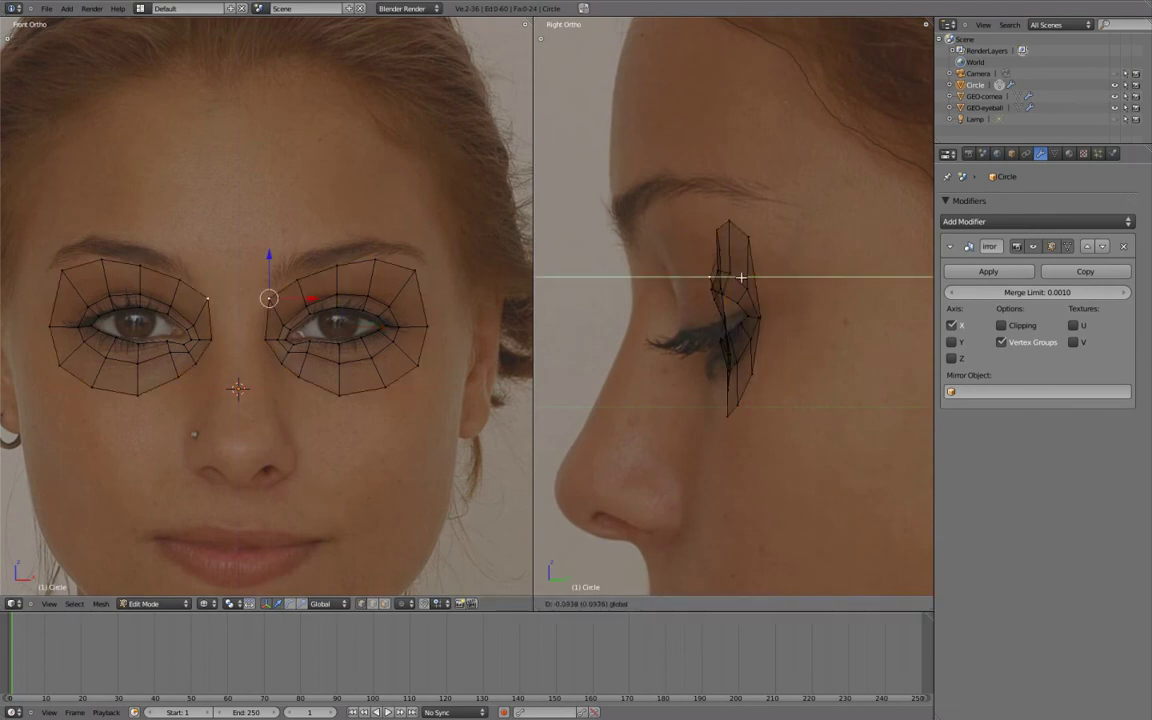
scroll(738, 346, up, 2)
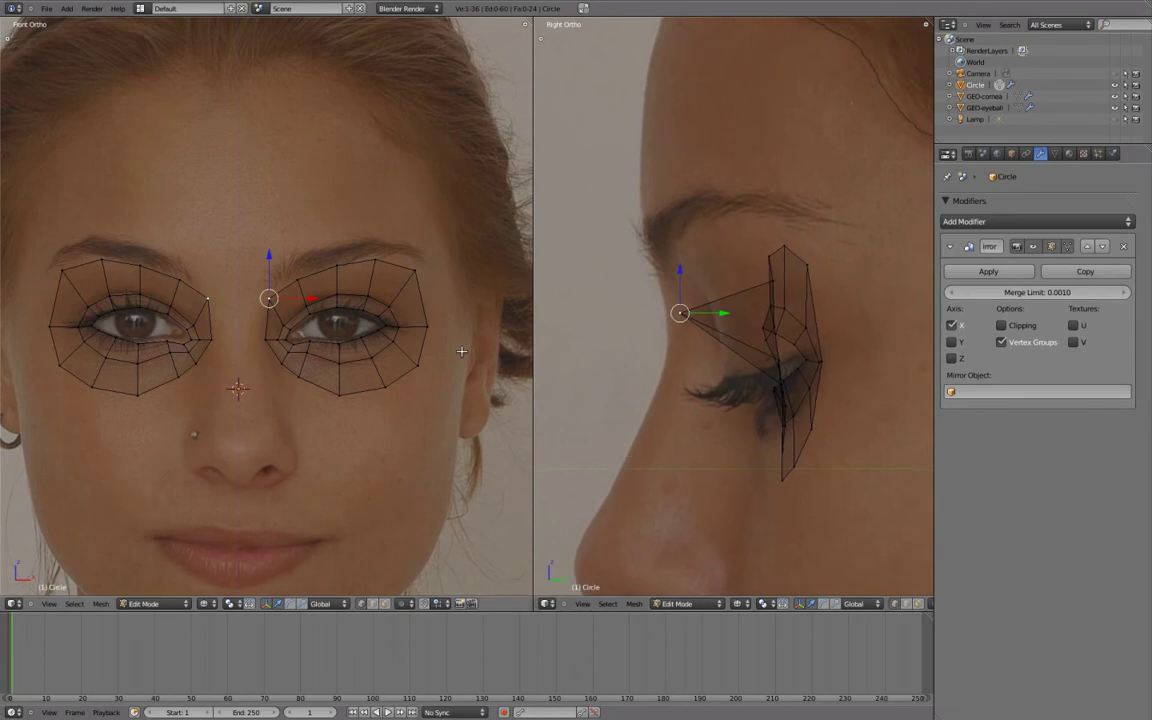
scroll(400, 330, up, 3)
right_click(438, 357)
scroll(800, 347, down, 1)
key(g)
key(y)
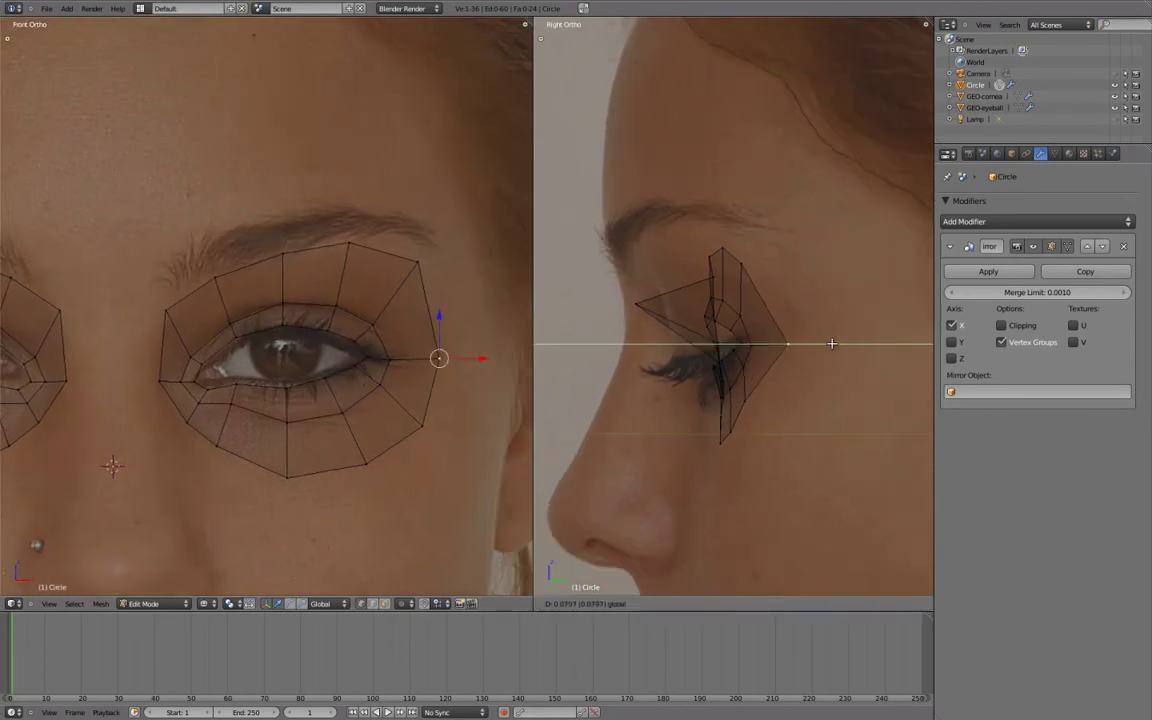
click(694, 317)
right_click(740, 262)
key(g)
key(y)
click(800, 262)
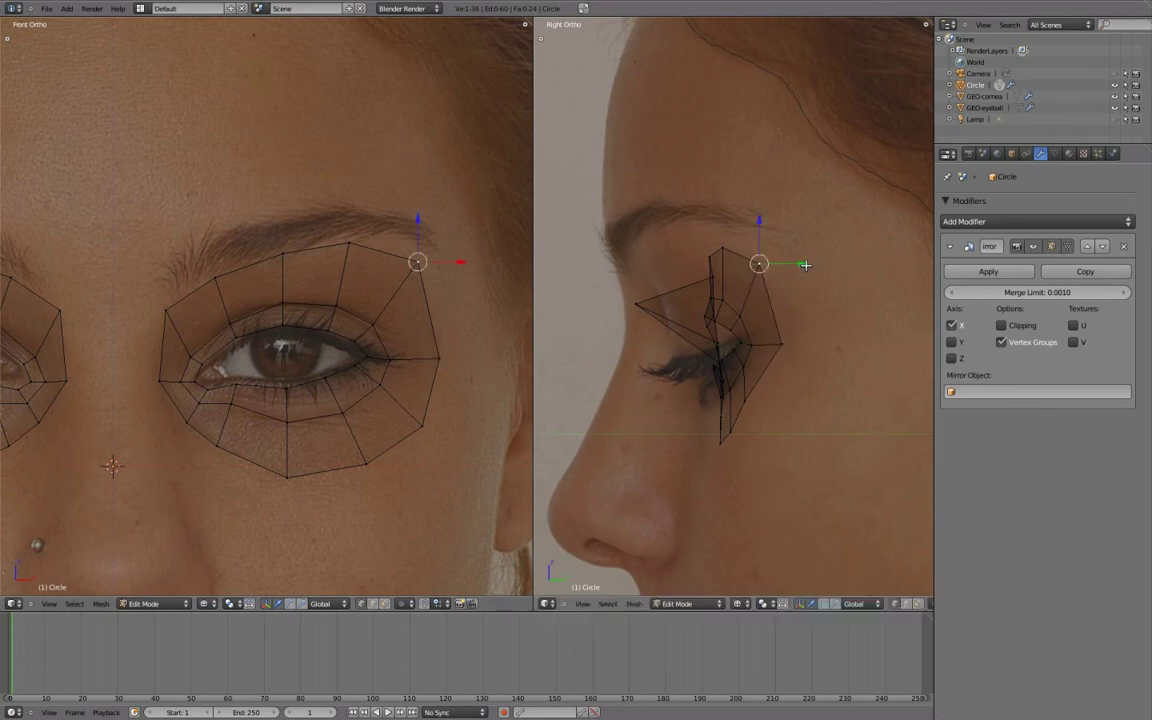
- Slide the top and upper inner ring vertices along Y to follow the brow profile
right_click(712, 255)
key(g)
key(y)
click(738, 258)
right_click(692, 258)
key(g)
key(y)
click(664, 257)
right_click(650, 274)
key(g)
key(y)
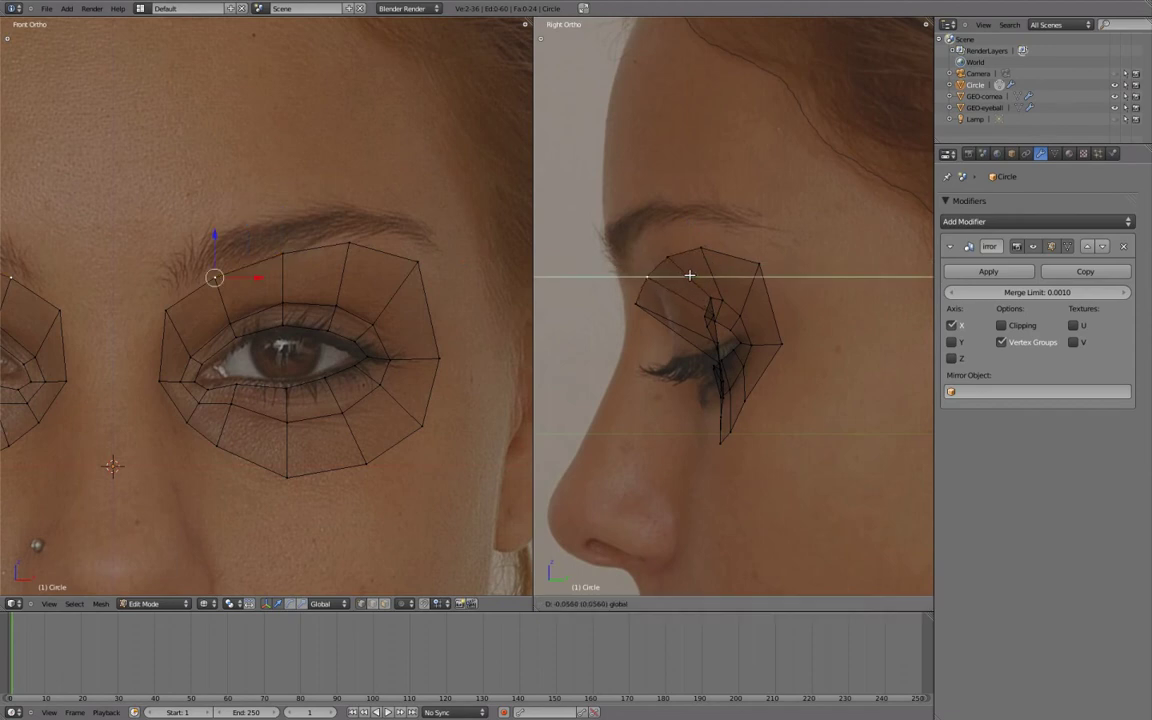
click(692, 274)
- Push the lower ring vertices near the eye back along Y in the side view
right_click(728, 398)
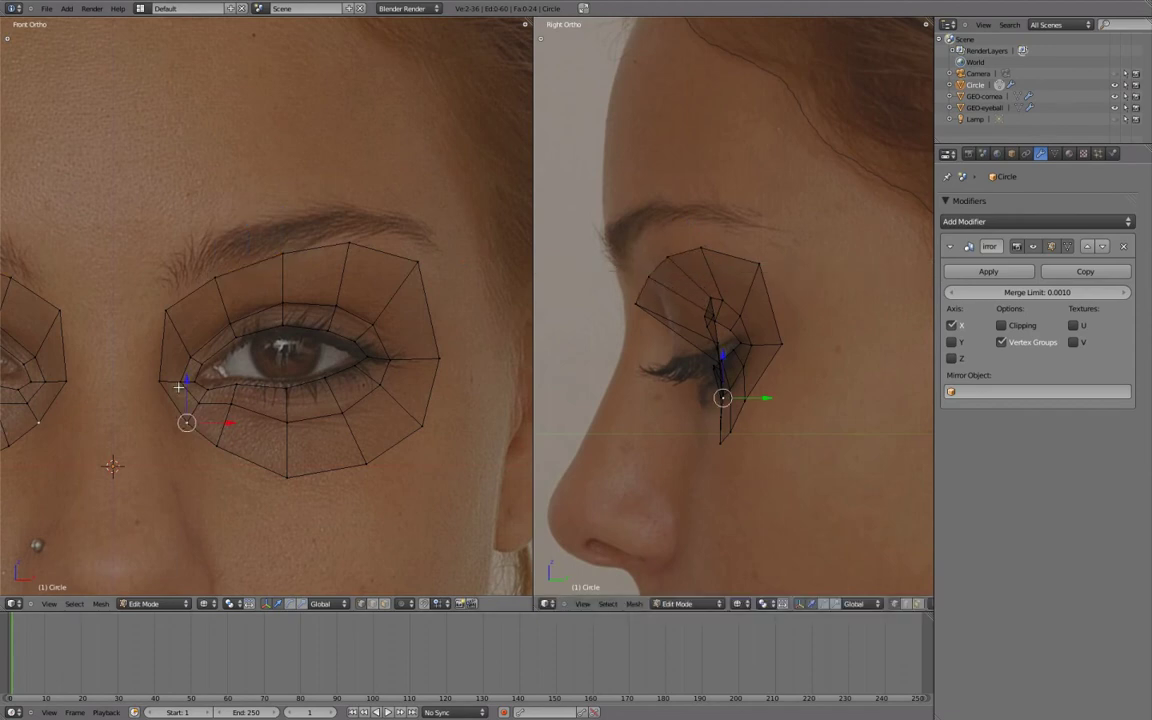
scroll(728, 398, up, 2)
shift+middle_drag(750, 383, 795, 373)
key(g)
key(y)
click(725, 377)
right_click(763, 429)
key(g)
key(y)
click(748, 420)
right_click(763, 456)
key(g)
key(y)
click(762, 471)
- Adjust the depth of the bottom and remaining lower inner ring vertices along Y
right_click(762, 489)
key(g)
key(y)
click(804, 427)
right_click(838, 432)
key(g)
key(y)
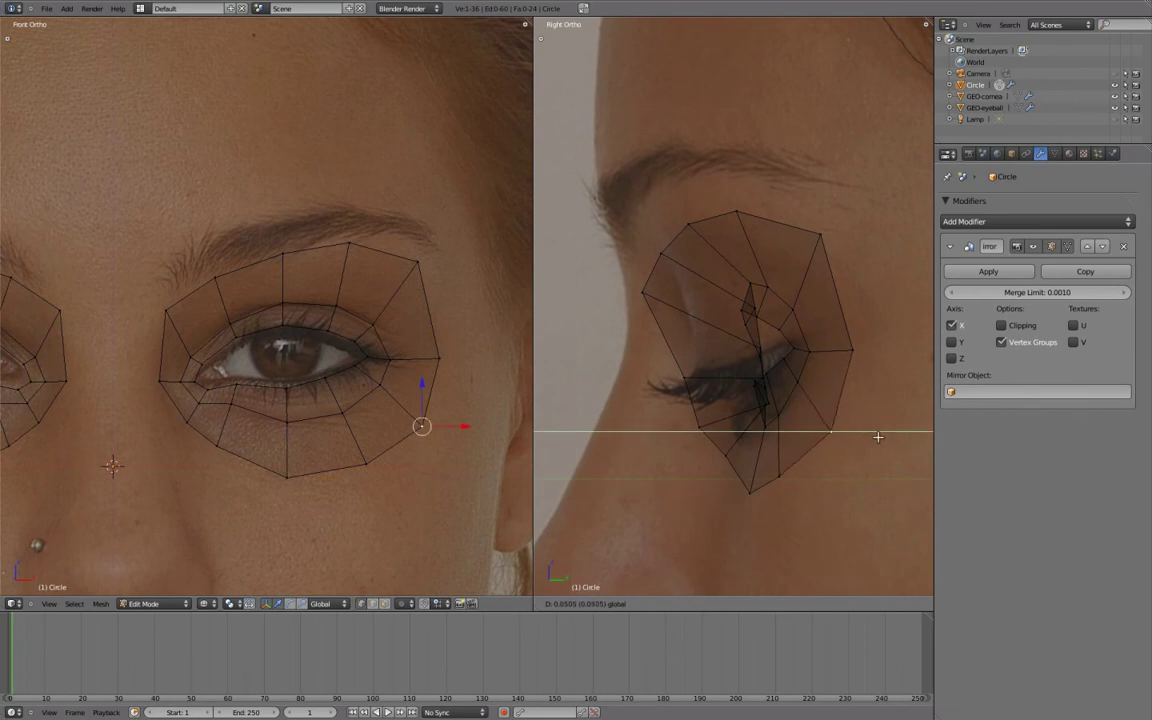
click(879, 437)
right_click(778, 476)
key(g)
key(y)
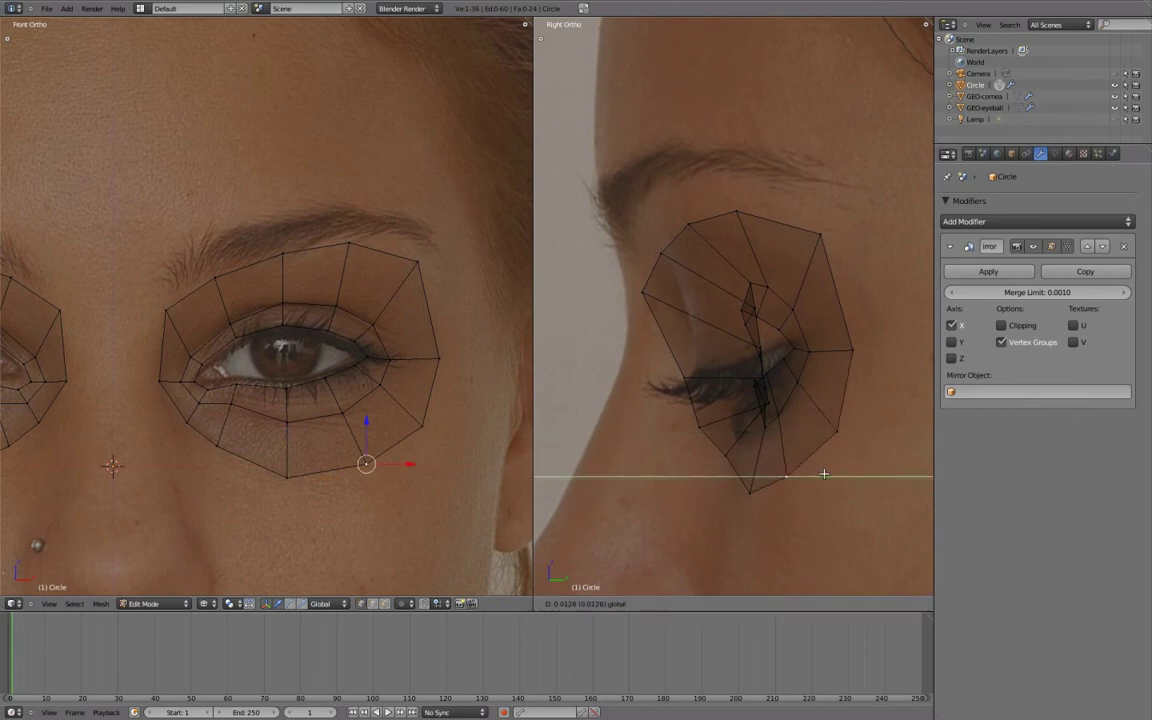
click(778, 471)
right_click(724, 454)
key(g)
key(y)
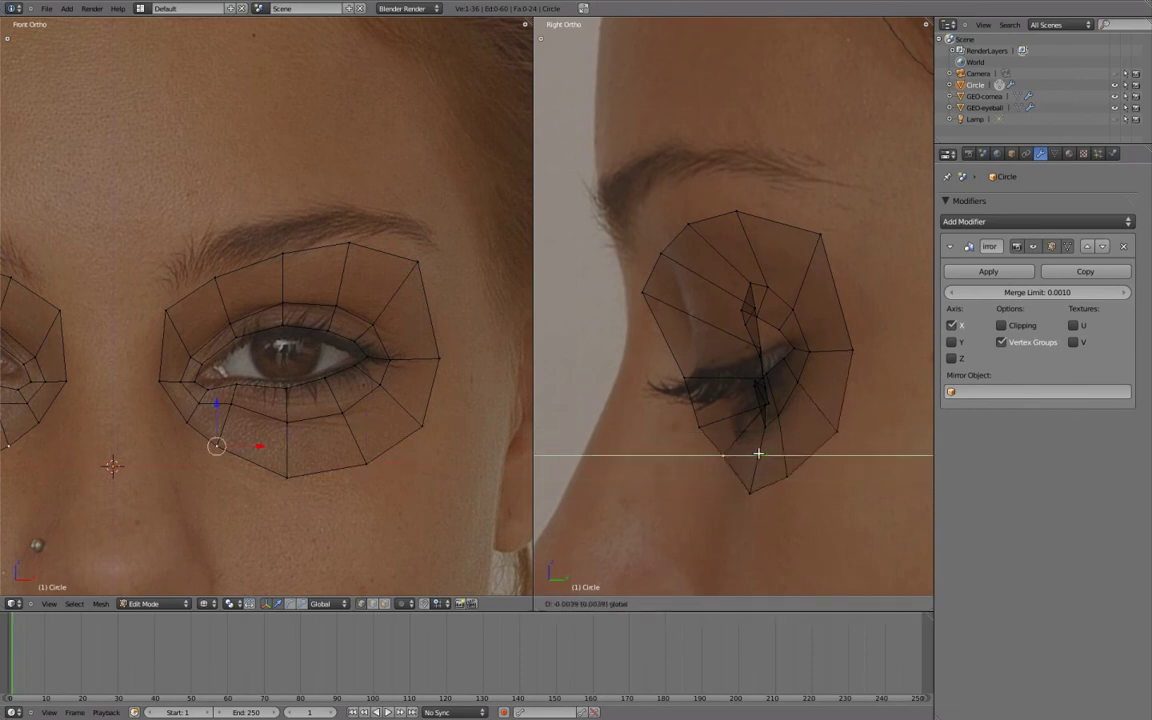
click(755, 455)
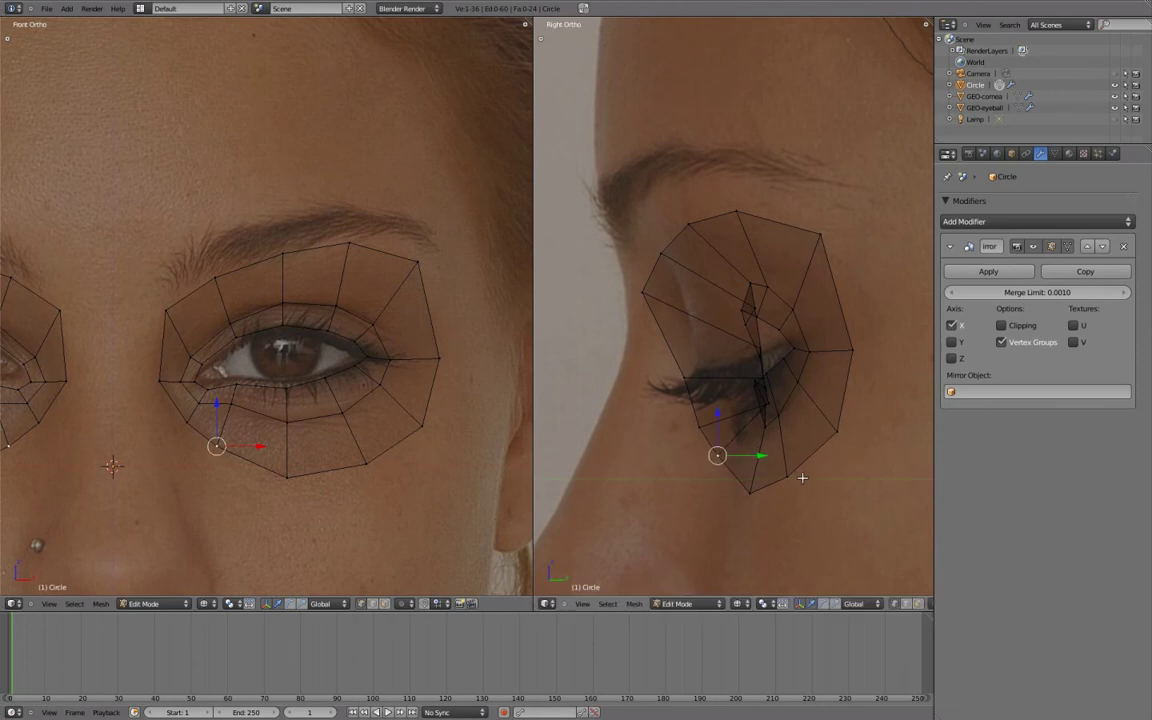
- Maximize and orbit the side view to check the mesh shape in wireframe
scroll(802, 478, down, 2)
scroll(797, 452, down, 1)
mouse_move(776, 417)
middle_down()
mouse_move(728, 391)
mouse_move(700, 345)
middle_up()
key(ctrl+Up)
mouse_move(560, 420)
middle_down()
mouse_move(576, 402)
mouse_move(612, 432)
mouse_move(386, 424)
mouse_move(466, 424)
mouse_move(684, 599)
mouse_move(563, 548)
mouse_move(445, 455)
mouse_move(509, 456)
mouse_move(842, 530)
middle_up()
key(z)
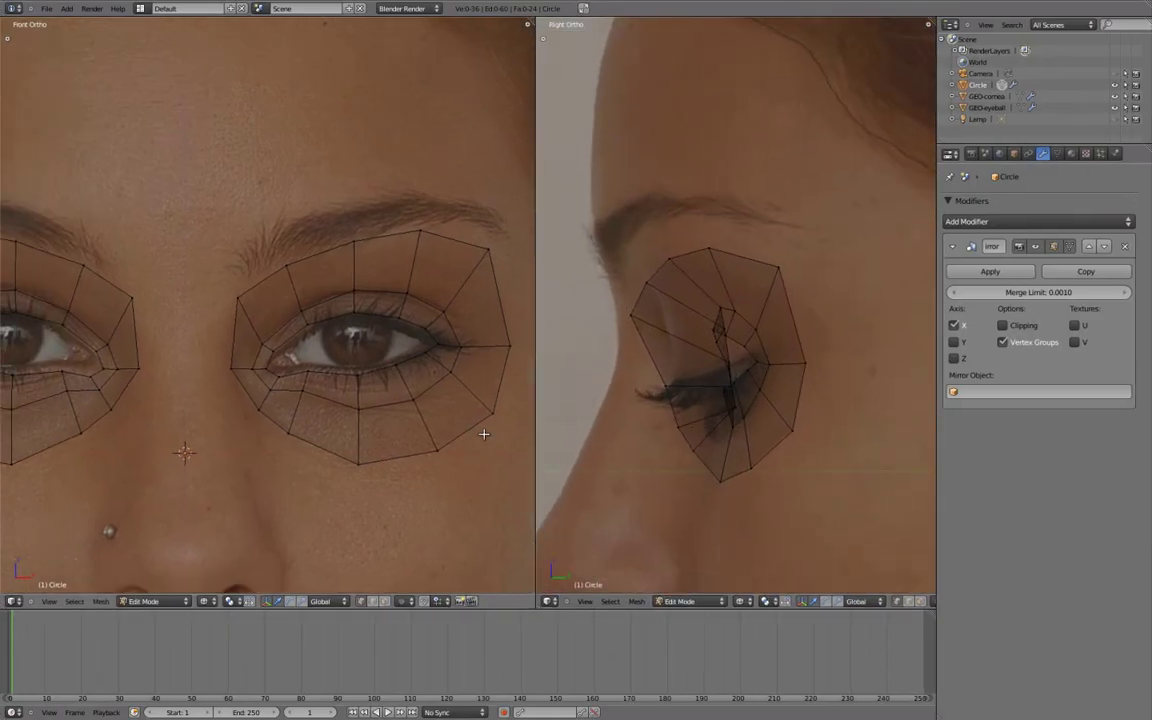
- Extrude the eye ring's inner edge along X toward the nose centre
scroll(398, 442, down, 2)
scroll(446, 438, up, 2)
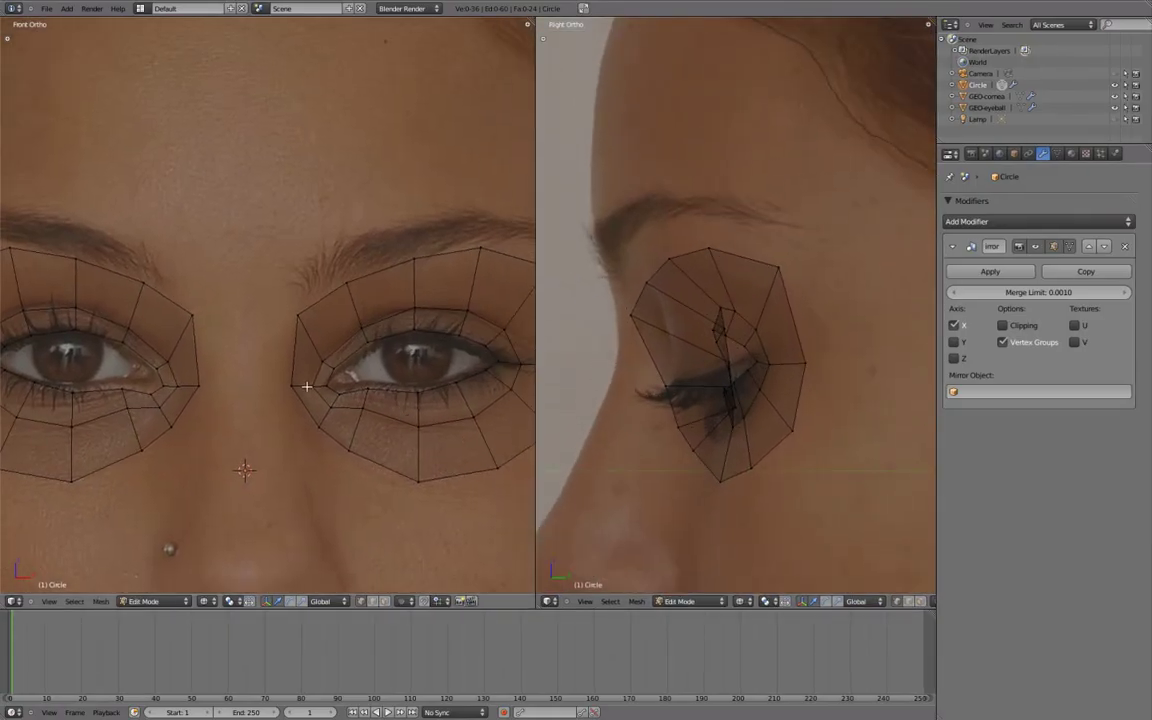
right_click(297, 316)
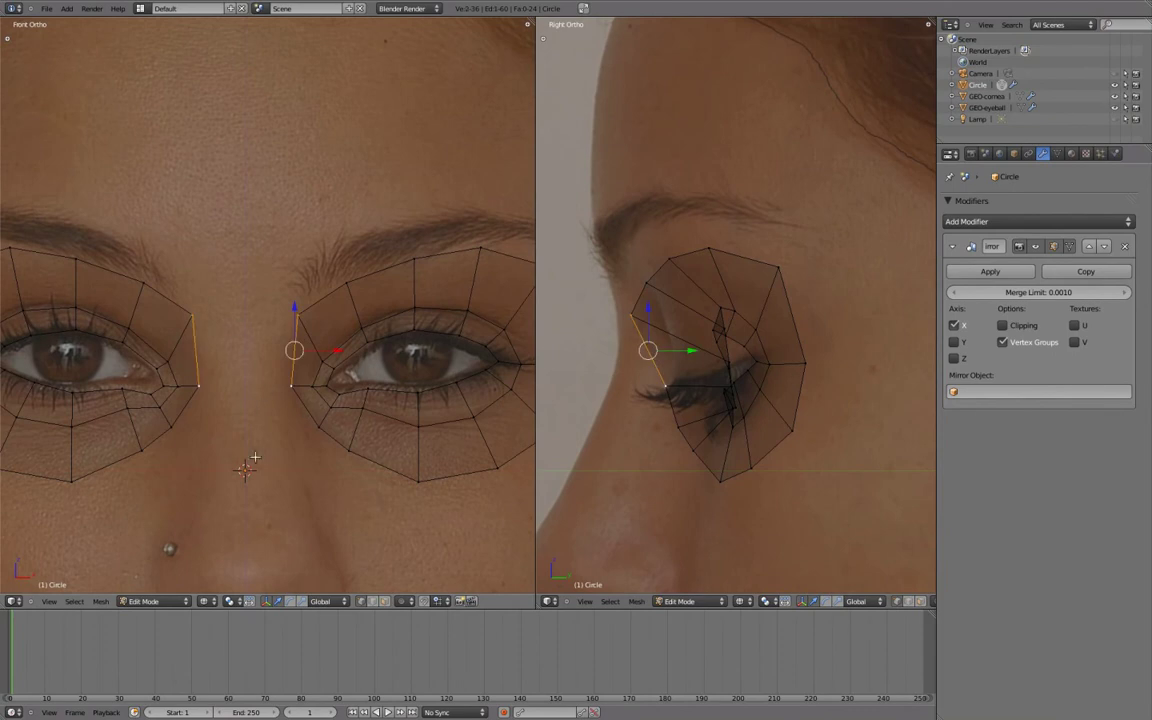
shift+right_click(322, 424)
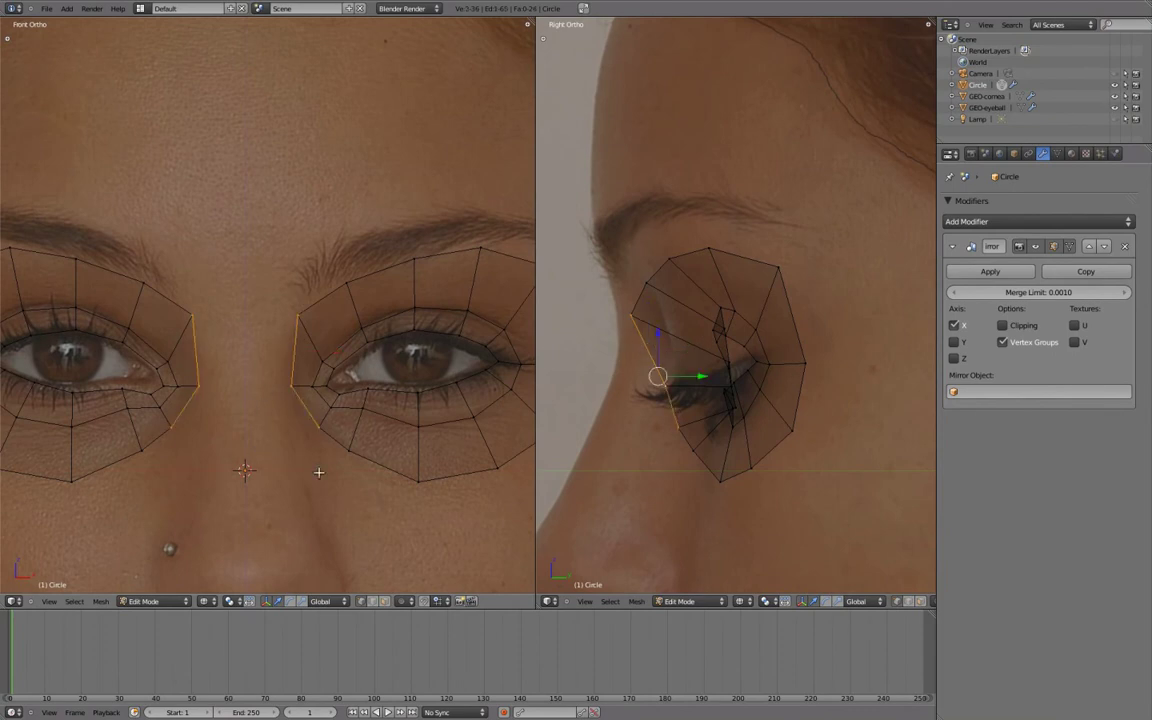
key(e)
key(x)
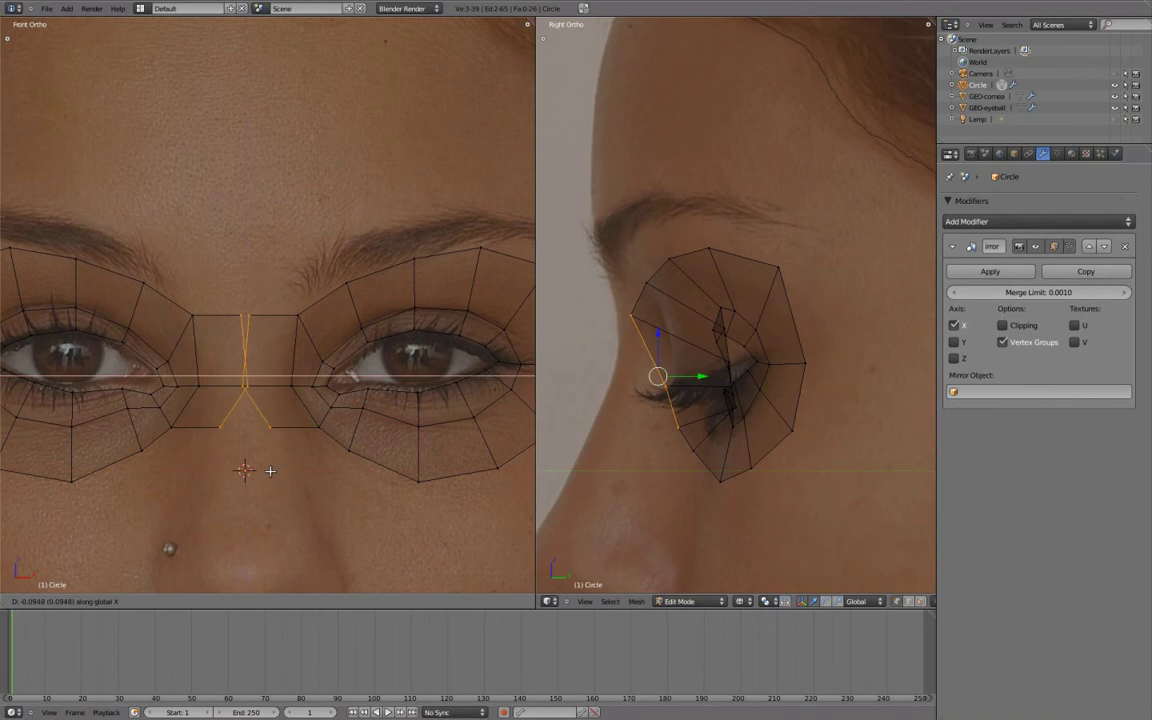
click(278, 469)
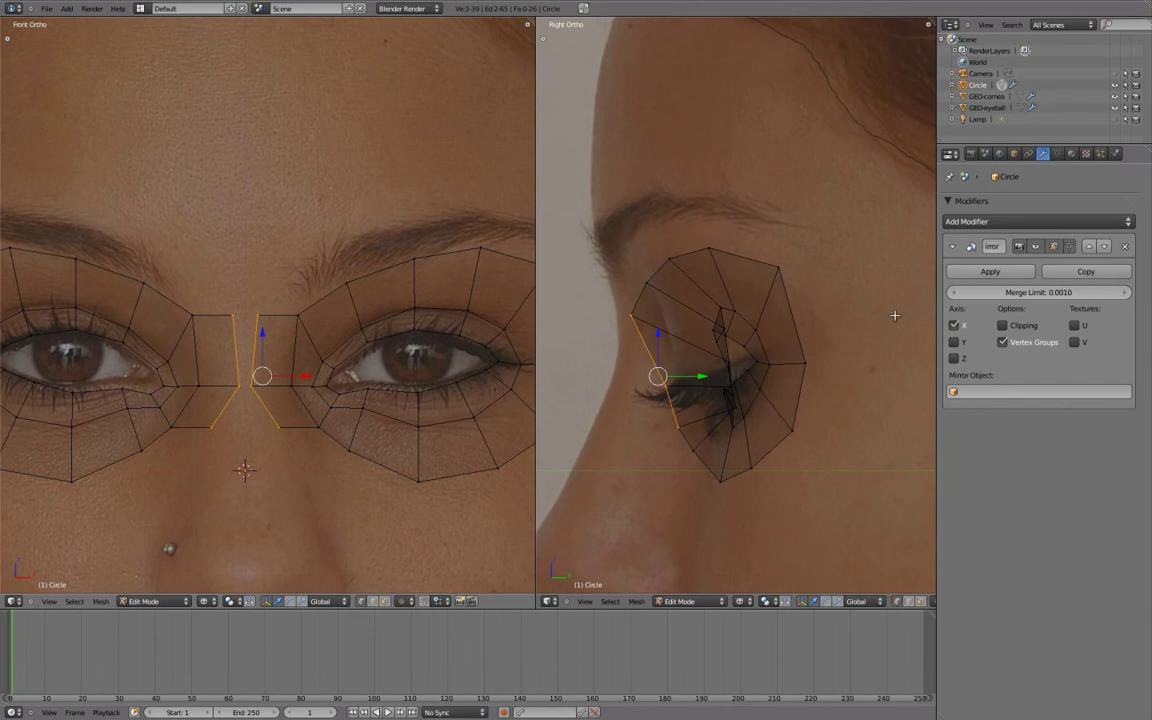
- Enable Clipping on the Mirror modifier so the extruded vertices merge on the centre seam
drag(937, 300, 899, 300)
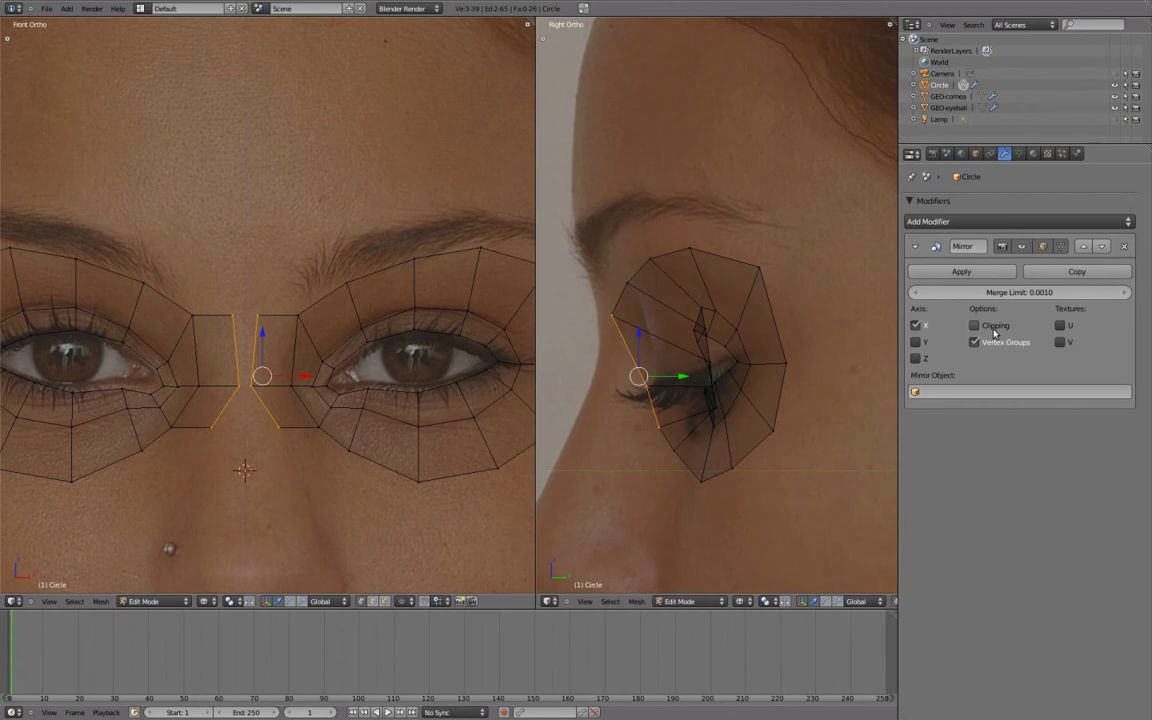
click(977, 328)
key(g)
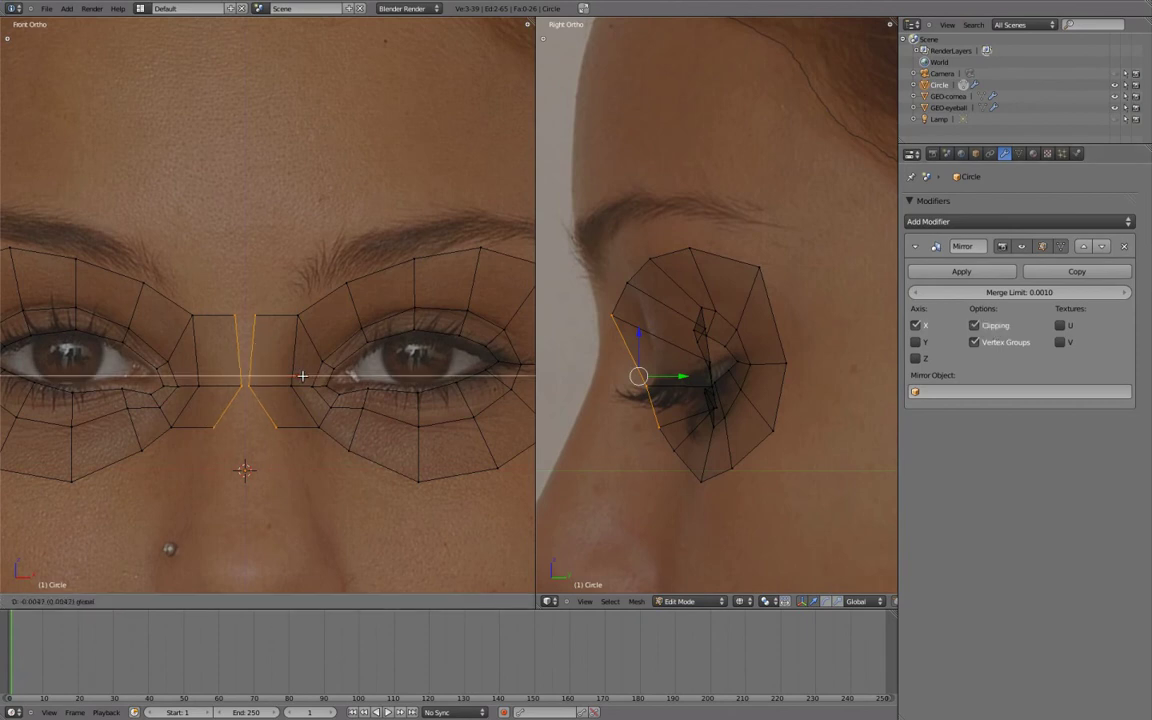
click(246, 375)
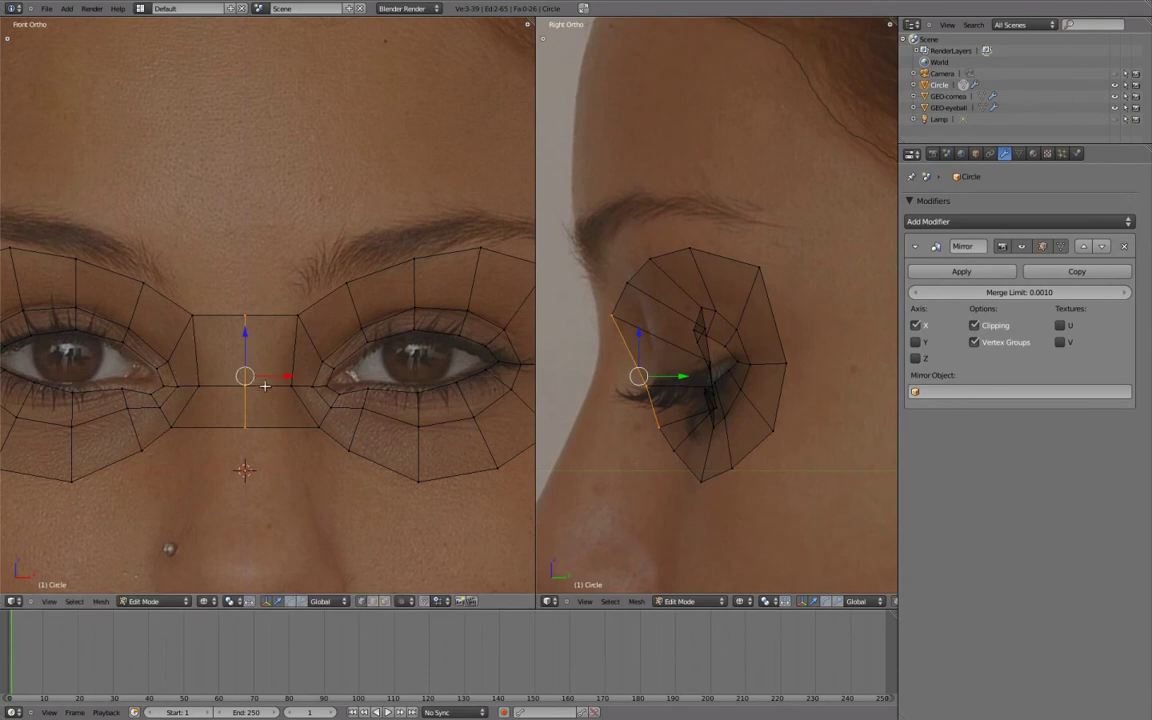
key(g)
key(Escape)
shift+middle_drag(638, 380, 654, 372)
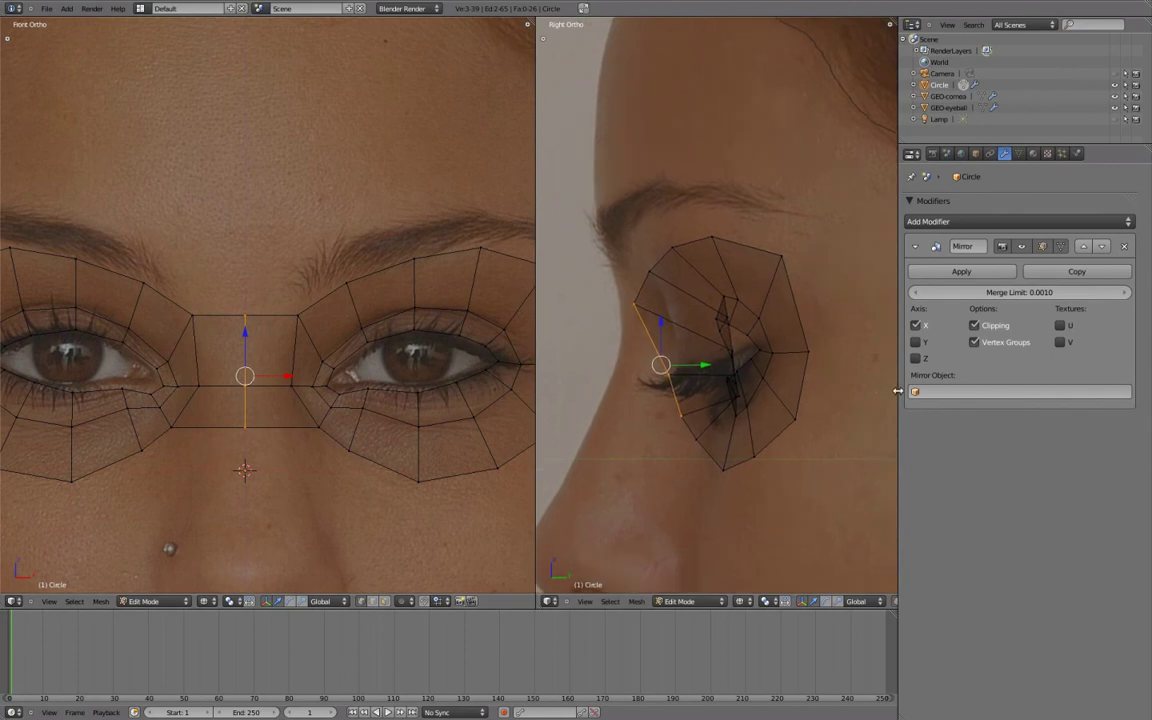
- Slide the nose-bridge edge and its lower vertex along Y onto the nose profile
drag(897, 391, 948, 391)
scroll(743, 390, up, 3)
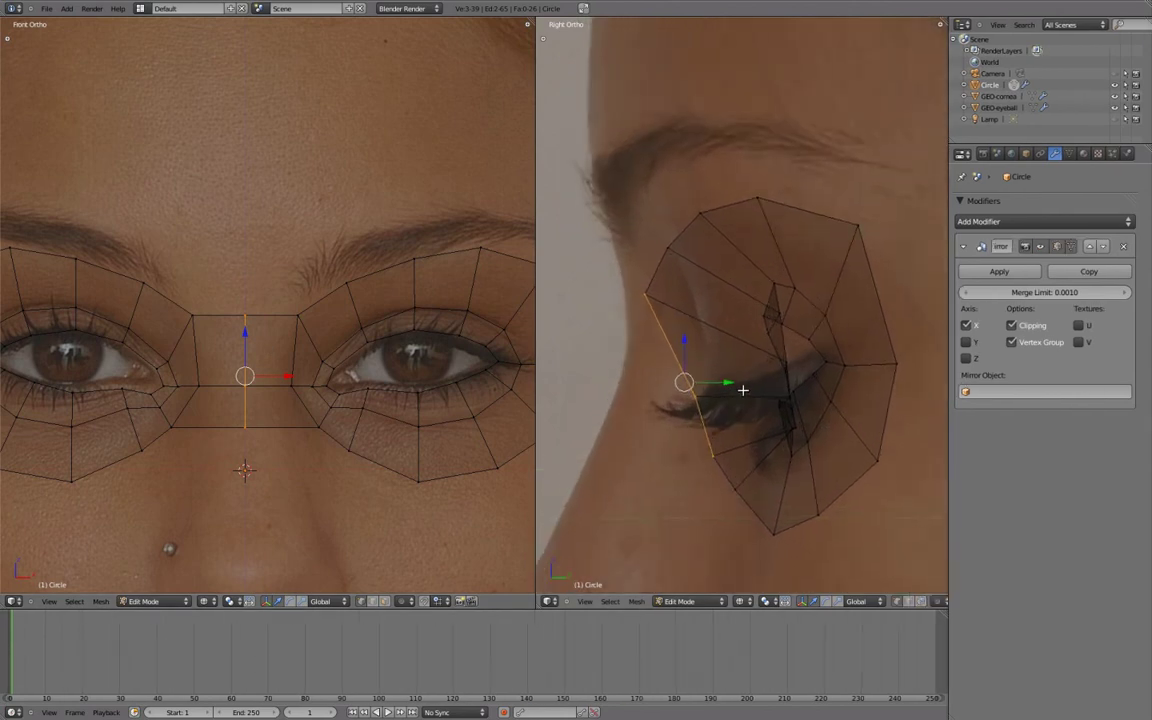
key(g)
key(y)
click(621, 291)
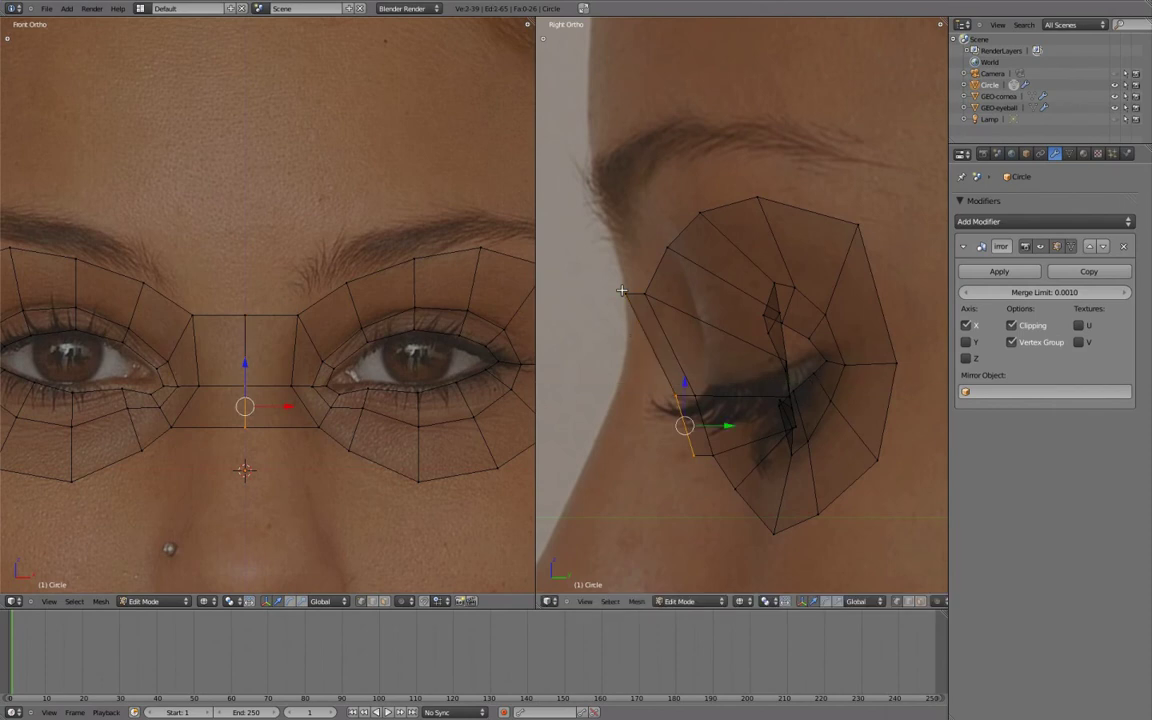
key(g)
key(y)
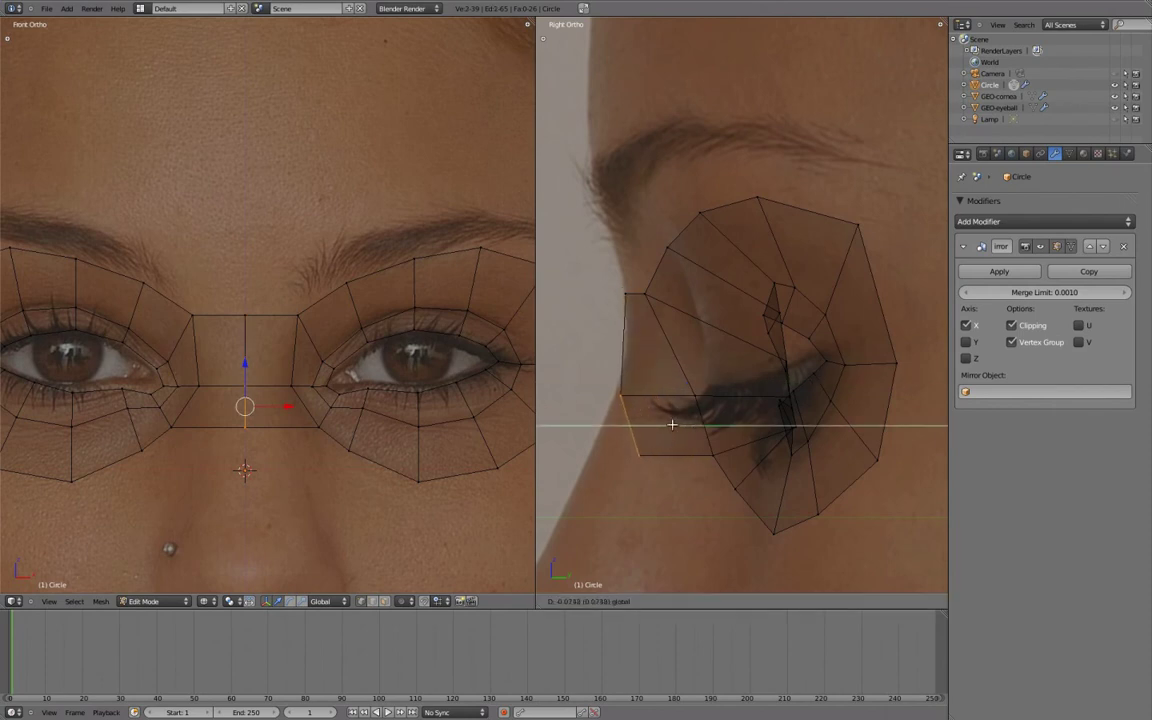
click(614, 393)
right_click(633, 455)
key(g)
key(y)
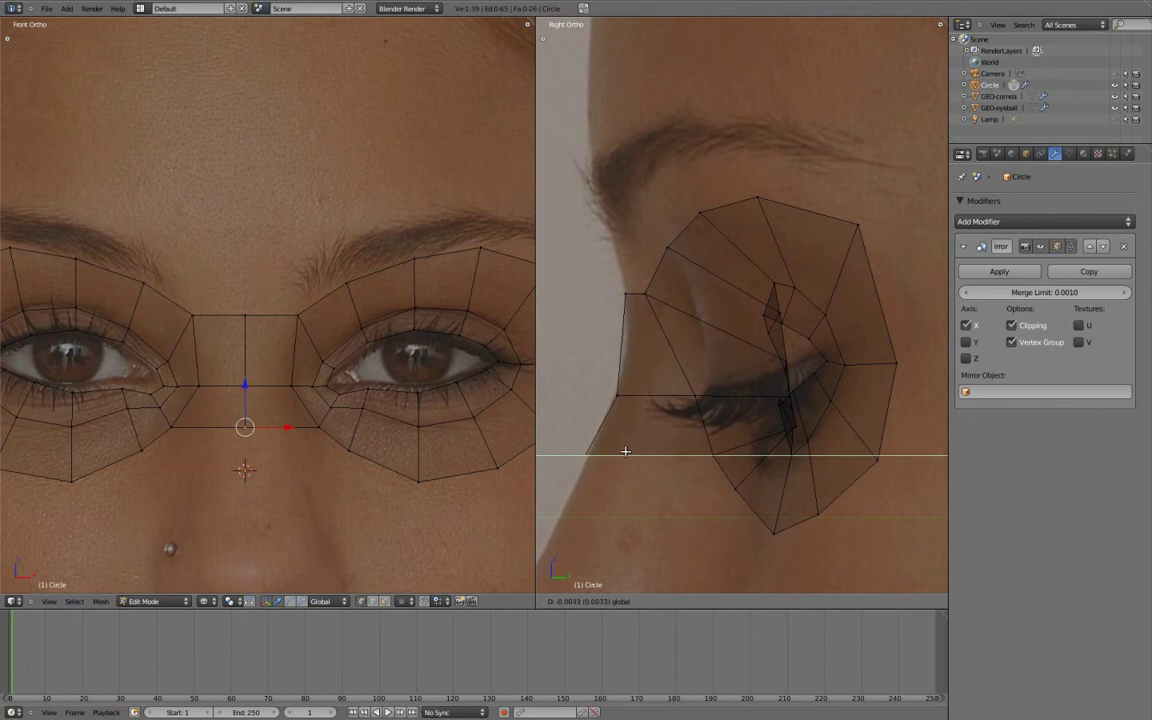
click(623, 451)
- Place the remaining bridge vertices down along the nose, then check the mesh in solid shading
right_click(623, 382)
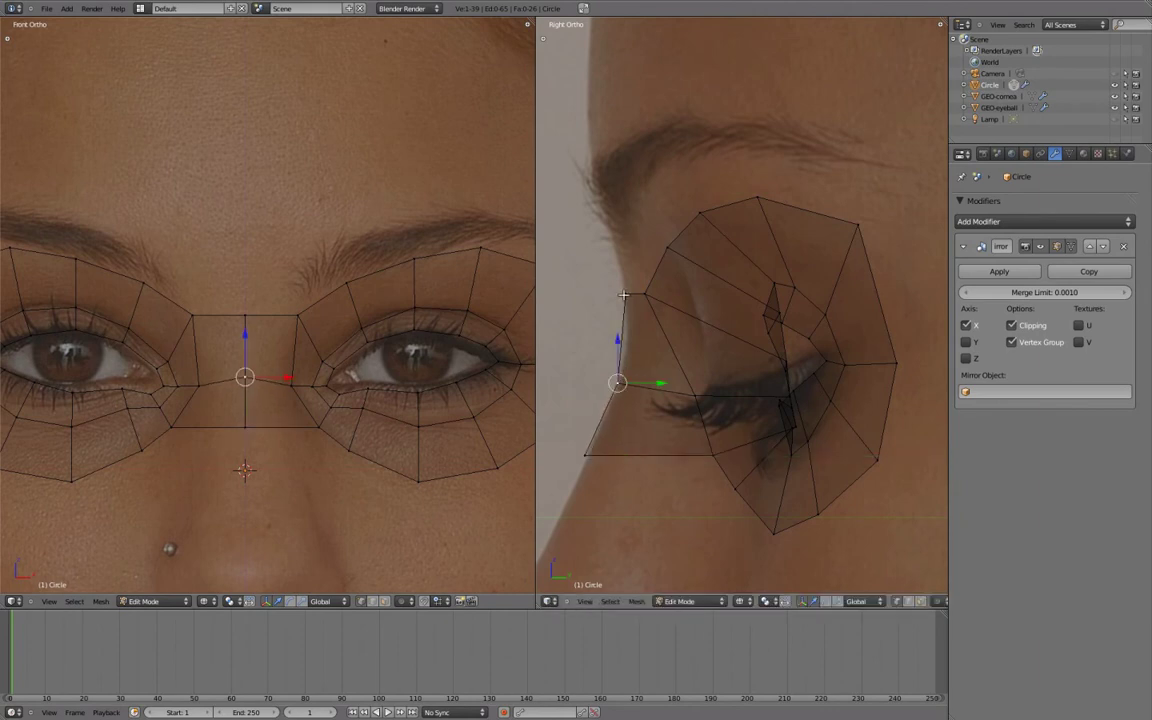
key(g)
key(y)
click(650, 316)
right_click(584, 453)
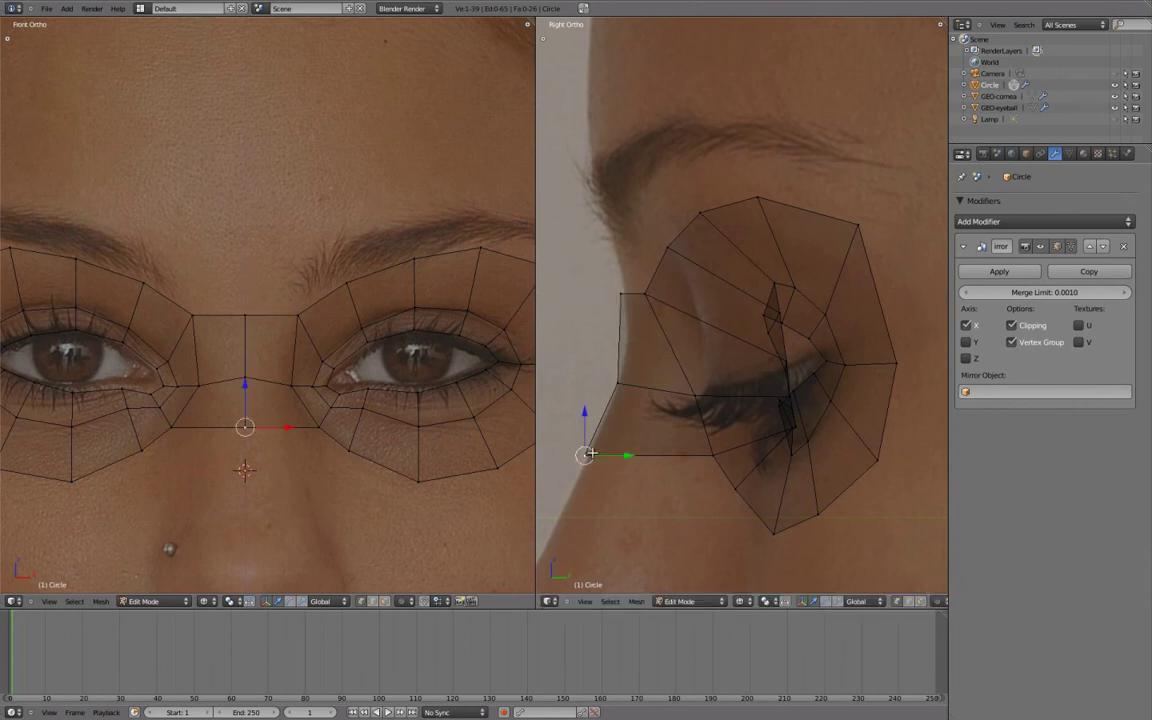
key(g)
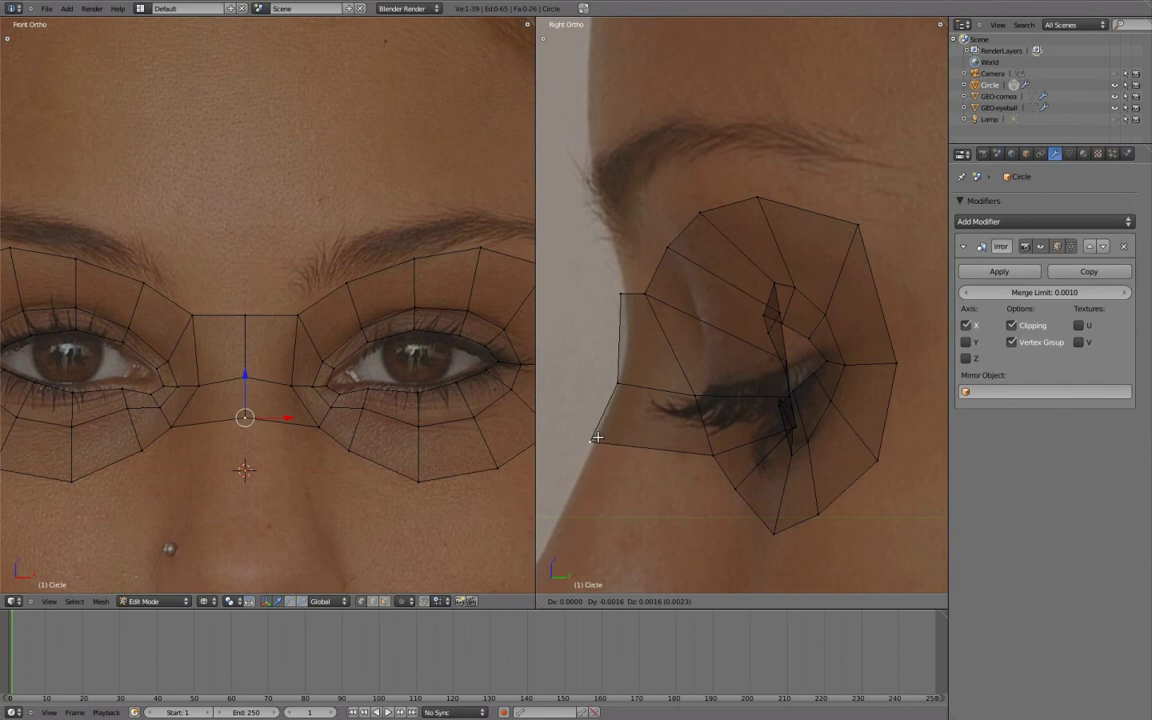
click(527, 463)
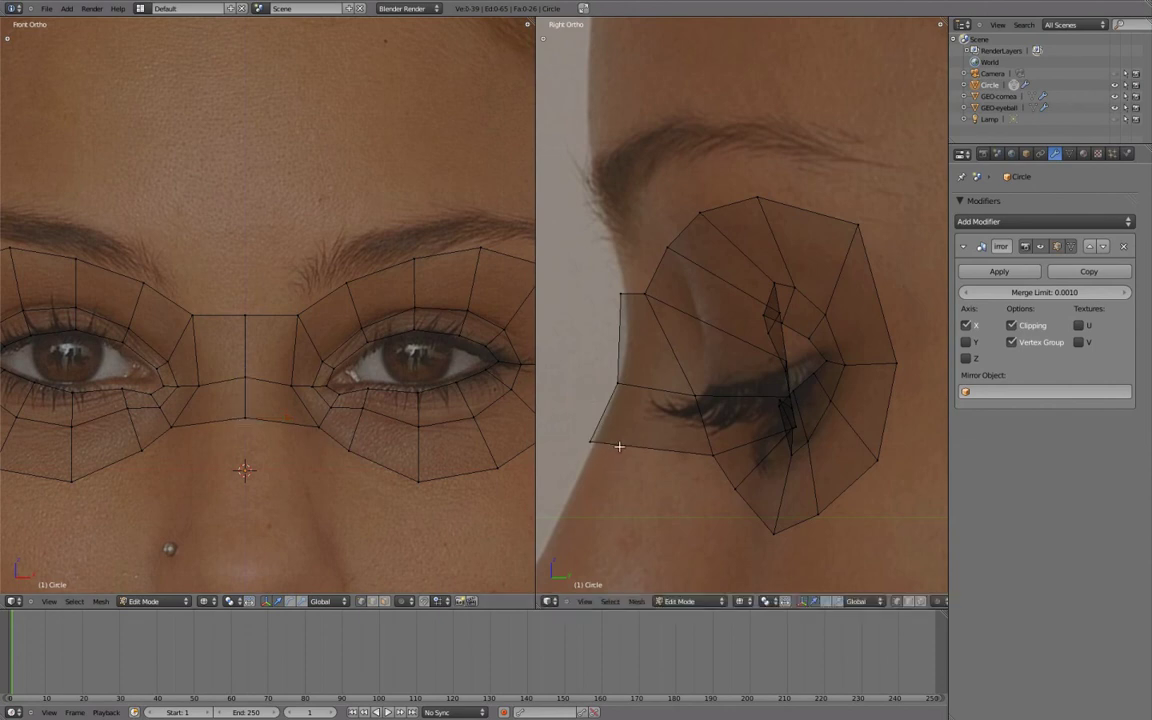
scroll(738, 417, down, 3)
mouse_move(720, 420)
middle_down()
mouse_move(832, 409)
mouse_move(797, 424)
mouse_move(628, 411)
mouse_move(674, 419)
mouse_move(864, 381)
mouse_move(782, 381)
mouse_move(863, 415)
middle_up()
key(z)
key(KP_3)
scroll(864, 411, up, 2)
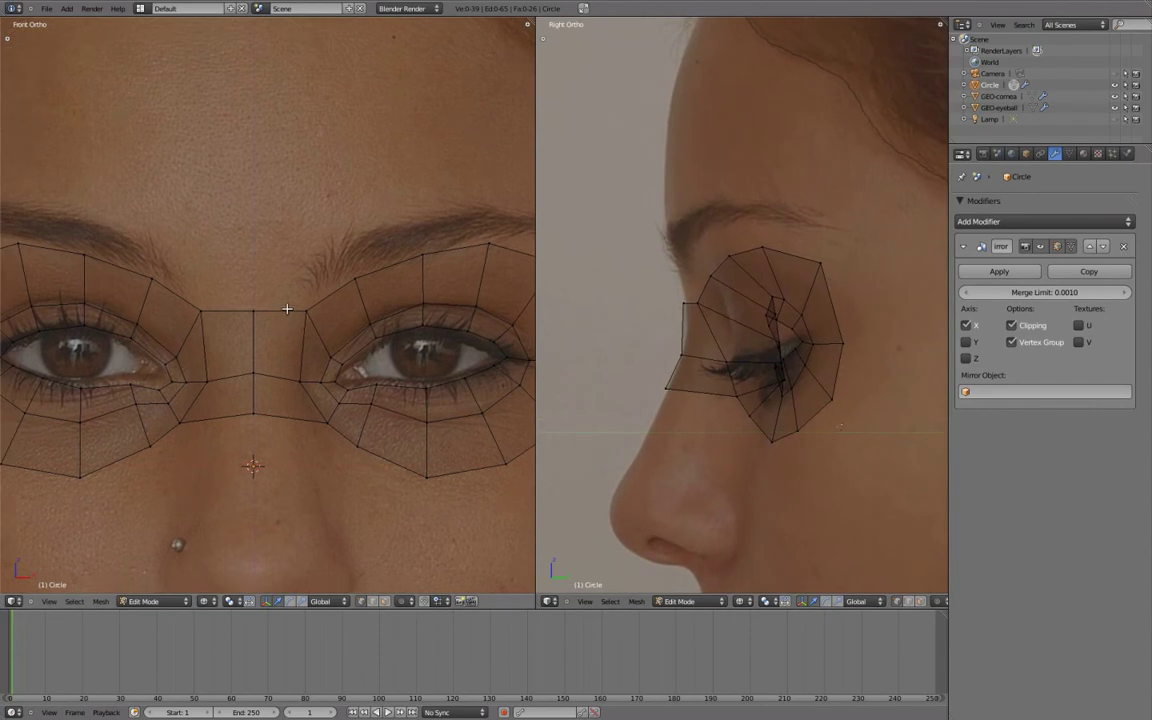
- Select the whole mask, scale it up, then stretch it taller along Z
key(a)
scroll(287, 309, down, 2)
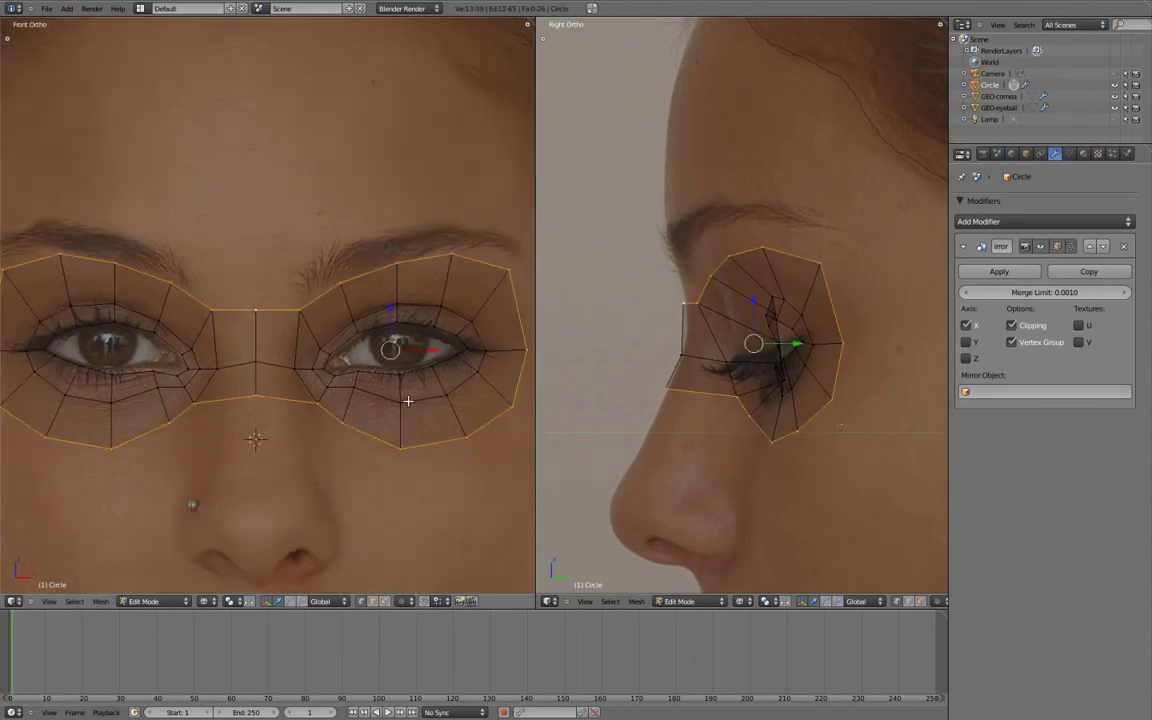
scroll(446, 400, down, 1)
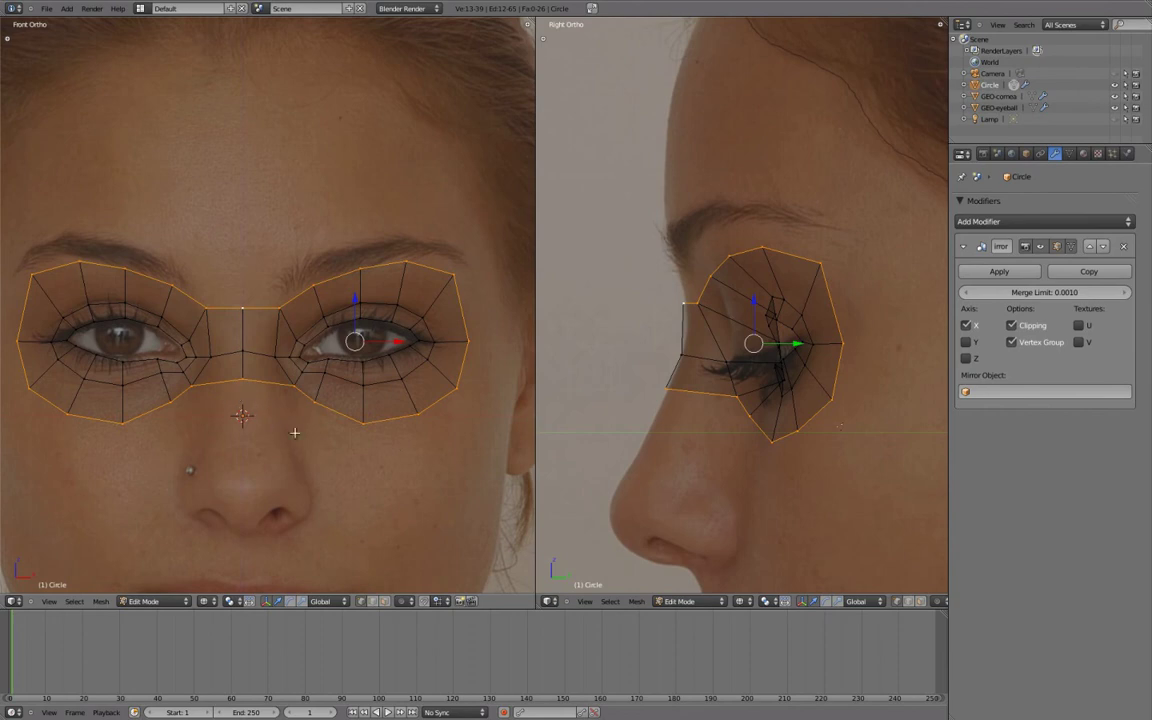
key(g)
key(s)
click(481, 445)
key(s)
key(z)
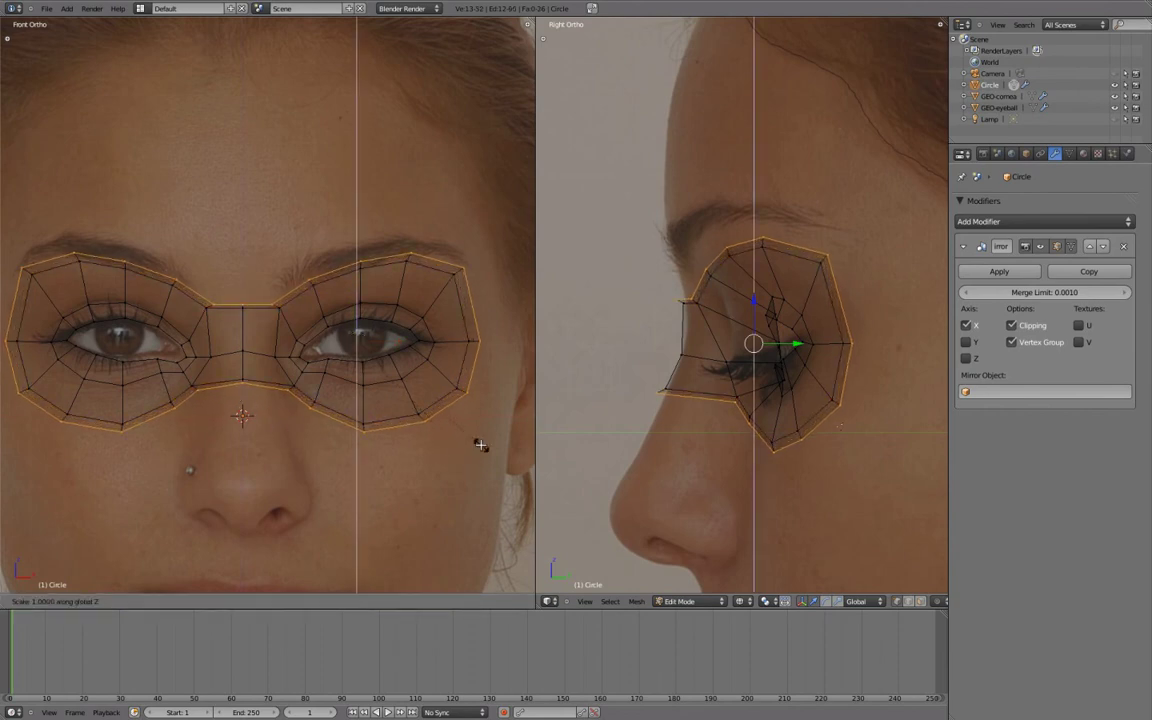
click(497, 478)
- Raise the bridge-top vertex along Z to level the mask's top edge
right_click(270, 297)
key(g)
key(z)
click(274, 226)
click(240, 222)
key(g)
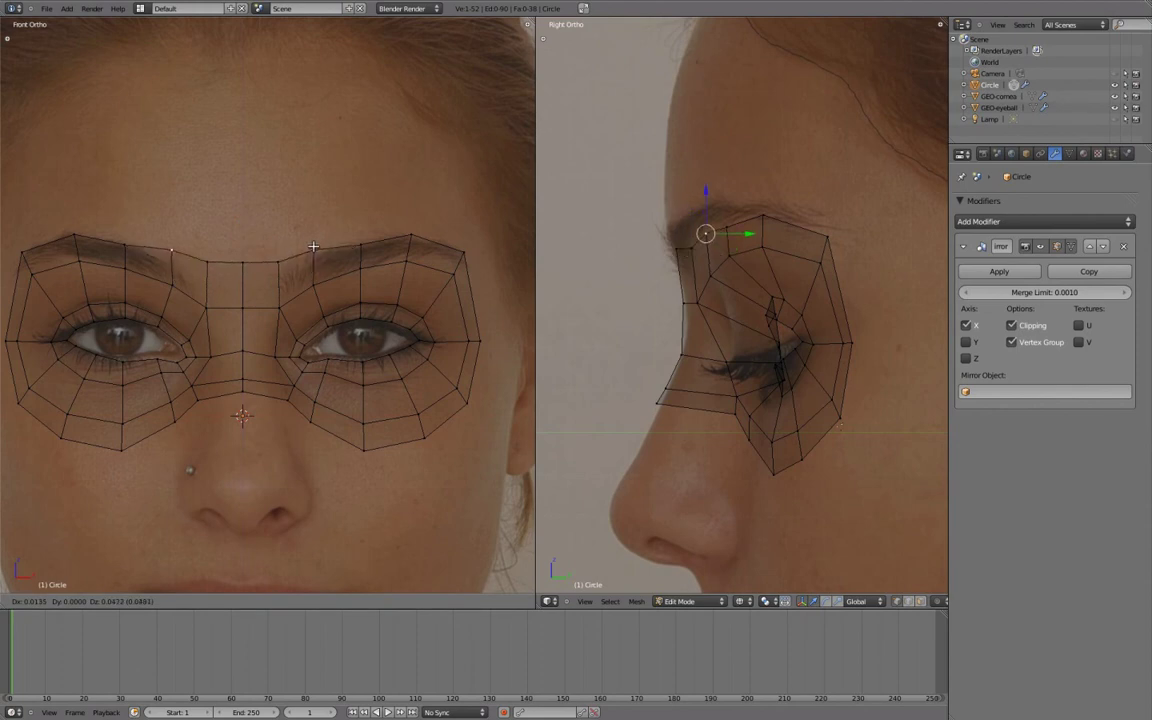
- Lift the top mask vertices along Z onto the brow line, shifting one outward along X
click(313, 246)
key(g)
key(z)
click(362, 193)
key(g)
key(z)
click(410, 188)
right_click(463, 248)
key(g)
key(z)
click(463, 236)
key(g)
key(x)
click(511, 242)
- Fit the outer vertices along the eyebrow and toward the temple and lower cheek
right_click(413, 261)
key(g)
click(416, 260)
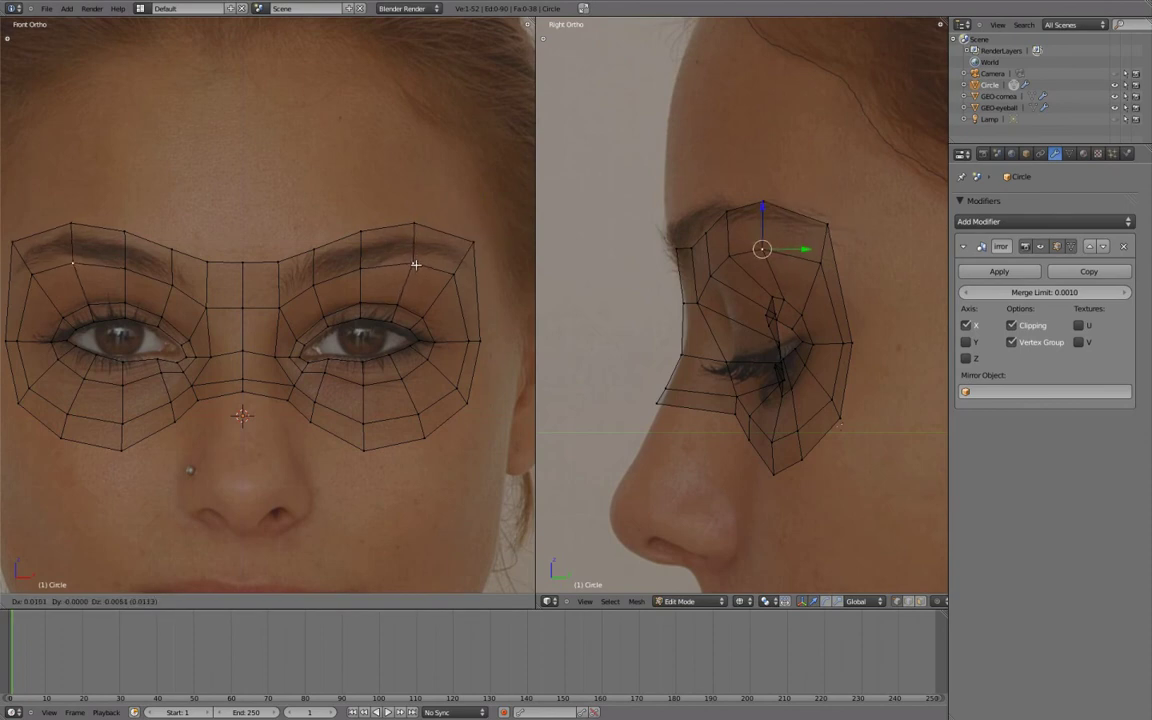
right_click(363, 271)
key(g)
click(367, 272)
right_click(481, 337)
shift+middle_drag(499, 376, 465, 372)
key(g)
key(x)
key(Escape)
right_click(429, 399)
key(g)
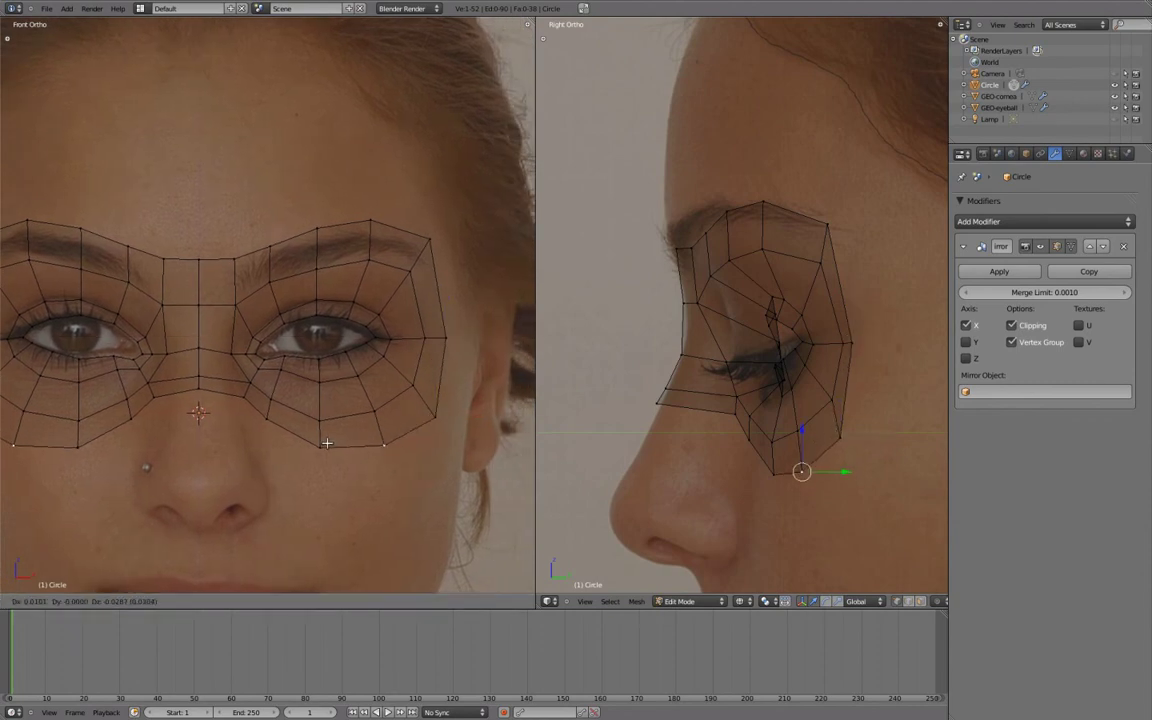
scroll(312, 426, up, 2)
- Set the lower-right vertex, raise a top vertex onto the eyebrow, and recheck the front view
scroll(314, 385, up, 2)
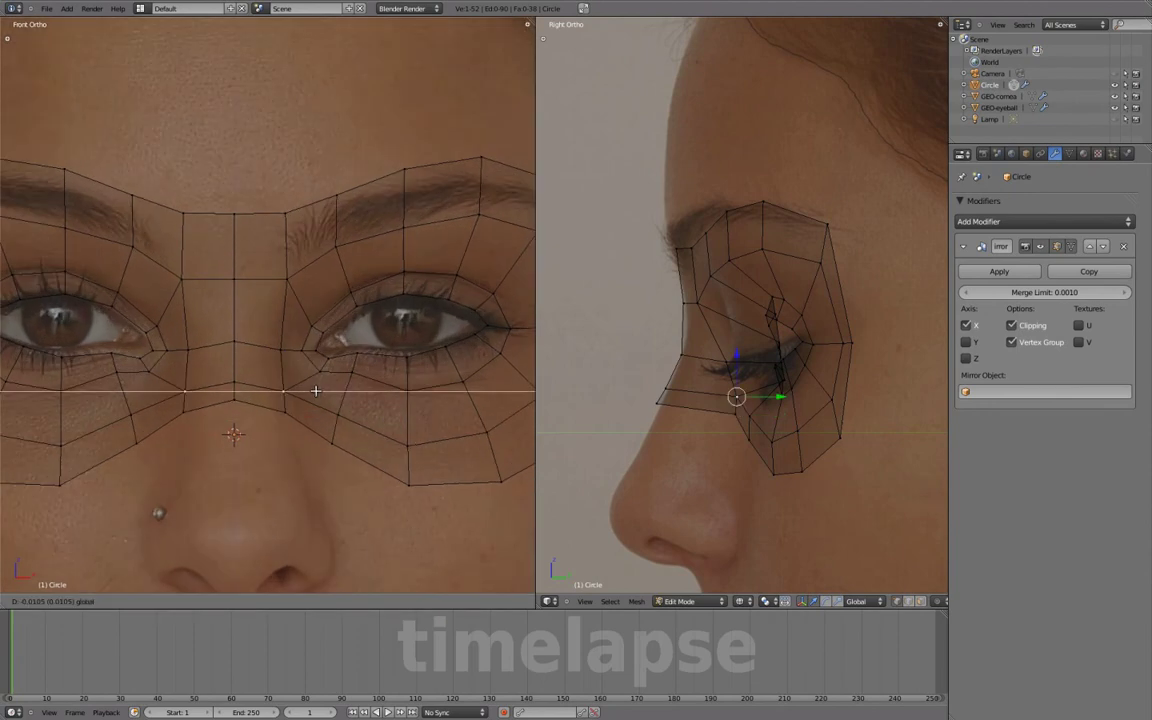
click(315, 413)
key(g)
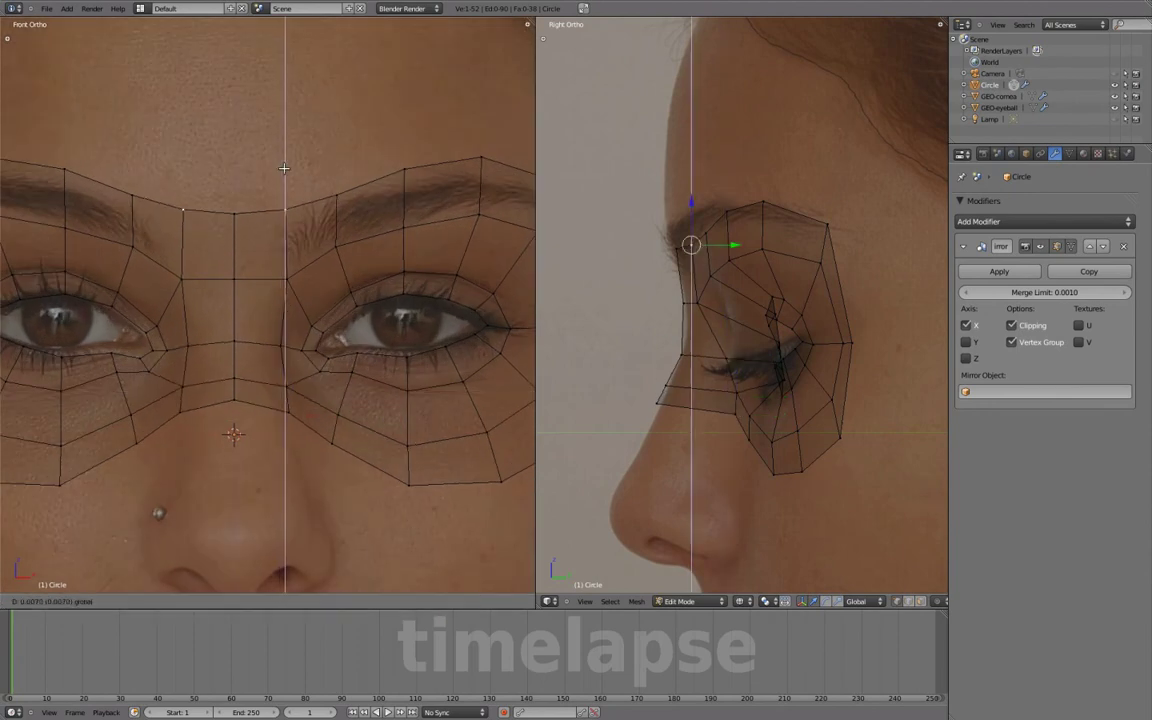
click(405, 172)
scroll(405, 172, down, 3)
right_click(818, 262)
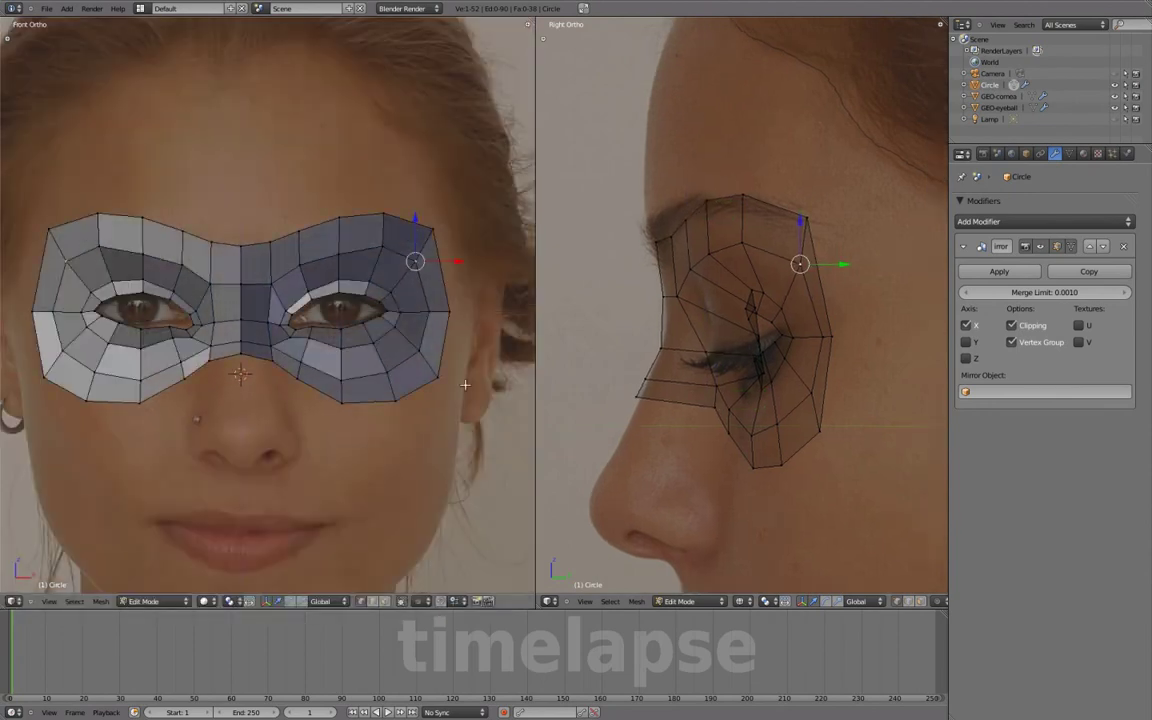
middle_drag(250, 330, 355, 331)
key(KP_1)
- Maximize the profile view and pull the outer eye-ring vertices back toward the temple
key(ctrl+Up)
scroll(463, 257, down, 3)
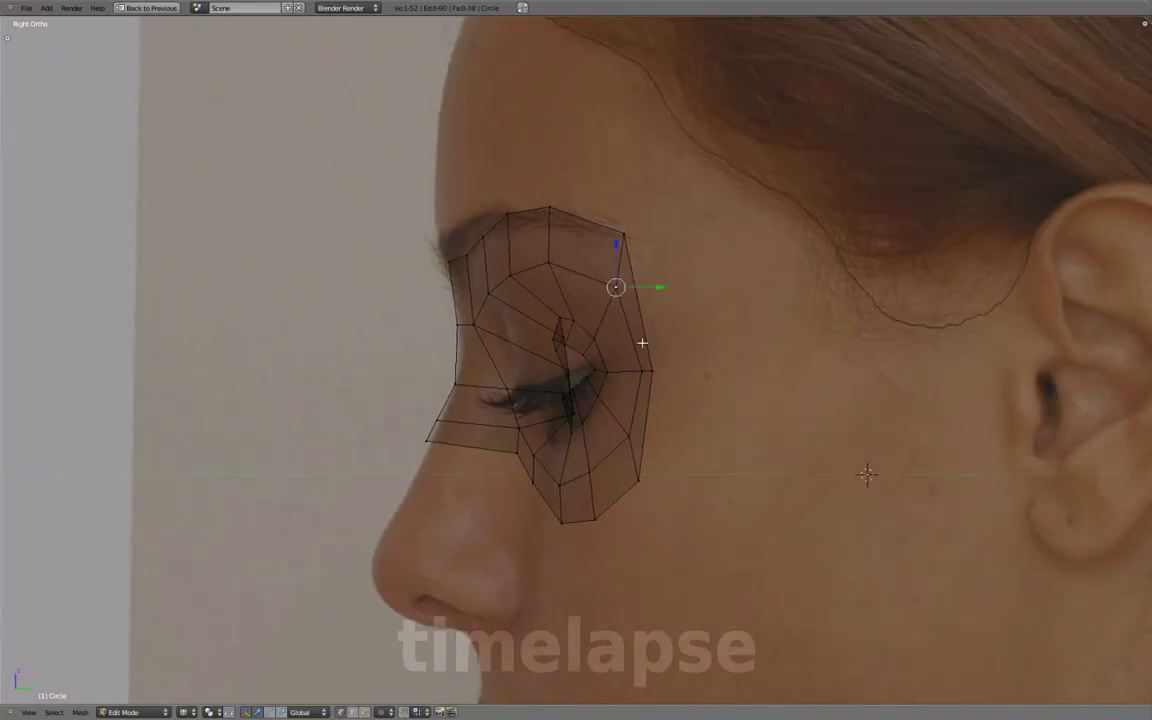
right_click(494, 213)
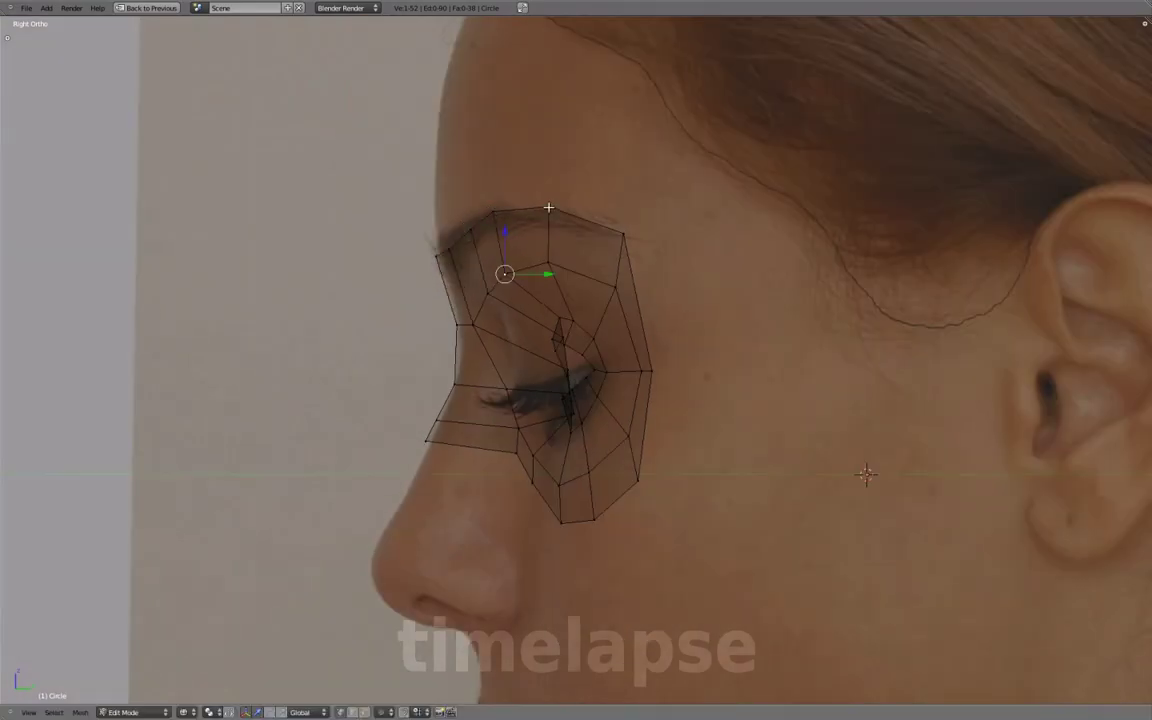
key(g)
click(548, 261)
right_click(624, 236)
key(g)
click(653, 234)
right_click(651, 372)
key(g)
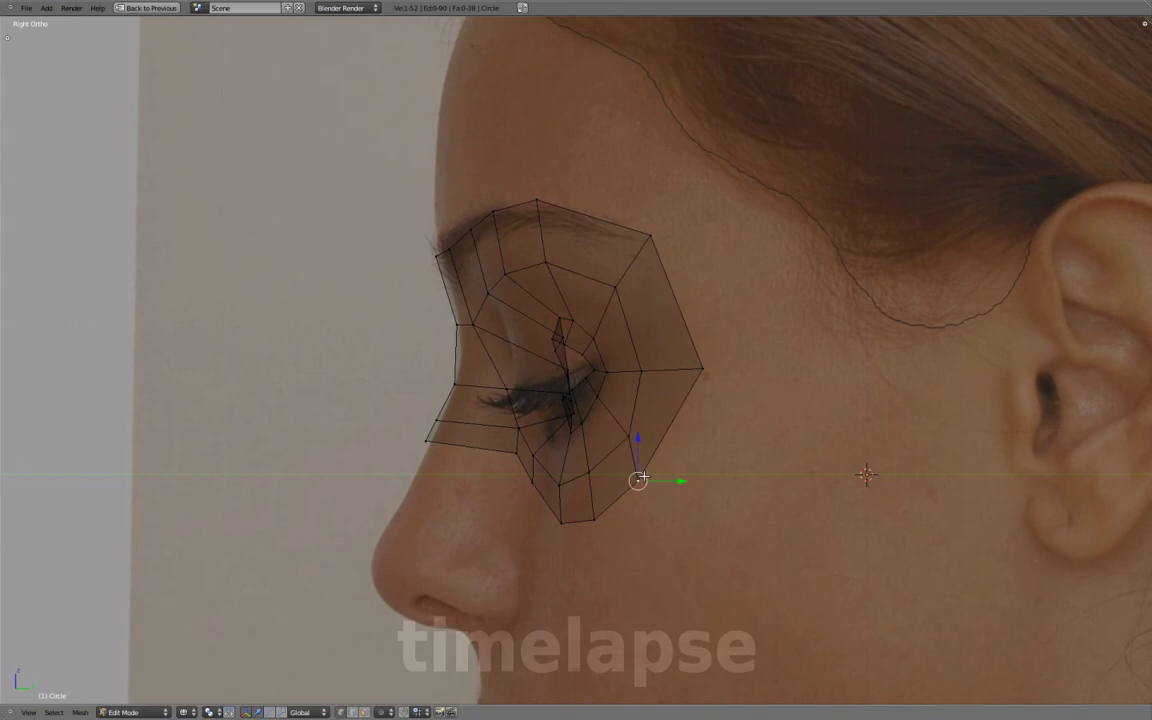
click(701, 496)
right_click(553, 522)
key(g)
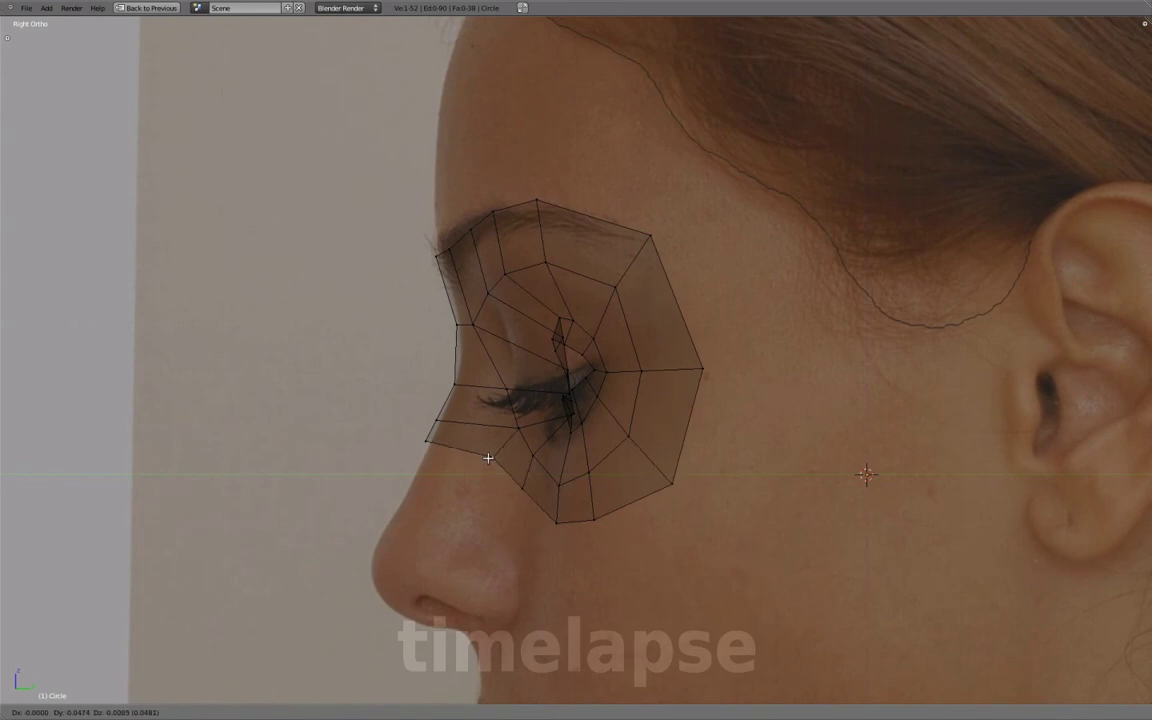
click(695, 526)
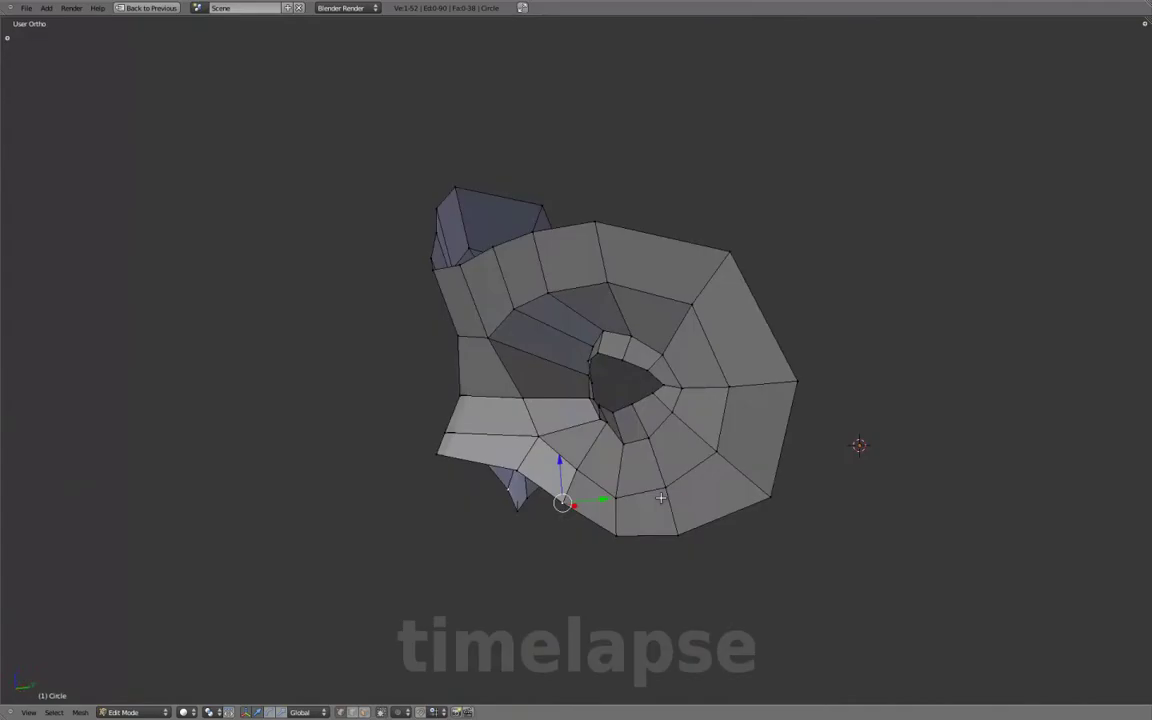
mouse_move(514, 483)
middle_down()
mouse_move(859, 358)
mouse_move(722, 335)
middle_up()
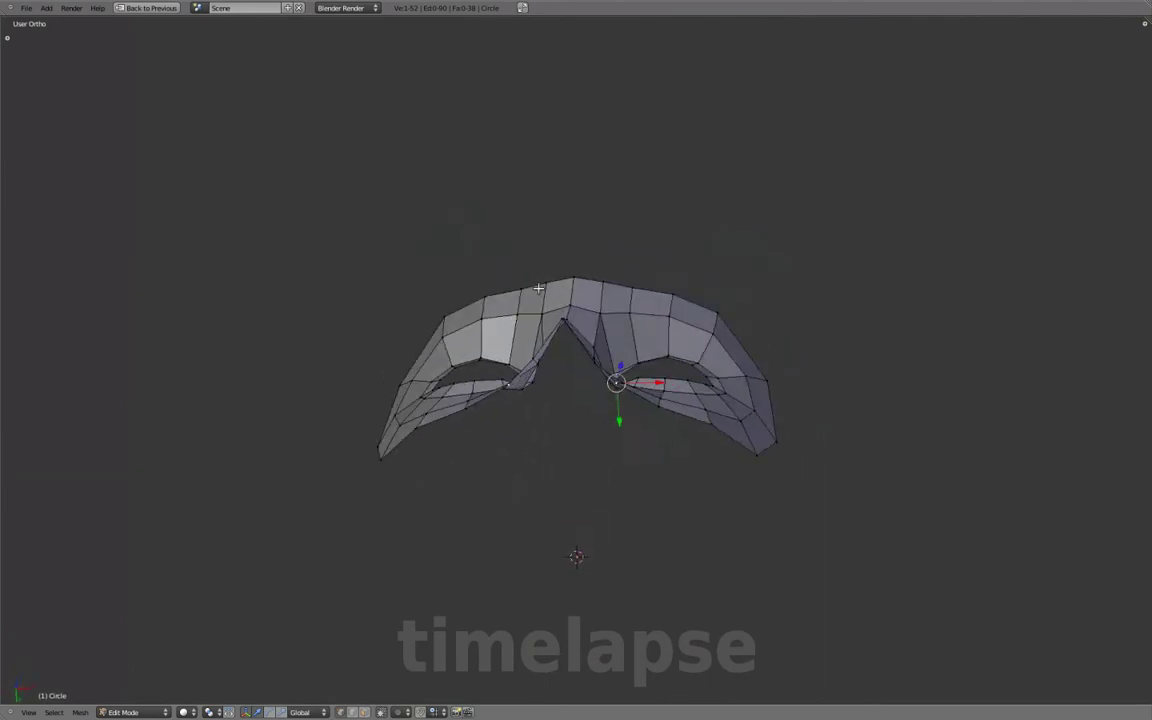
- Nudge the selected vertex vertically, then orbit around the mirrored mask to inspect it
key(g)
key(z)
click(722, 335)
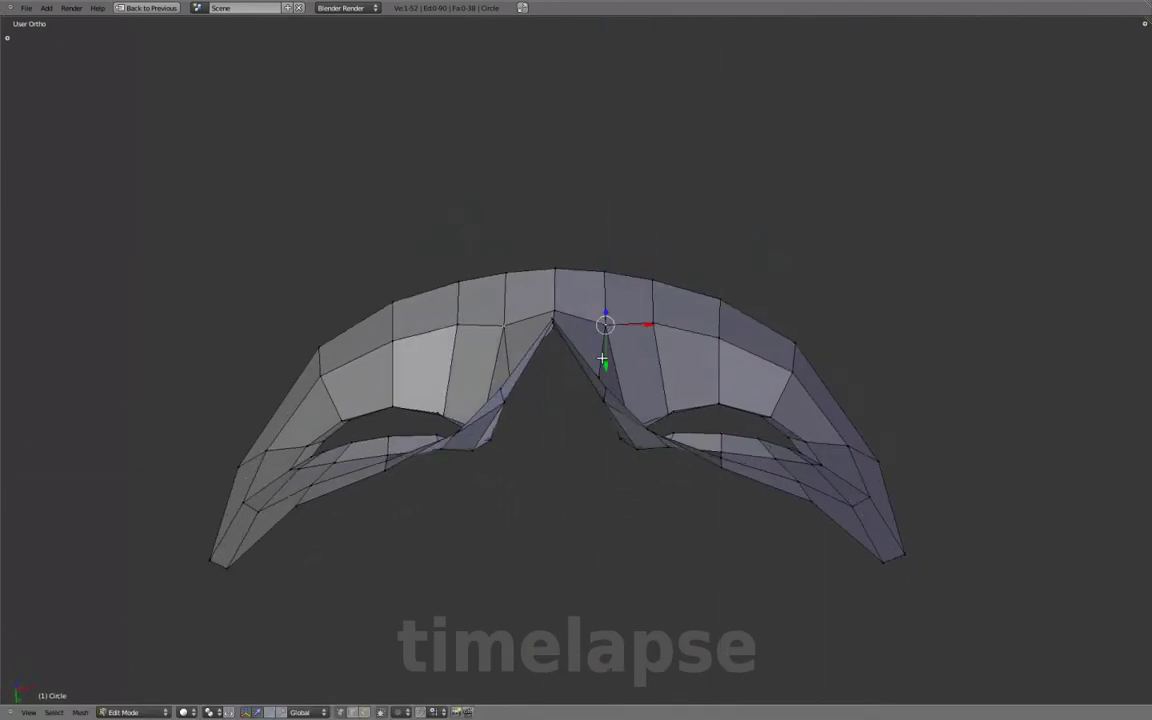
mouse_move(738, 326)
middle_down()
mouse_move(630, 373)
mouse_move(599, 460)
mouse_move(482, 286)
mouse_move(540, 330)
middle_up()
scroll(540, 330, up, 2)
key(Tab)
middle_drag(558, 375, 510, 422)
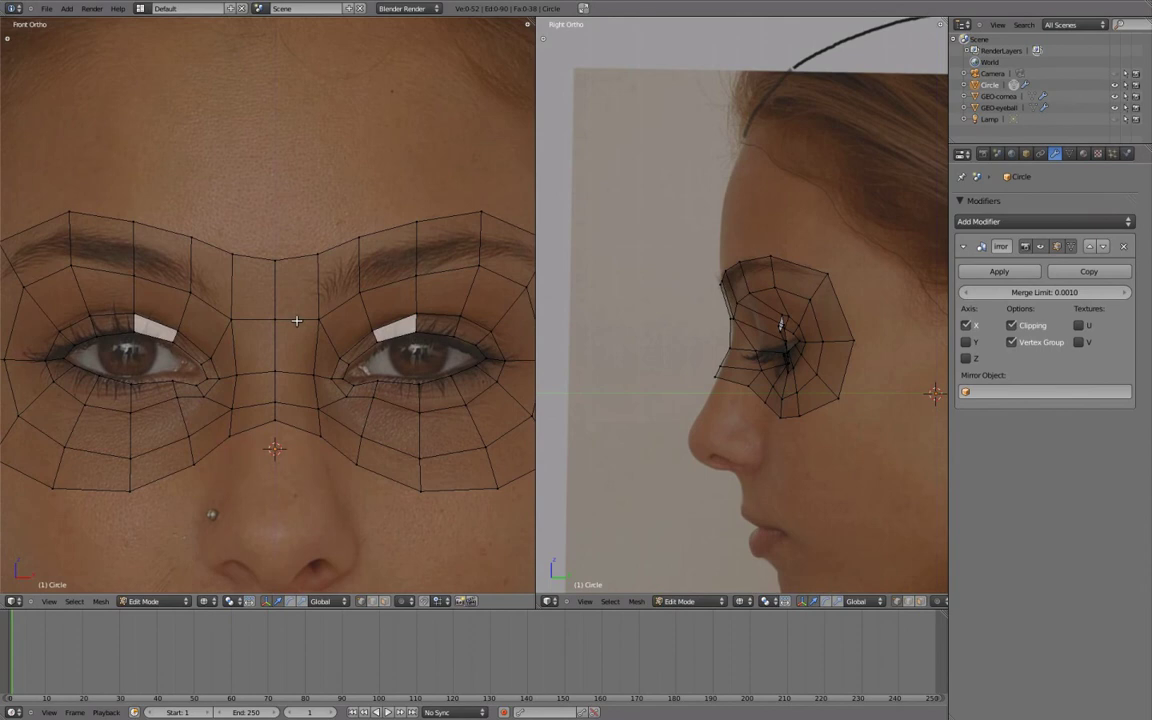
- Add an edge loop across the nose bridge and orbit to inspect it
key(ctrl+r)
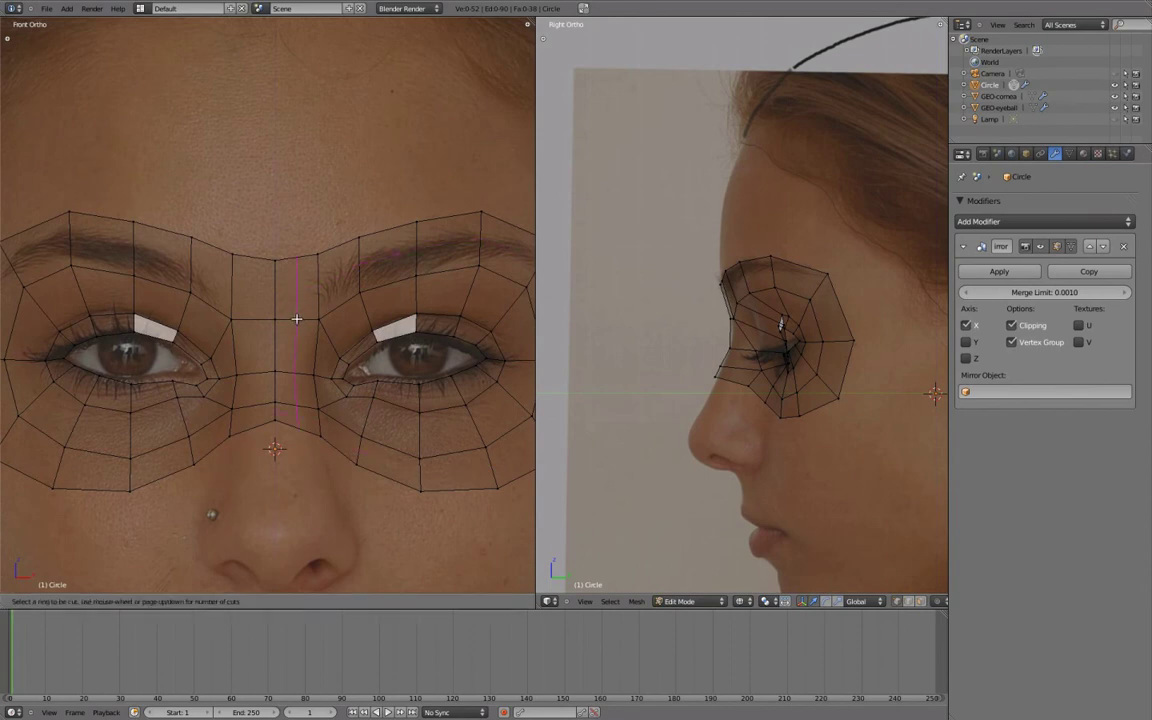
click(299, 314)
right_click(327, 349)
middle_drag(327, 349, 283, 368)
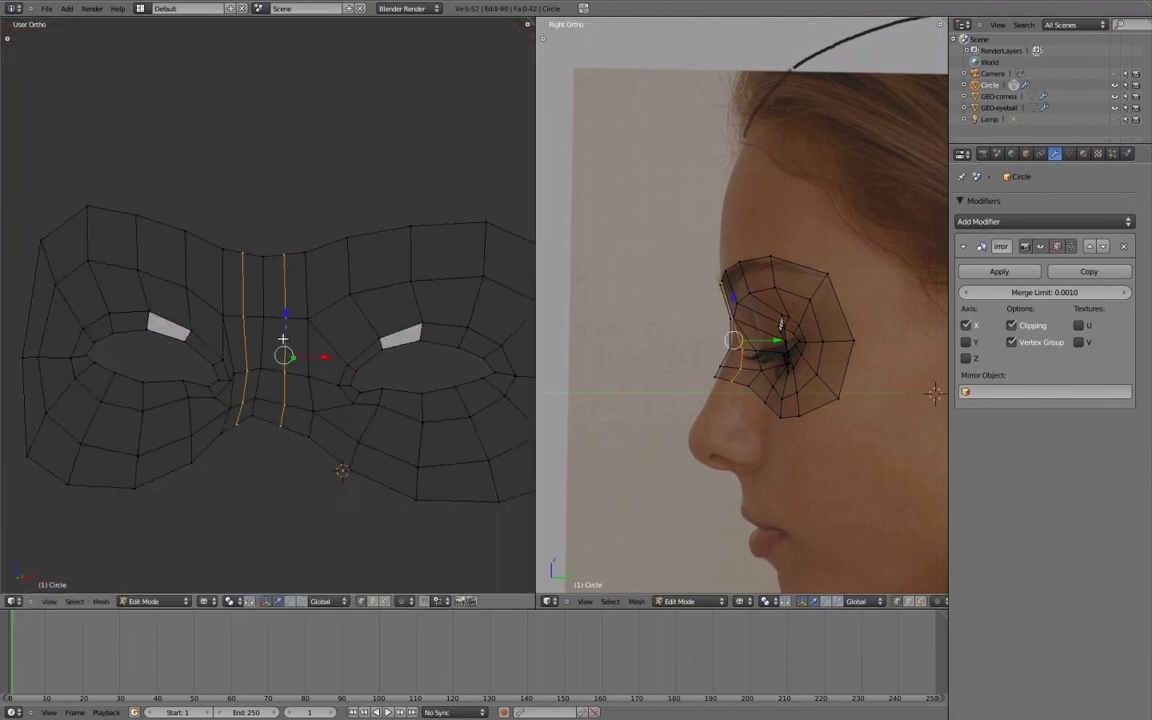
scroll(752, 346, up, 3)
scroll(752, 346, up, 1)
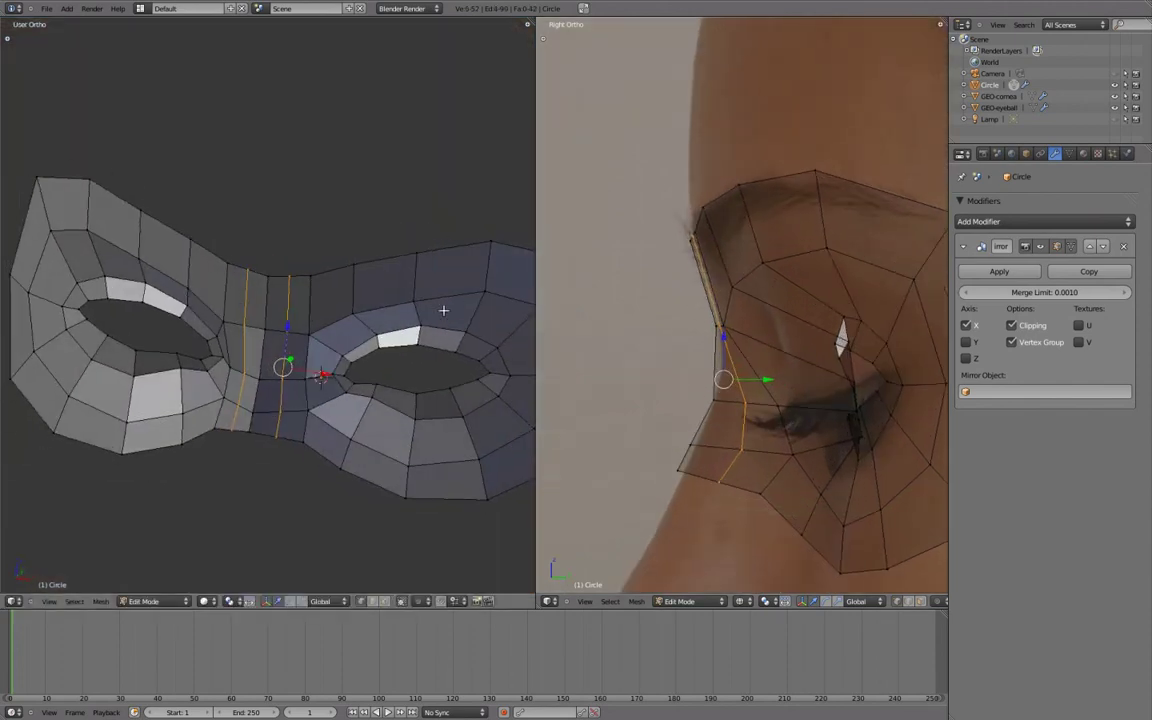
mouse_move(430, 300)
middle_down()
mouse_move(280, 227)
mouse_move(193, 265)
middle_up()
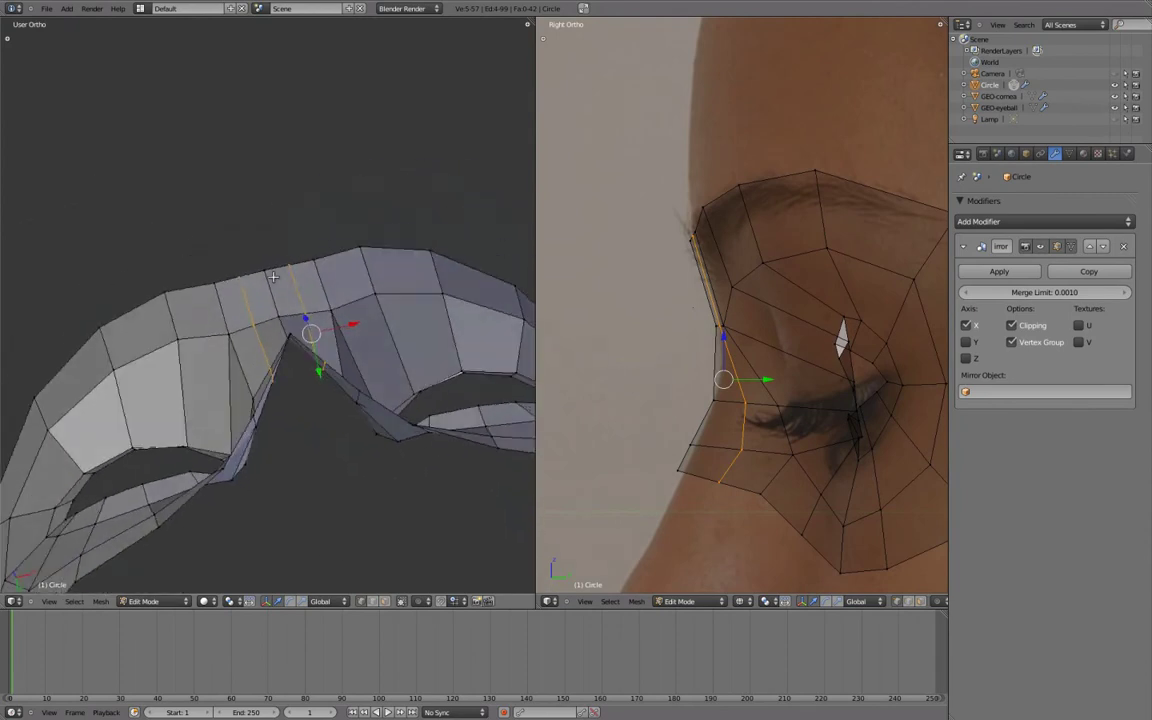
right_click(290, 265)
mouse_move(290, 265)
middle_down()
mouse_move(240, 299)
mouse_move(240, 317)
middle_up()
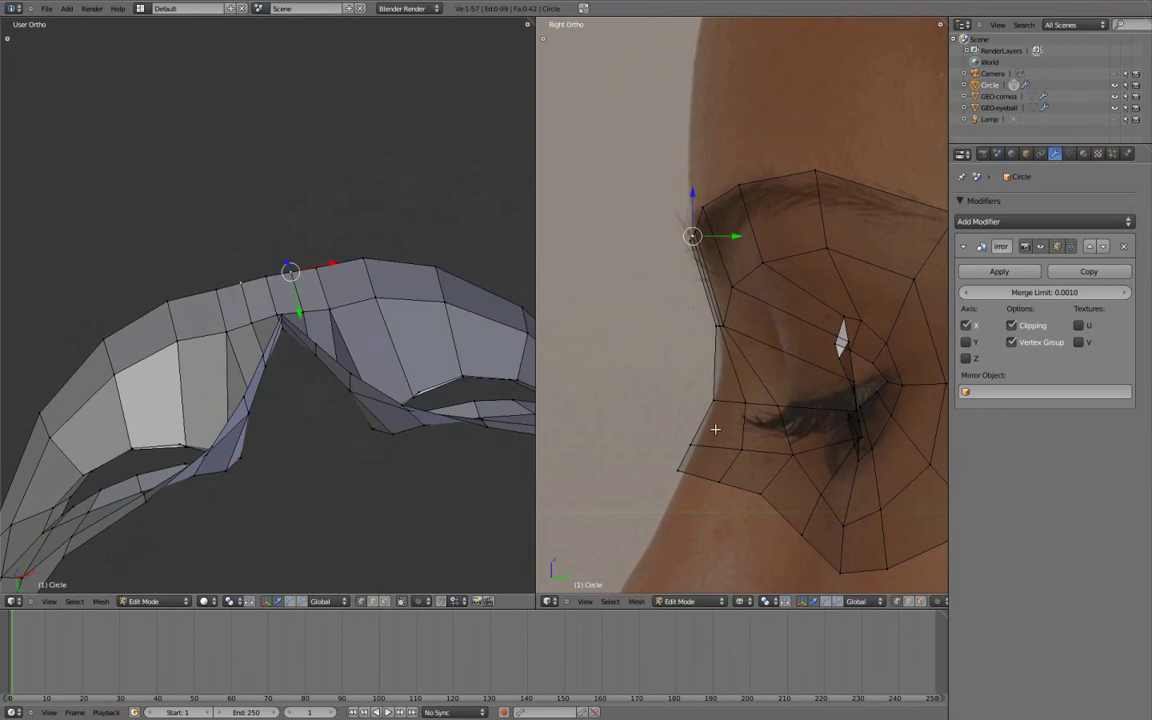
- Push the new loop's top vertex and lower eye-corner vertices along Y to fit the profile
shift+middle_drag(607, 506, 603, 514)
key(g)
key(y)
click(730, 243)
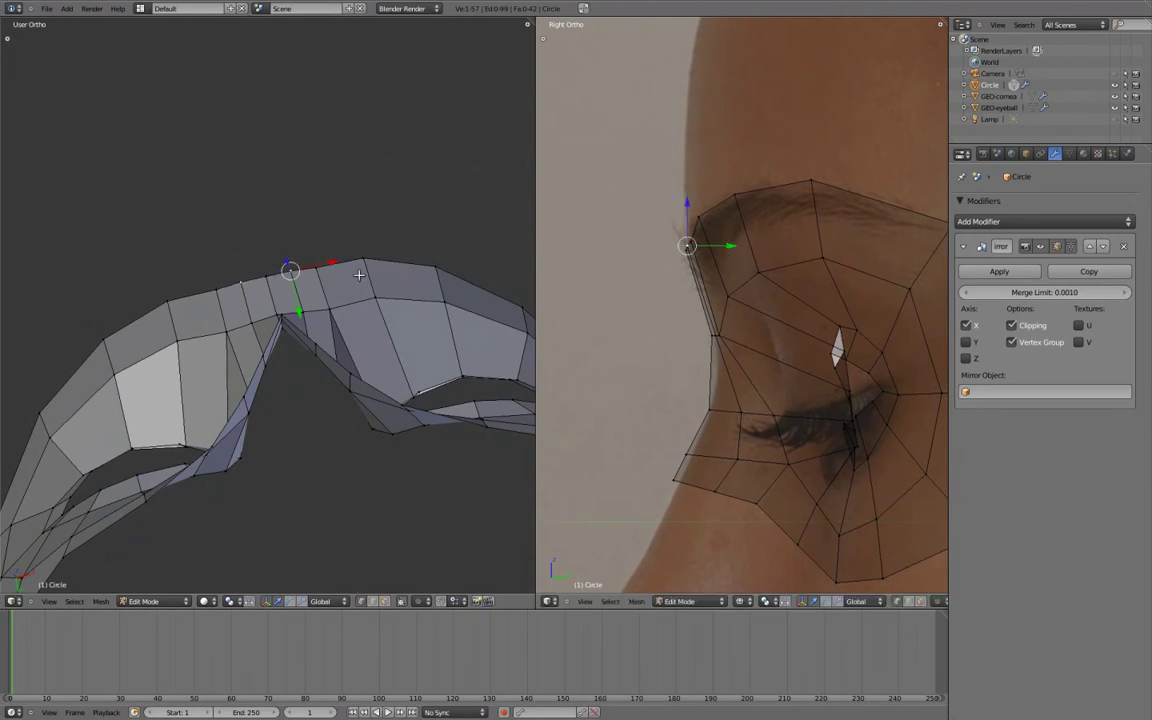
middle_drag(300, 300, 300, 360)
right_click(727, 411)
key(g)
key(y)
click(767, 411)
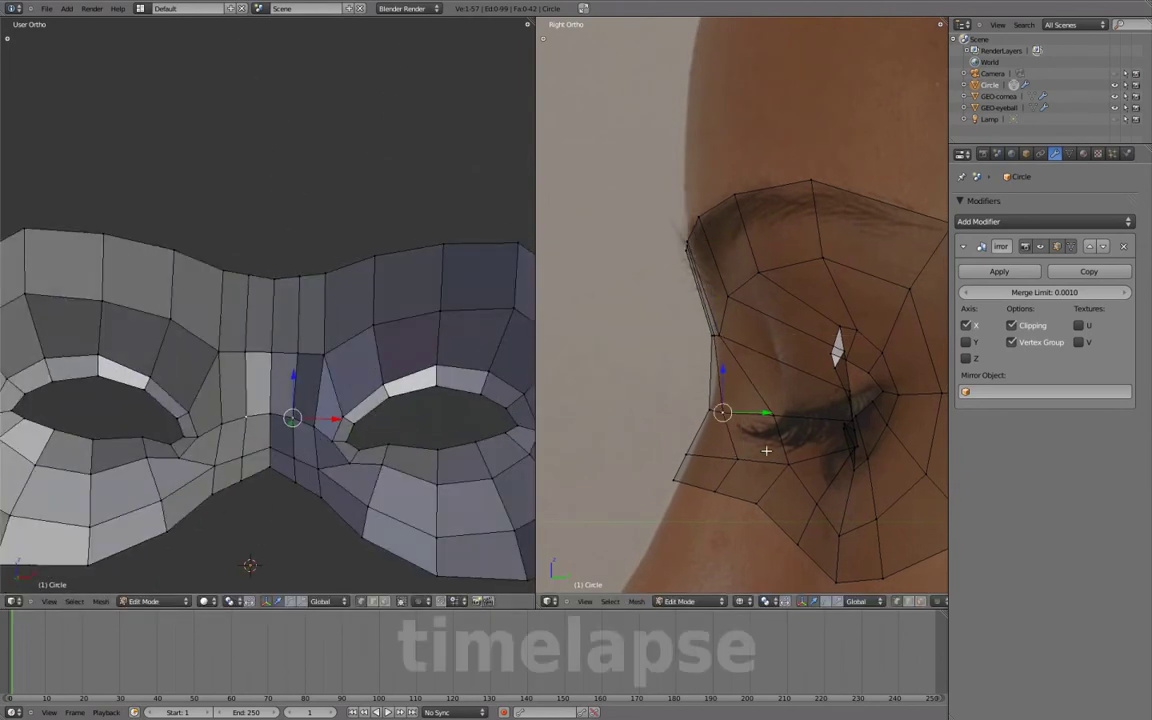
right_click(745, 488)
key(g)
key(y)
click(689, 488)
right_click(706, 459)
- Show the mask in solid shading in a maximized view, orbited to reveal its curvature
key(KP_1)
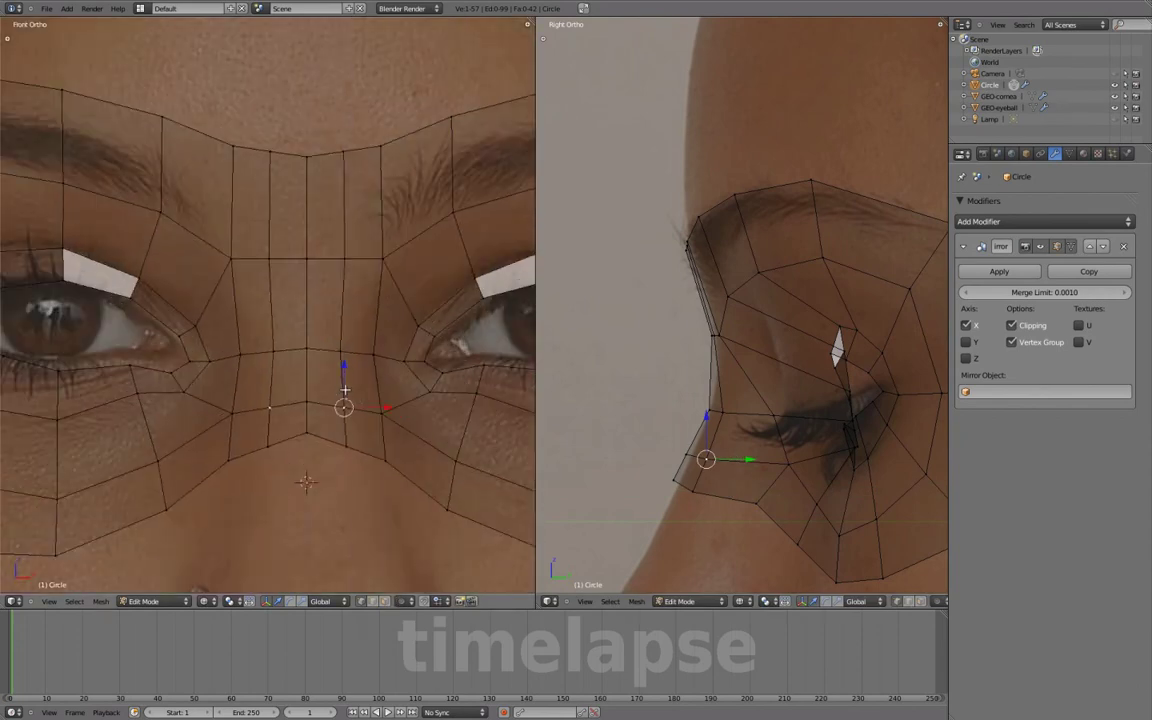
right_click(352, 365)
right_click(322, 214)
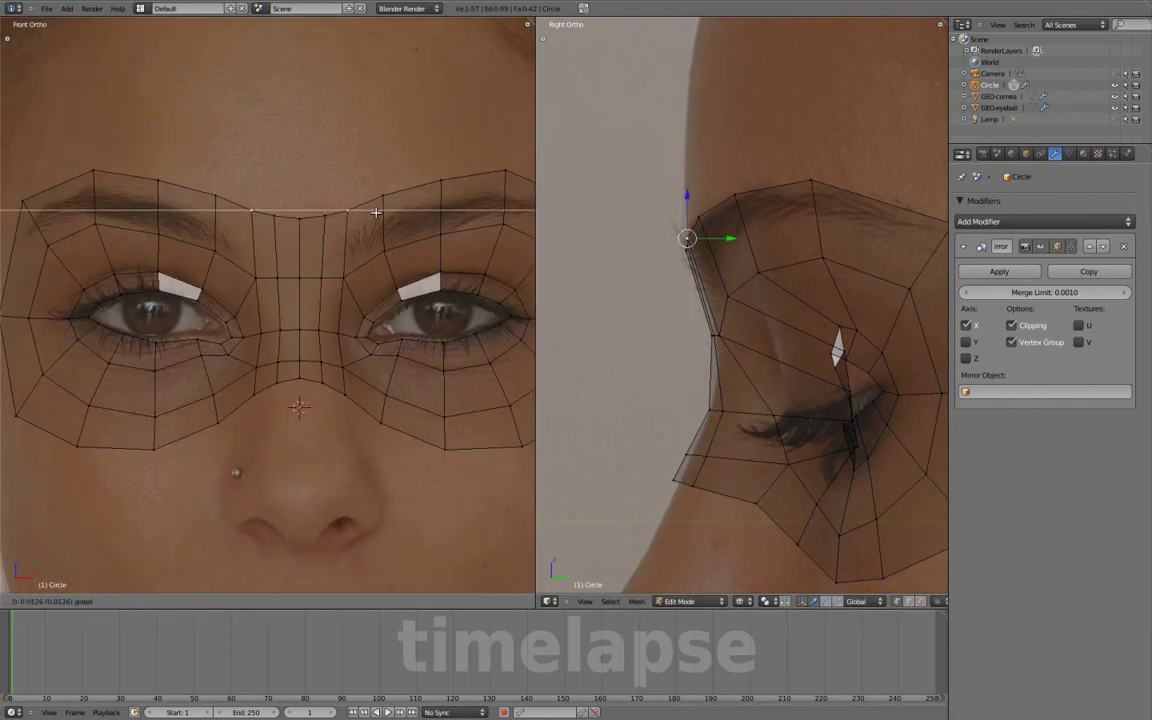
key(z)
key(ctrl+Up)
mouse_move(470, 390)
middle_down()
mouse_move(513, 390)
mouse_move(540, 300)
middle_up()
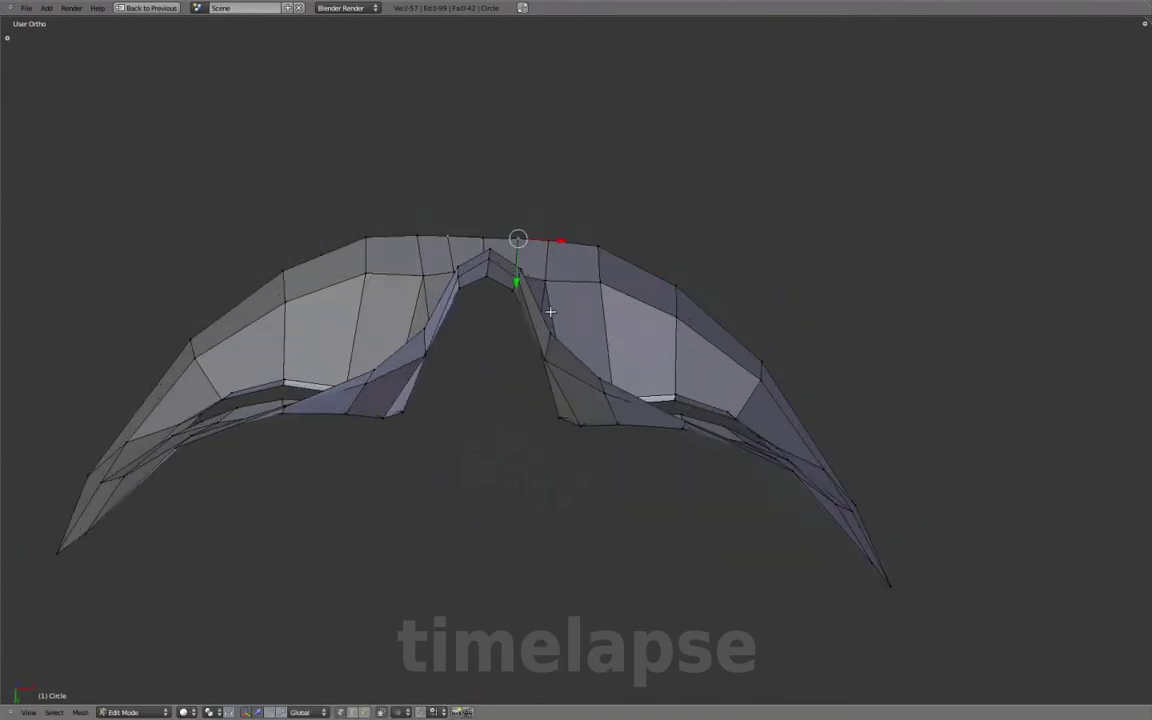
- Show the mesh in wireframe in the front view, maximized over the face reference
key(KP_1)
key(z)
key(ctrl+Up)
key(ctrl+Up)
shift+middle_drag(740, 410, 707, 379)
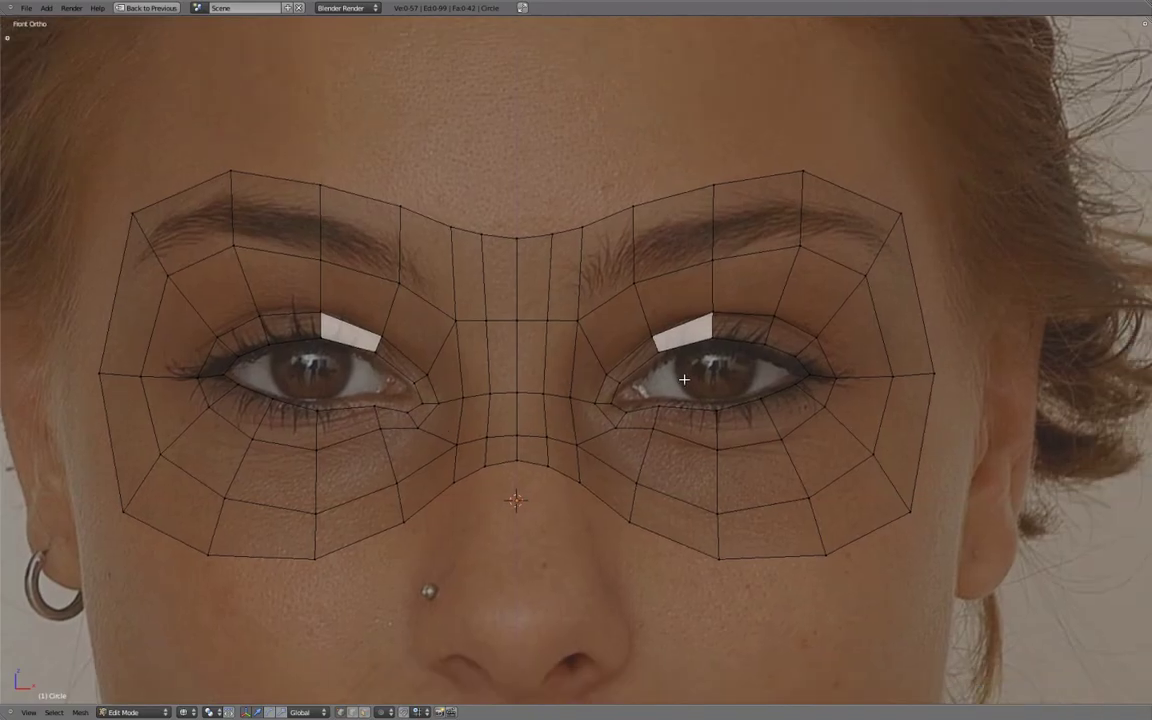
- Select the vertical edge loops through both eyes and the horizontal loop through the eye corners
alt+click(717, 293)
shift+middle_drag(727, 468, 787, 496)
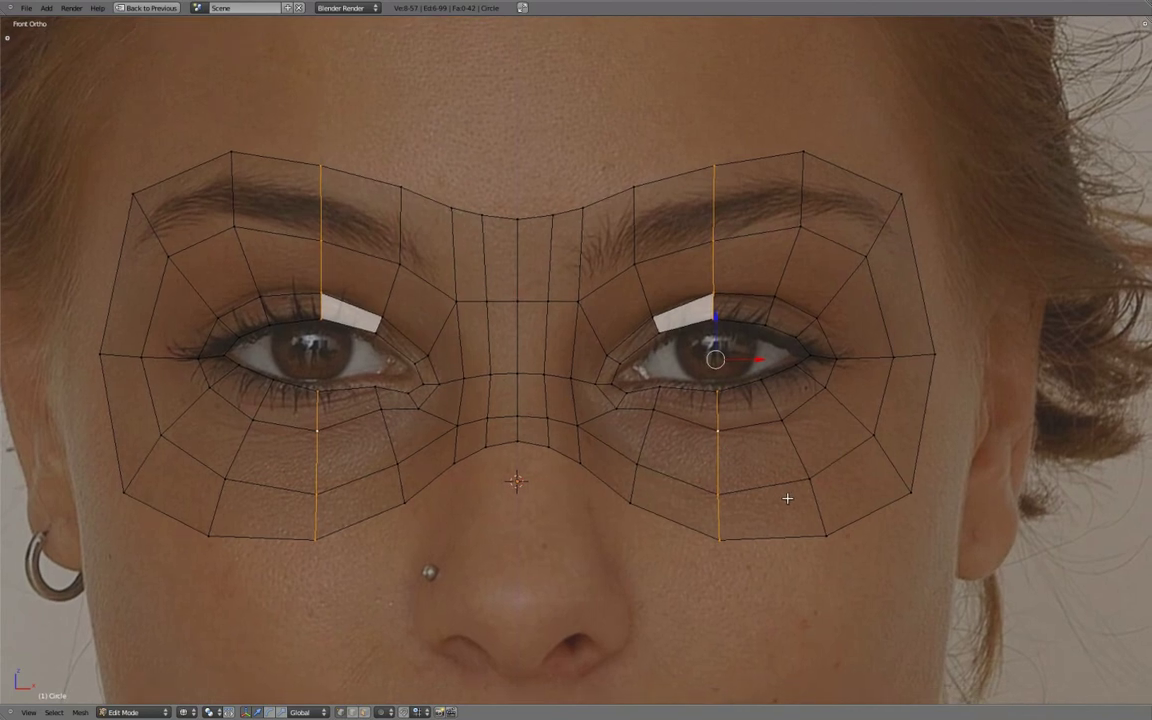
scroll(712, 503, up, 2)
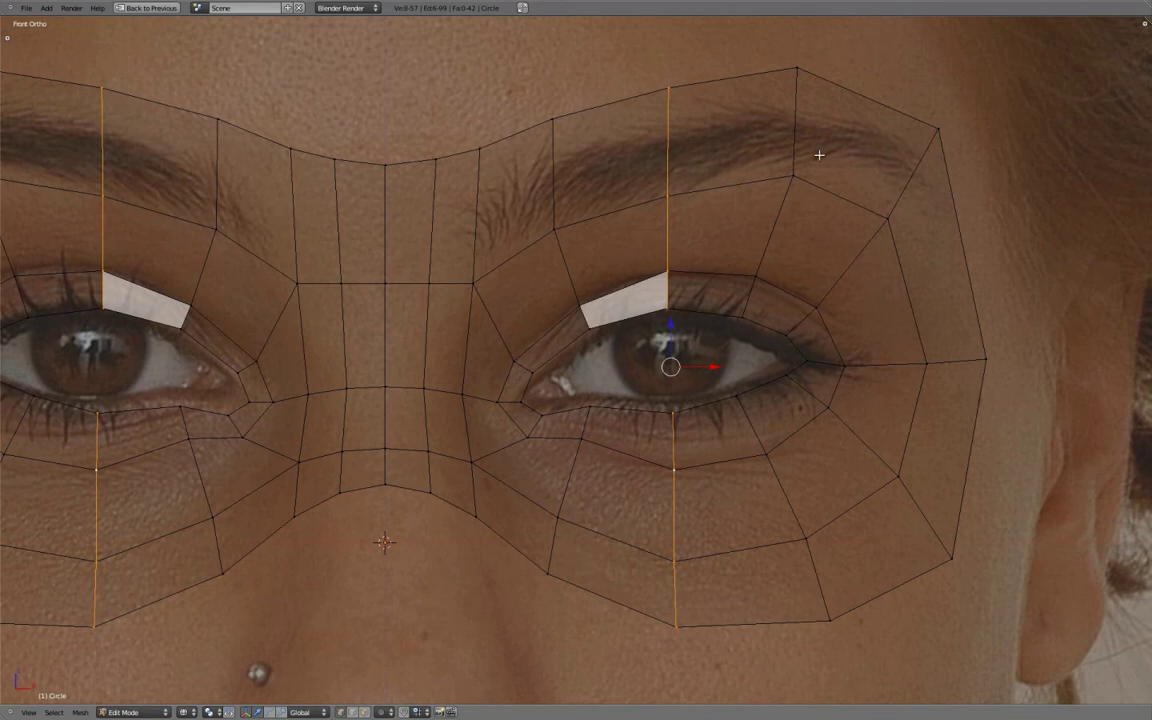
shift+middle_drag(855, 175, 861, 178)
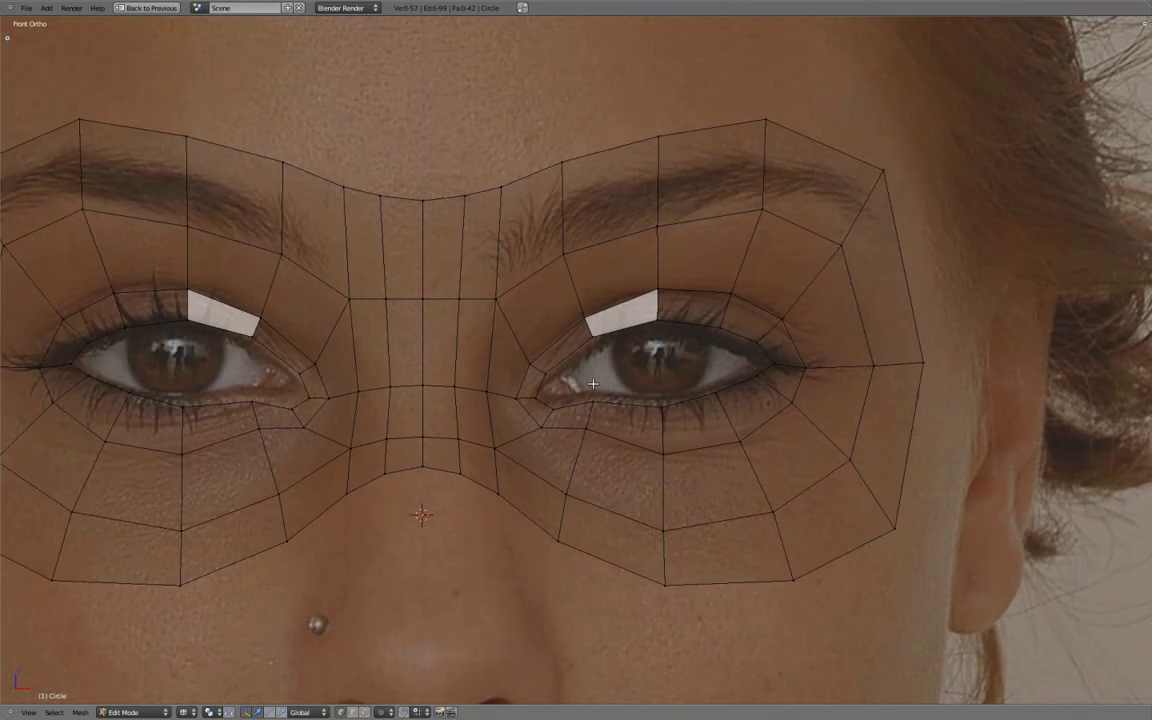
alt+click(500, 393)
key(KP_Decimal)
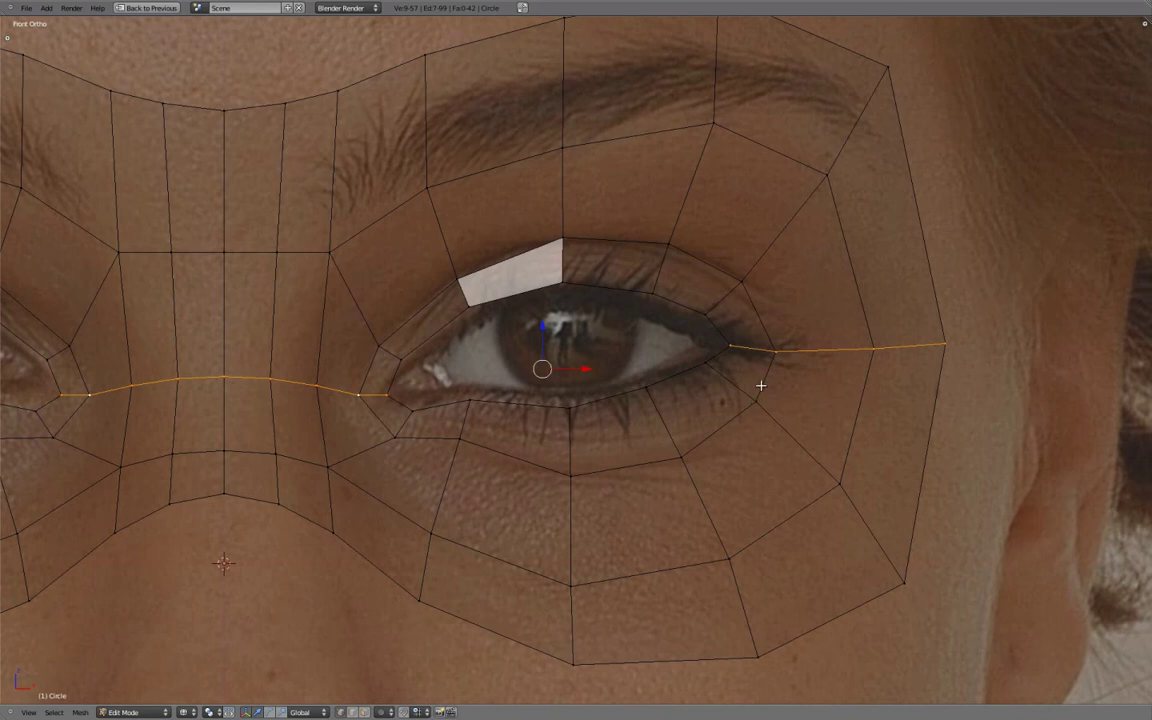
- Select the face loops around the outer and inner eye corners, then clear the selection
alt+shift+click(756, 284)
scroll(760, 330, up, 1)
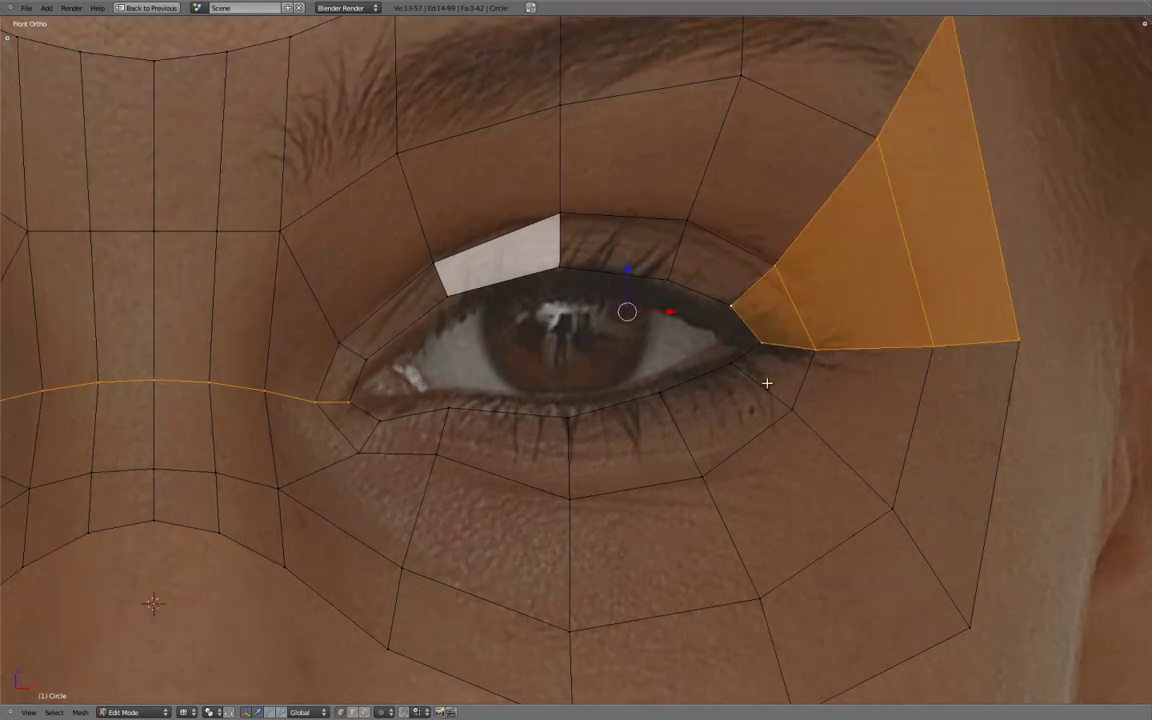
alt+shift+click(383, 371)
scroll(357, 393, down, 1)
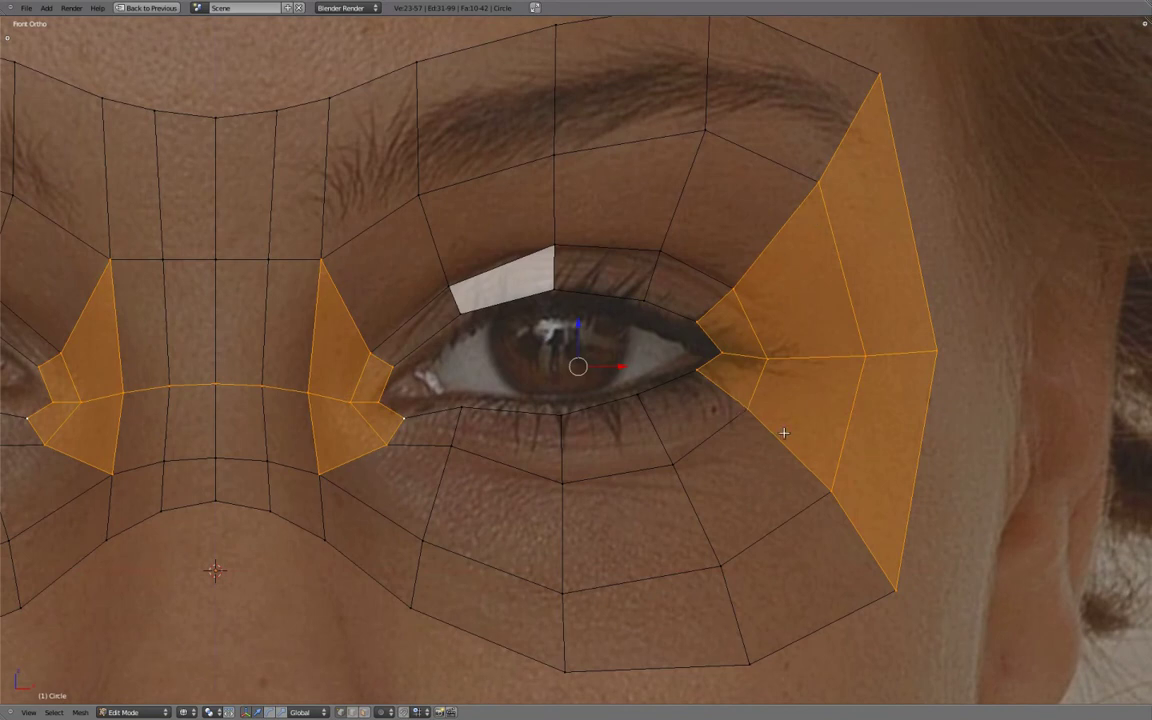
key(a)
- Select the loops above and below the eye, keep only the eyelid rim edges, and view at an angle
shift+middle_drag(868, 473, 910, 429)
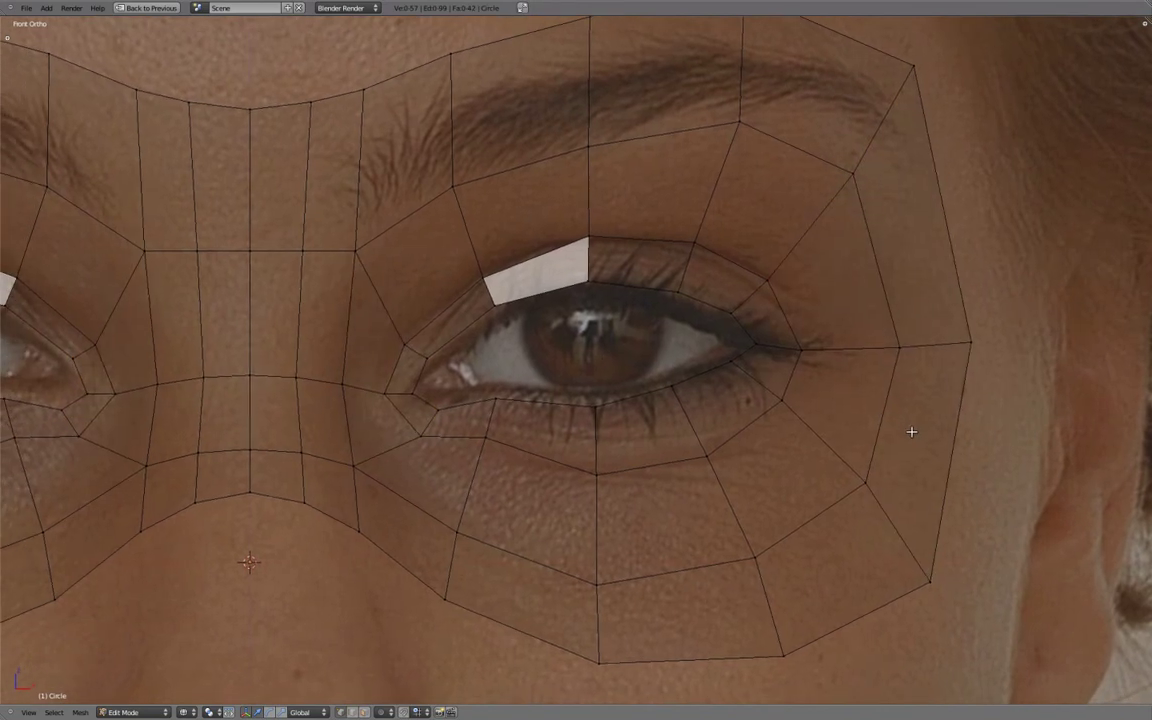
alt+click(677, 286)
scroll(665, 255, up, 1)
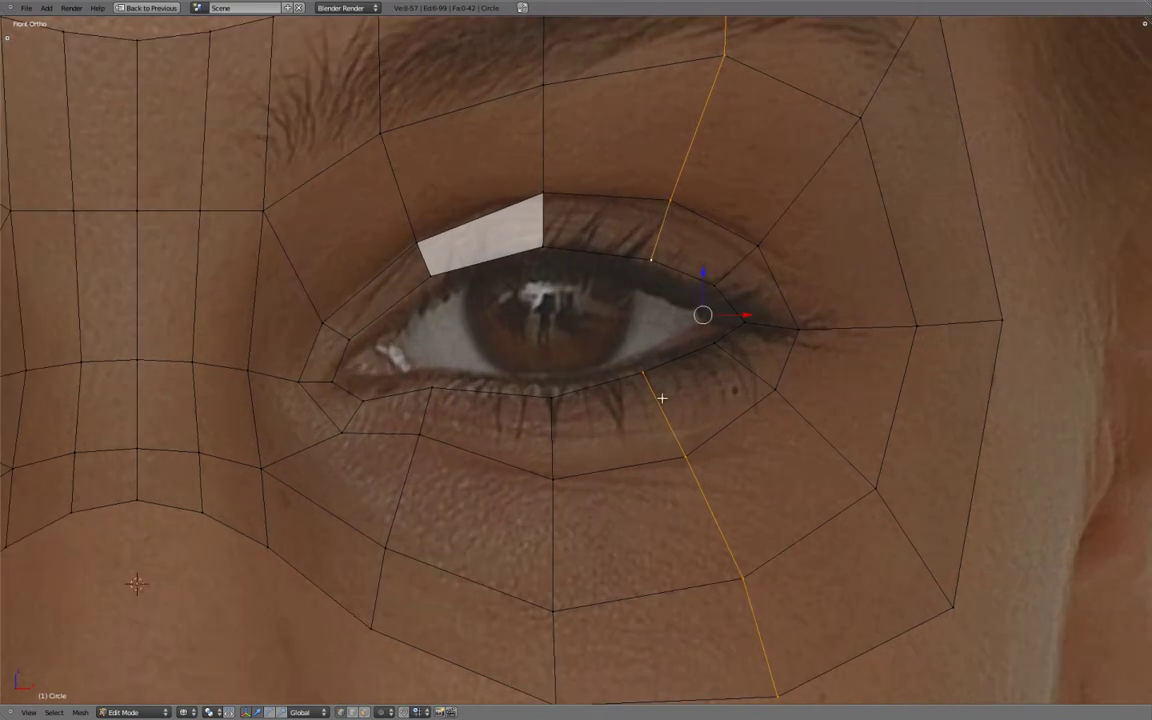
alt+shift+click(541, 222)
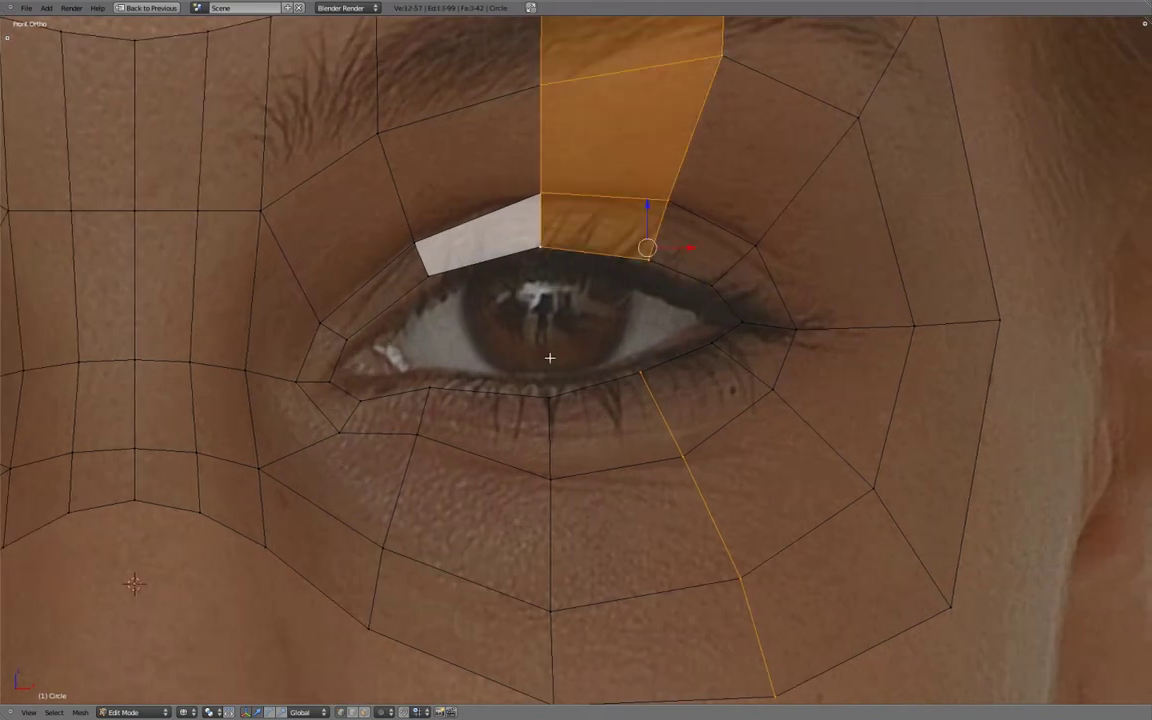
alt+shift+click(401, 211)
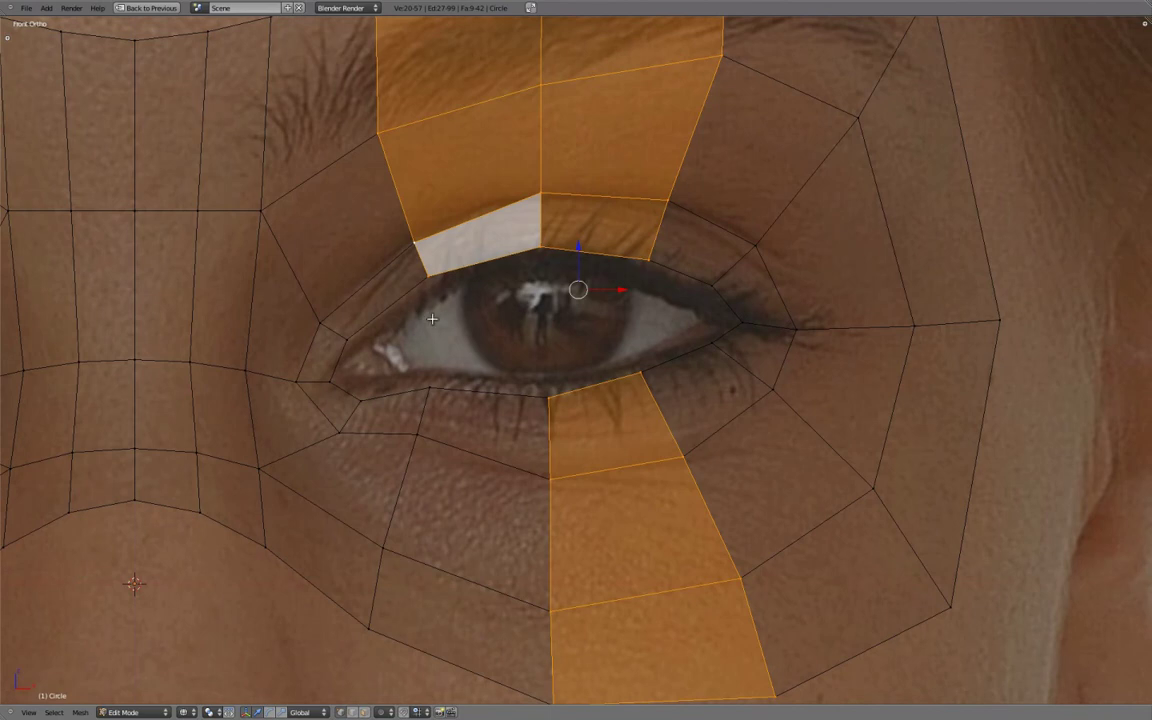
alt+shift+click(490, 273)
ctrl+scroll(498, 258, up, 1)
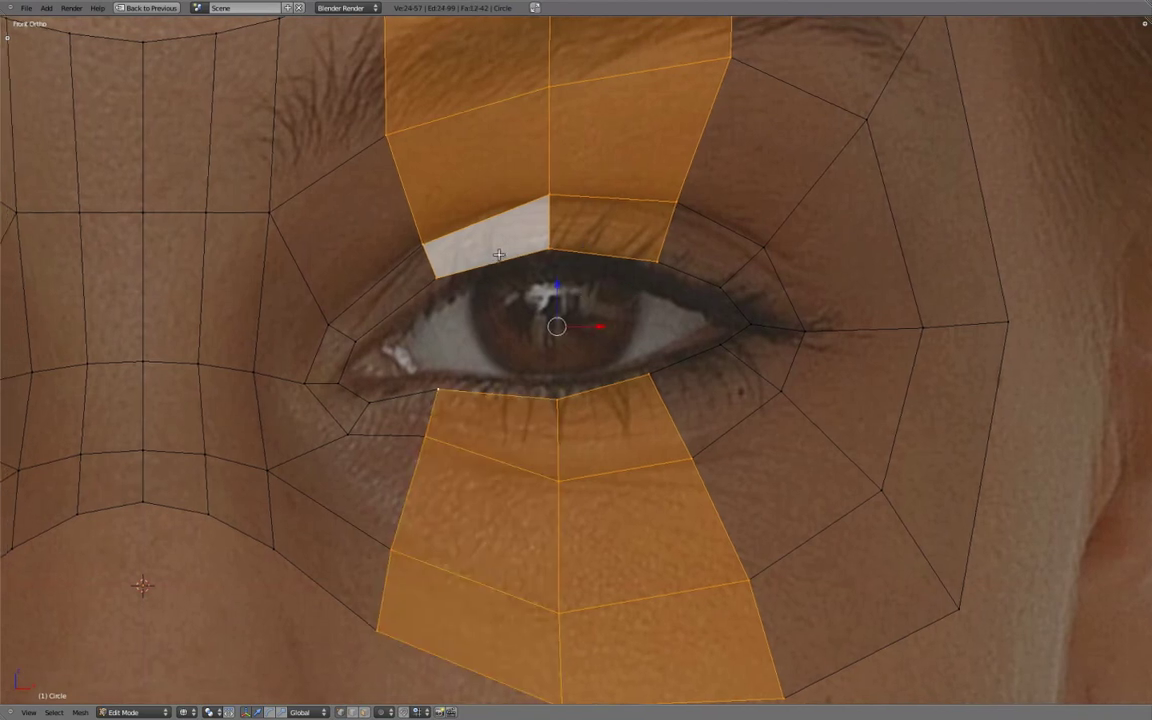
key(ctrl+z)
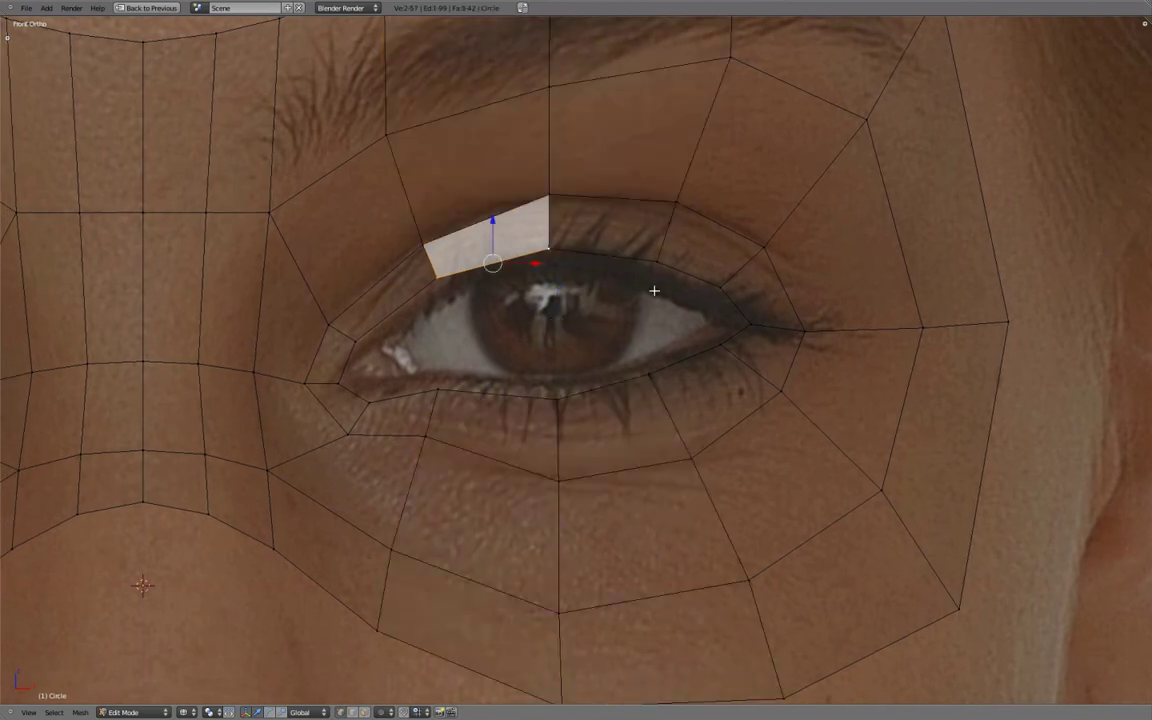
middle_drag(553, 241, 838, 340)
- Scale the eyelid rim edges flat along Z into a thin slit in solid shading
key(z)
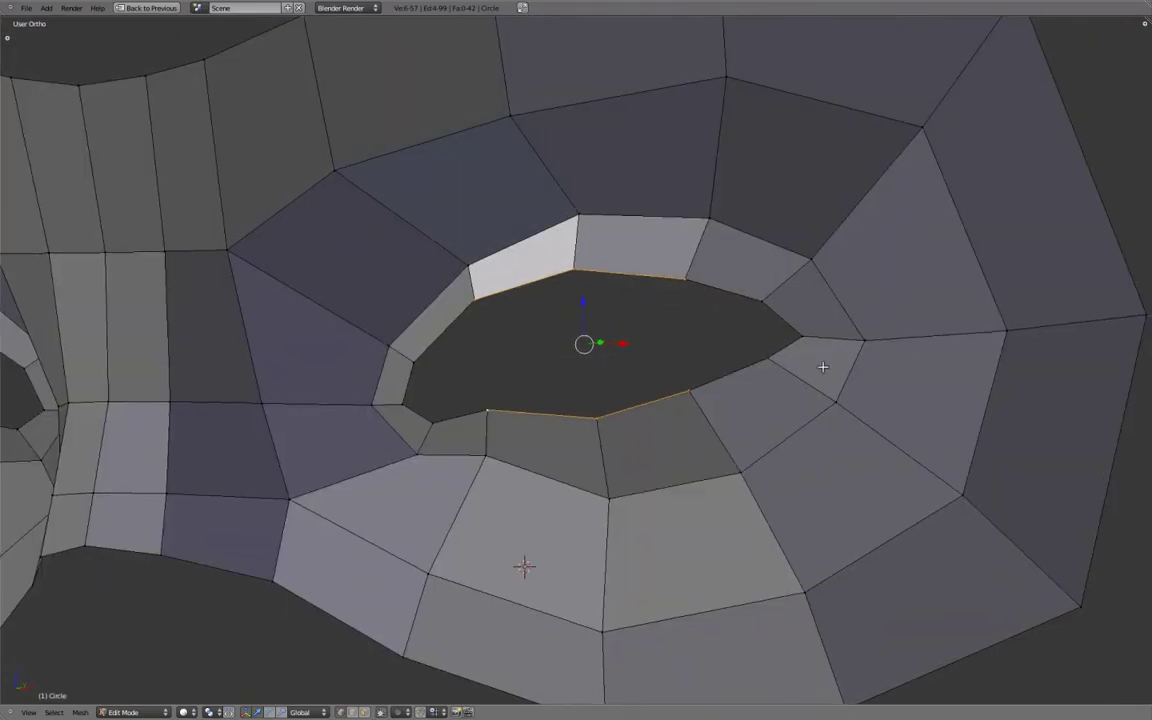
key(s)
key(z)
click(589, 347)
mouse_move(589, 347)
middle_down()
mouse_move(627, 283)
mouse_move(674, 303)
mouse_move(748, 309)
middle_up()
- Move the stray corner vertices and the inner eye corner vertically onto the slit
key(g)
key(z)
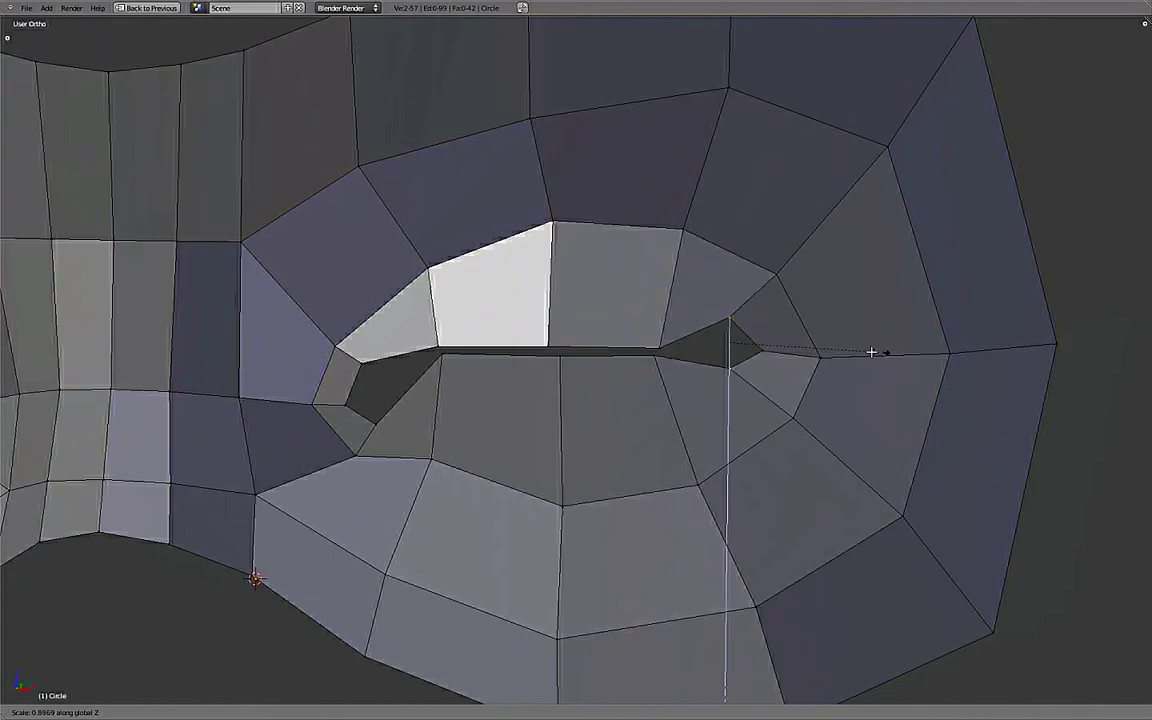
click(691, 350)
key(g)
key(z)
click(673, 343)
right_click(376, 412)
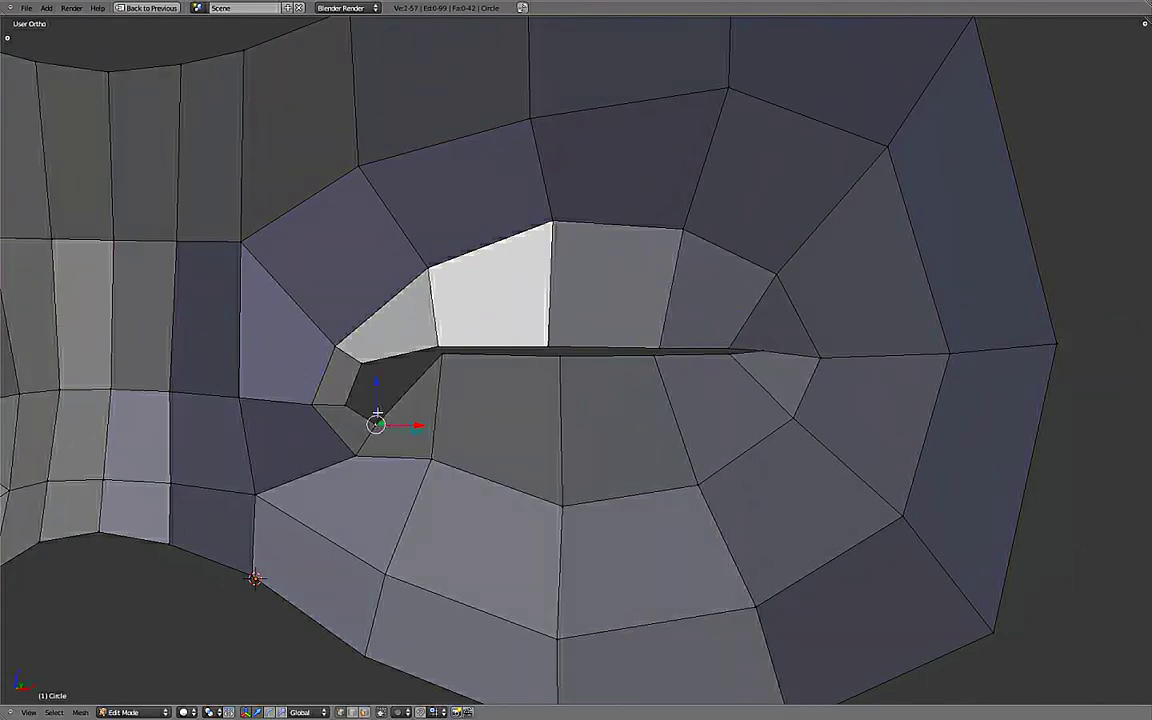
key(g)
key(z)
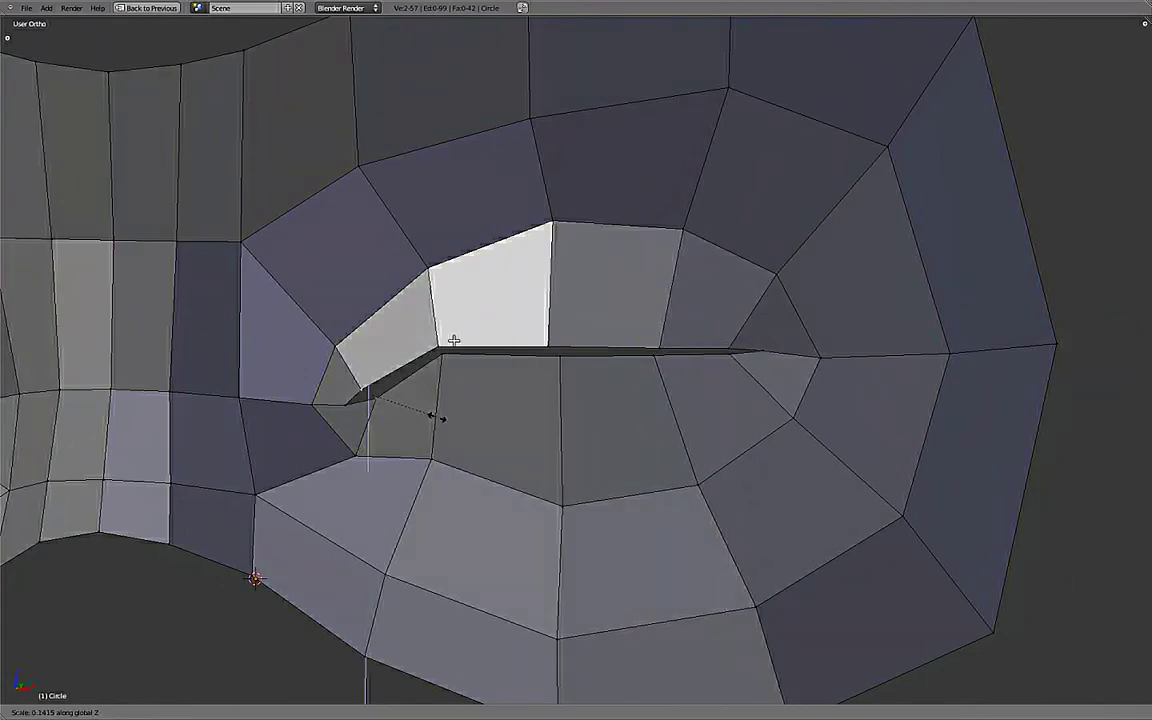
click(440, 352)
- Move the vertex below the slit, a slit edge and a lower eyelid vertex vertically into place
right_click(370, 368)
key(g)
key(z)
click(564, 362)
right_click(562, 354)
shift+right_click(625, 310)
key(g)
key(z)
click(450, 421)
right_click(438, 386)
key(g)
key(z)
click(440, 400)
- Align the outer corner vertex with the slit and view both closed eyes from the front
right_click(728, 356)
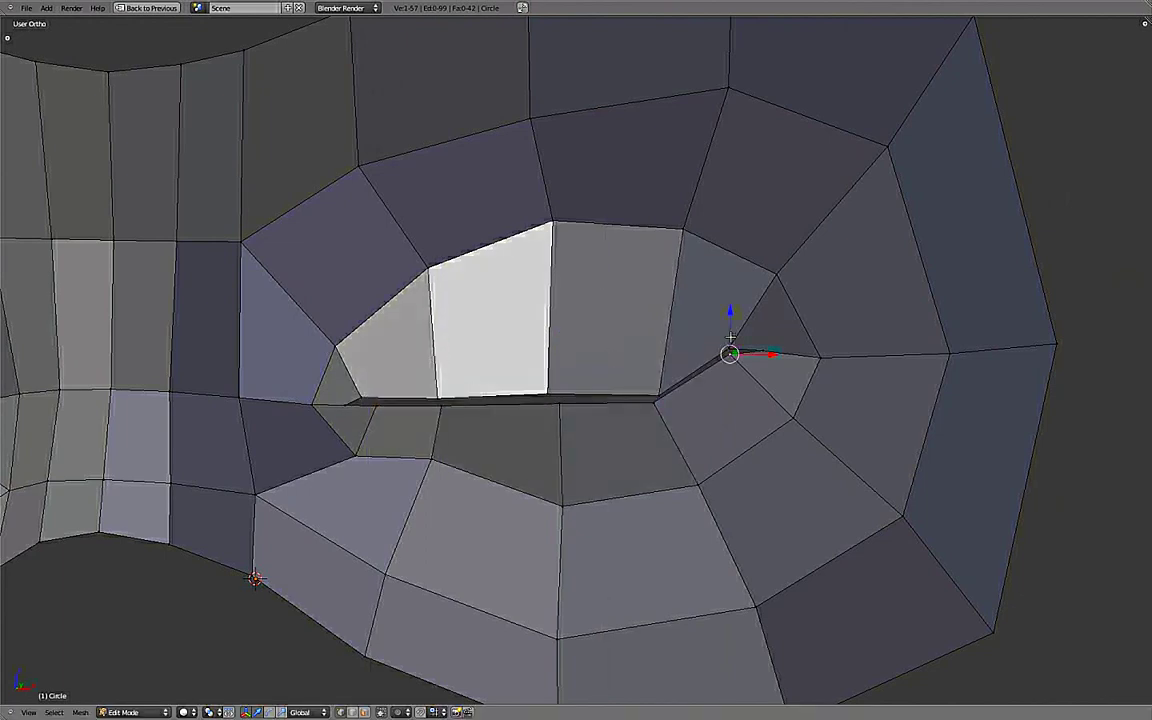
key(g)
key(z)
click(608, 384)
right_click(546, 392)
mouse_move(546, 370)
middle_down()
mouse_move(831, 368)
mouse_move(591, 494)
mouse_move(828, 522)
mouse_move(503, 374)
mouse_move(694, 342)
mouse_move(771, 347)
mouse_move(725, 401)
middle_up()
key(alt+z)
- Return to Edit Mode in the front reference view
key(Tab)
key(KP_1)
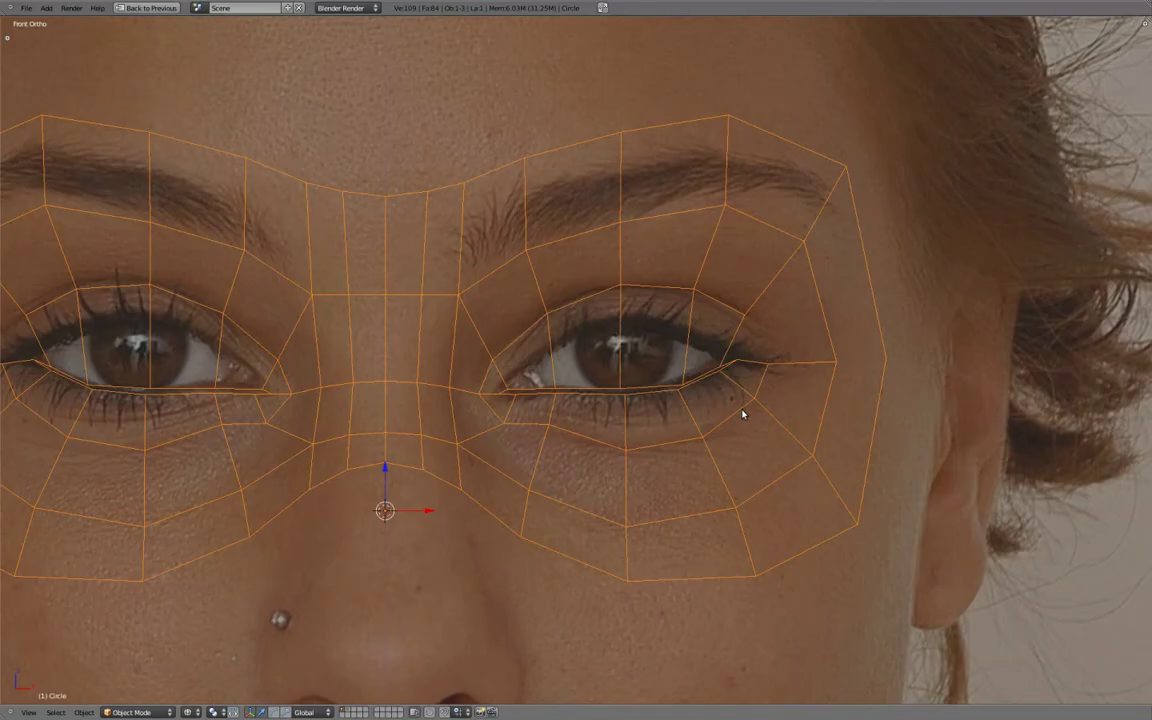
key(Tab)
shift+middle_drag(783, 409, 710, 418)
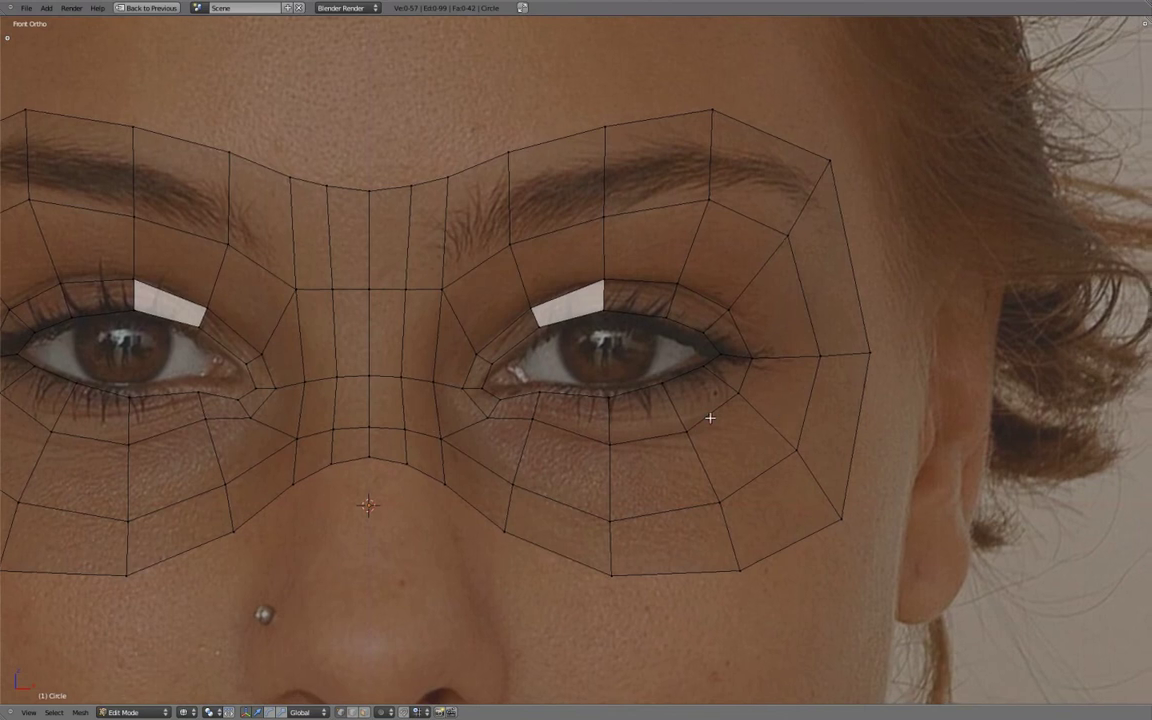
shift+middle_drag(627, 321, 641, 327)
- Circle-select the faces across the whole brow band
key(c)
mouse_move(370, 225)
mouse_down()
mouse_move(479, 215)
mouse_move(669, 167)
mouse_move(818, 200)
mouse_up()
key(Escape)
shift+middle_drag(853, 347, 974, 455)
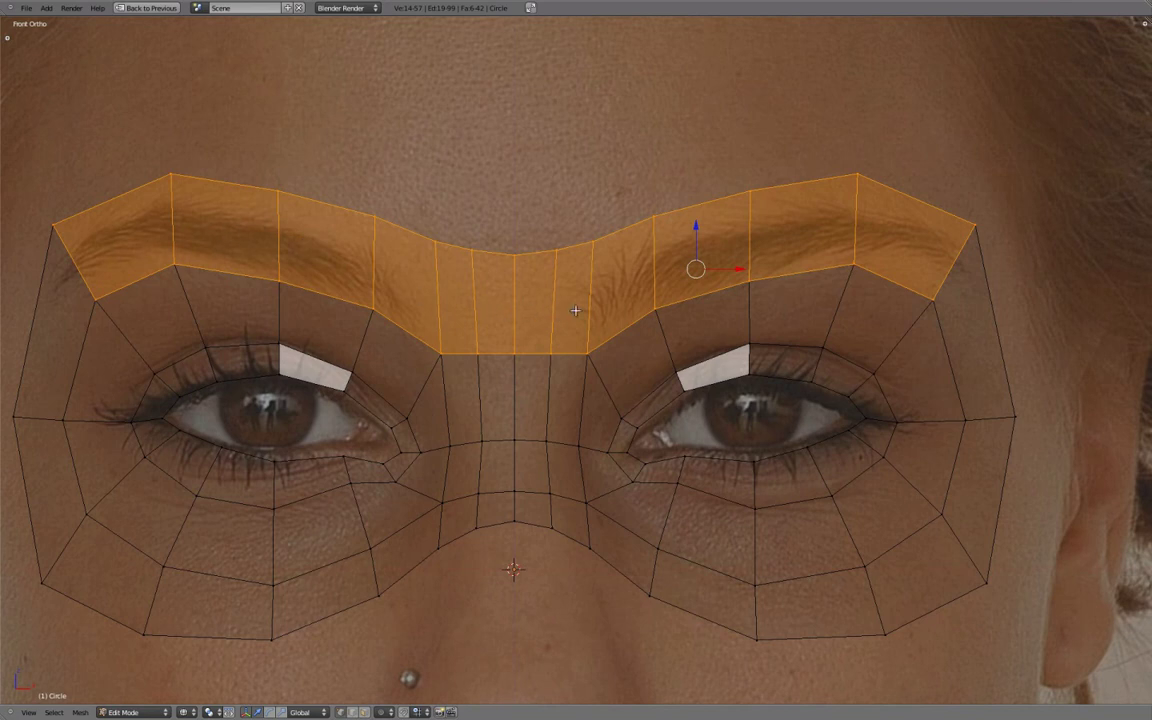
- Move the outer eyebrow corner and upper brow vertices up onto the eyebrows
right_click(936, 297)
right_click(975, 226)
key(g)
click(993, 250)
right_click(956, 318)
key(g)
drag(855, 264, 877, 177)
right_click(750, 182)
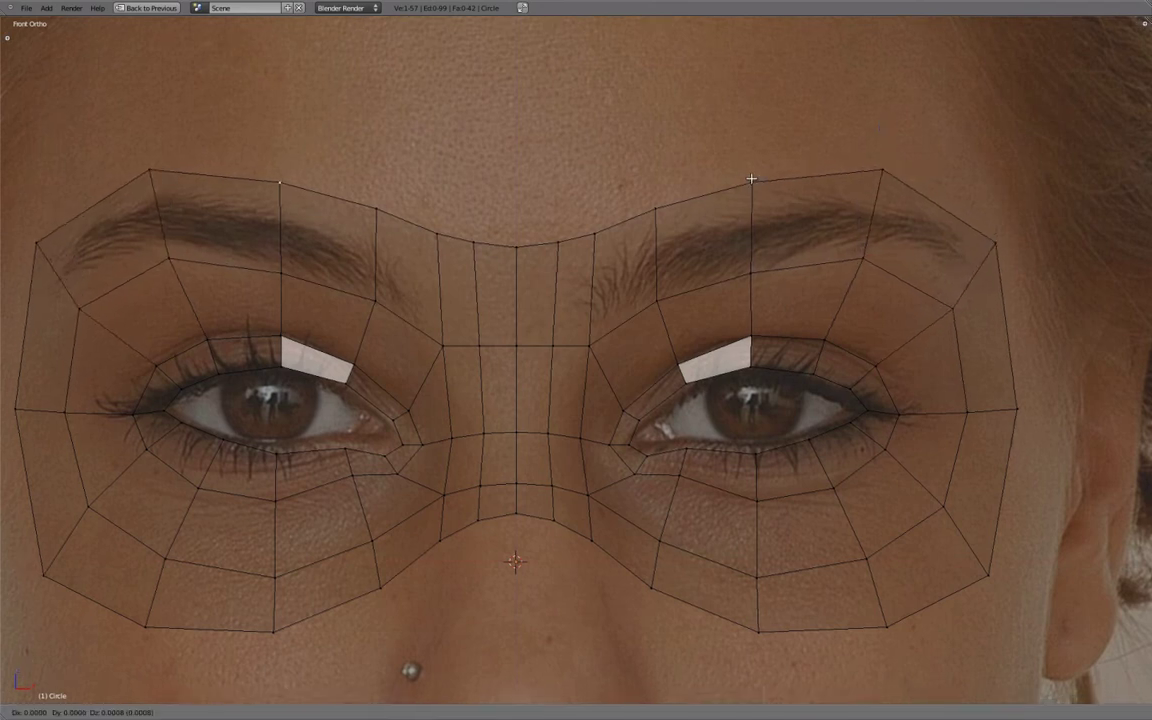
right_click(864, 261)
key(g)
click(865, 265)
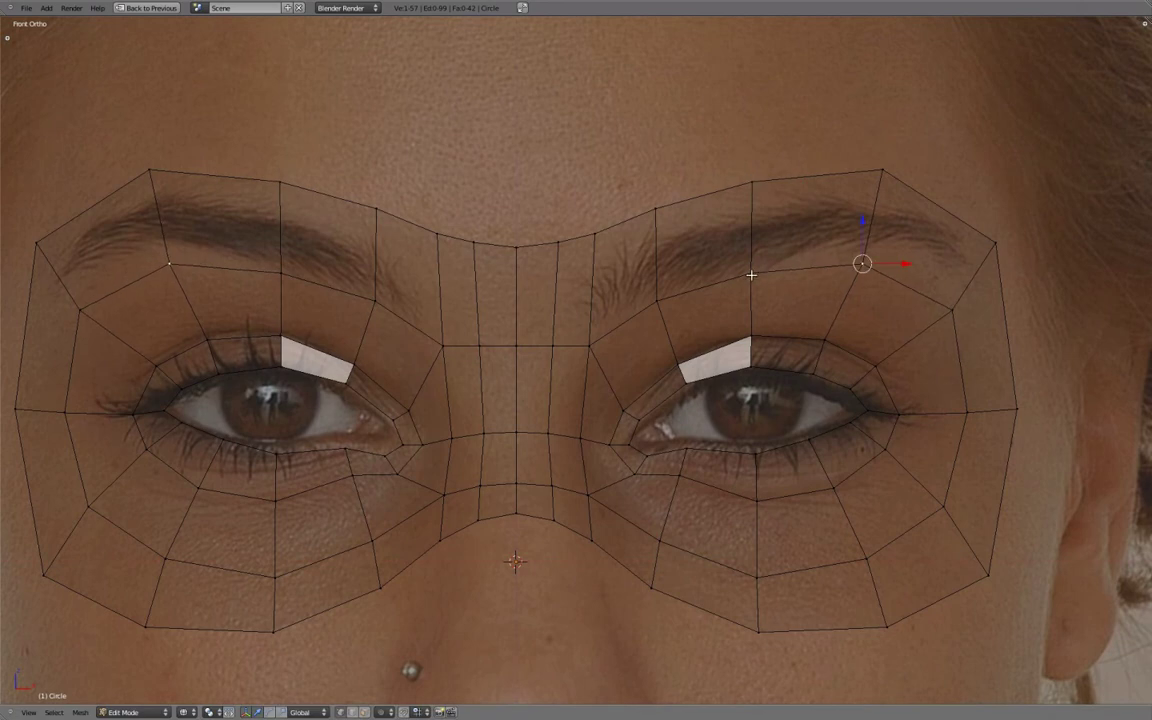
right_click(660, 307)
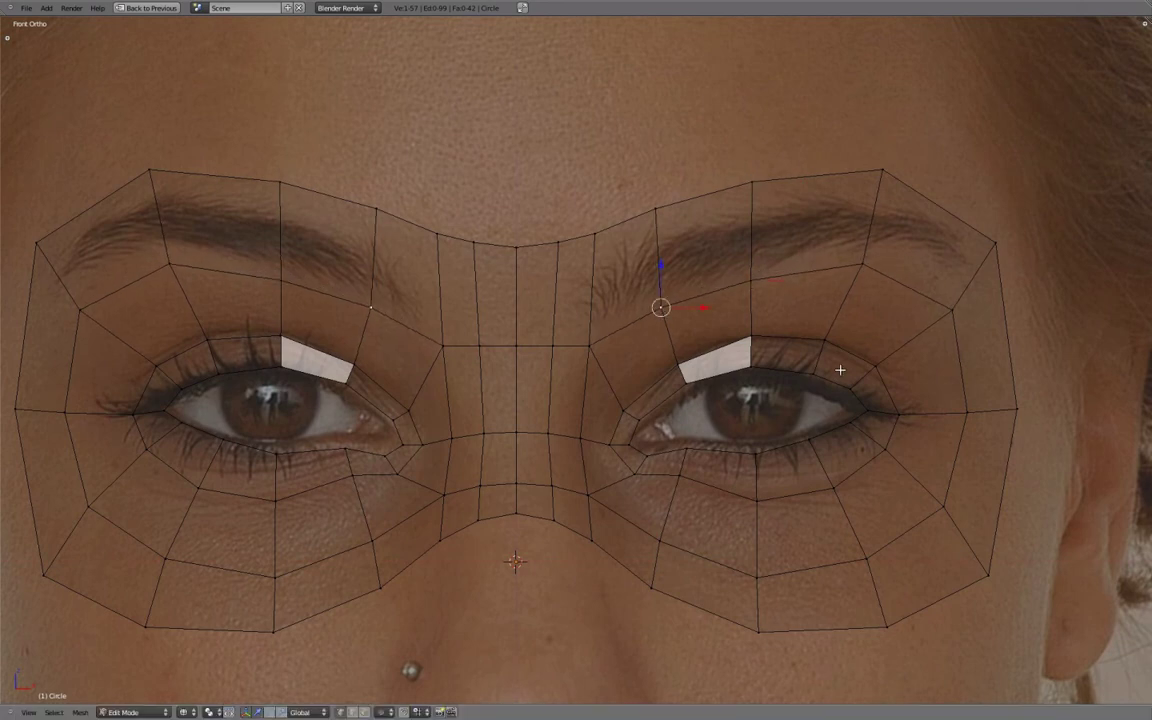
- Select the whole mask and begin stretching it taller along Z
scroll(840, 370, down, 3)
key(a)
key(s)
key(z)
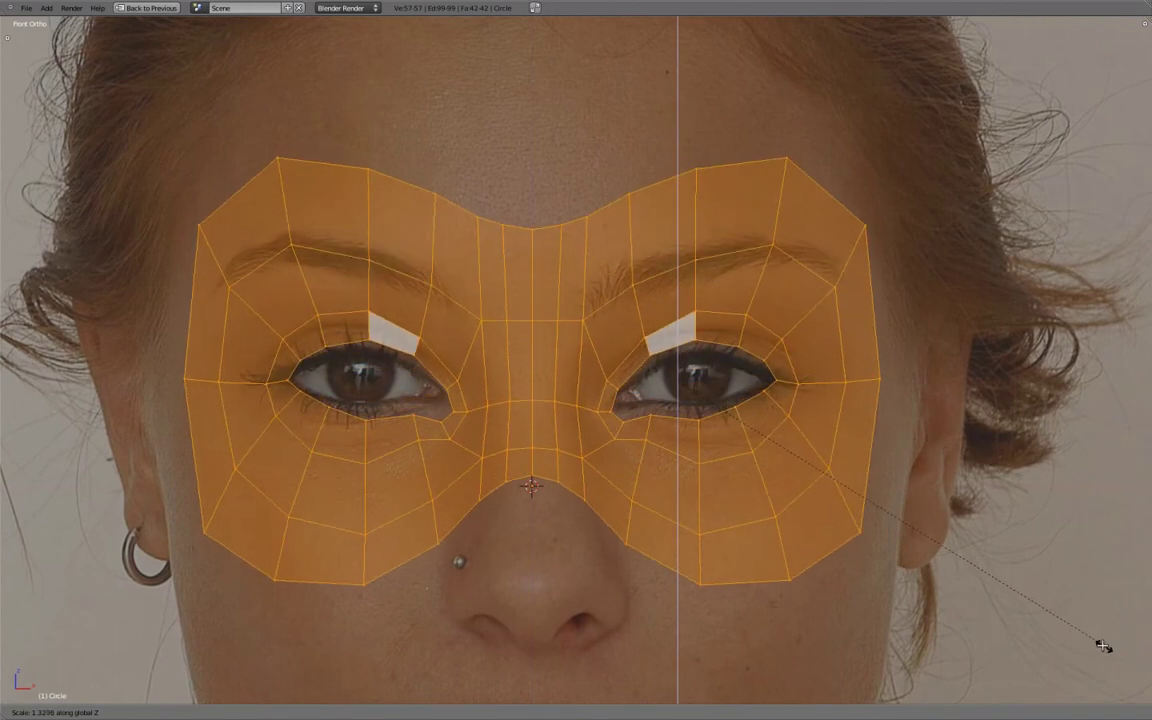
- Cancel the height scaling and bring back the split front and side layout
right_click(1062, 676)
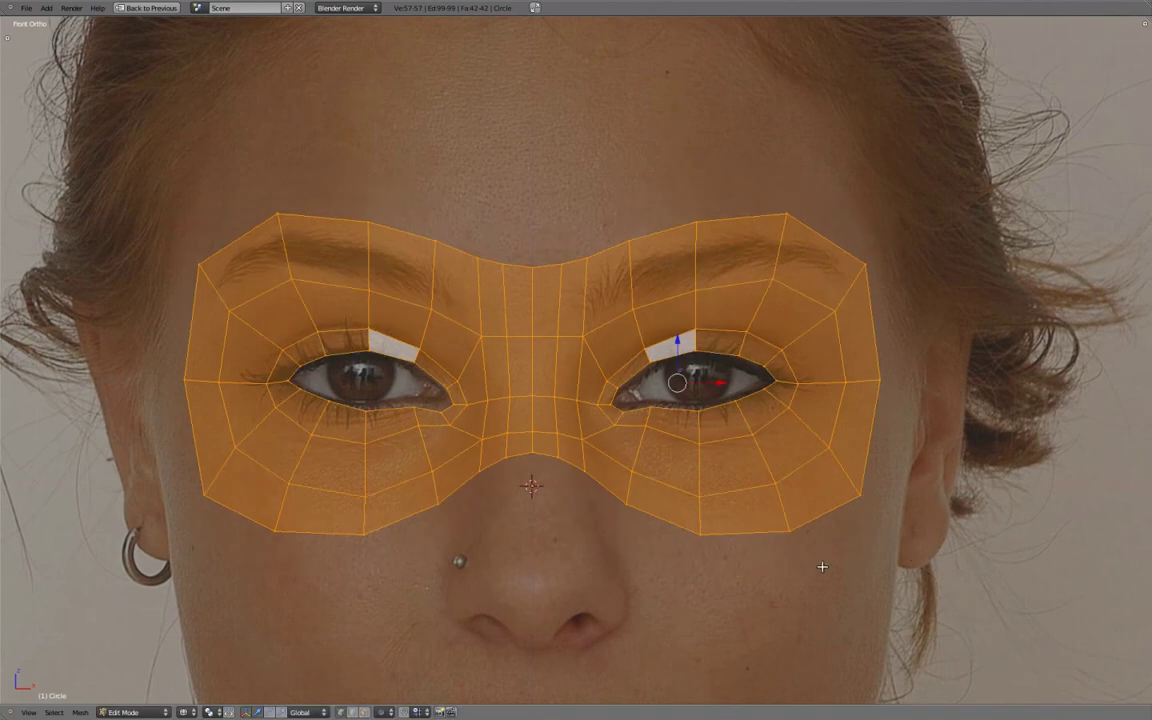
key(ctrl+Up)
scroll(270, 300, up, 2)
- Adjust the upper and outer brow vertices to fit the side profile
click(862, 227)
right_click(771, 198)
right_click(815, 262)
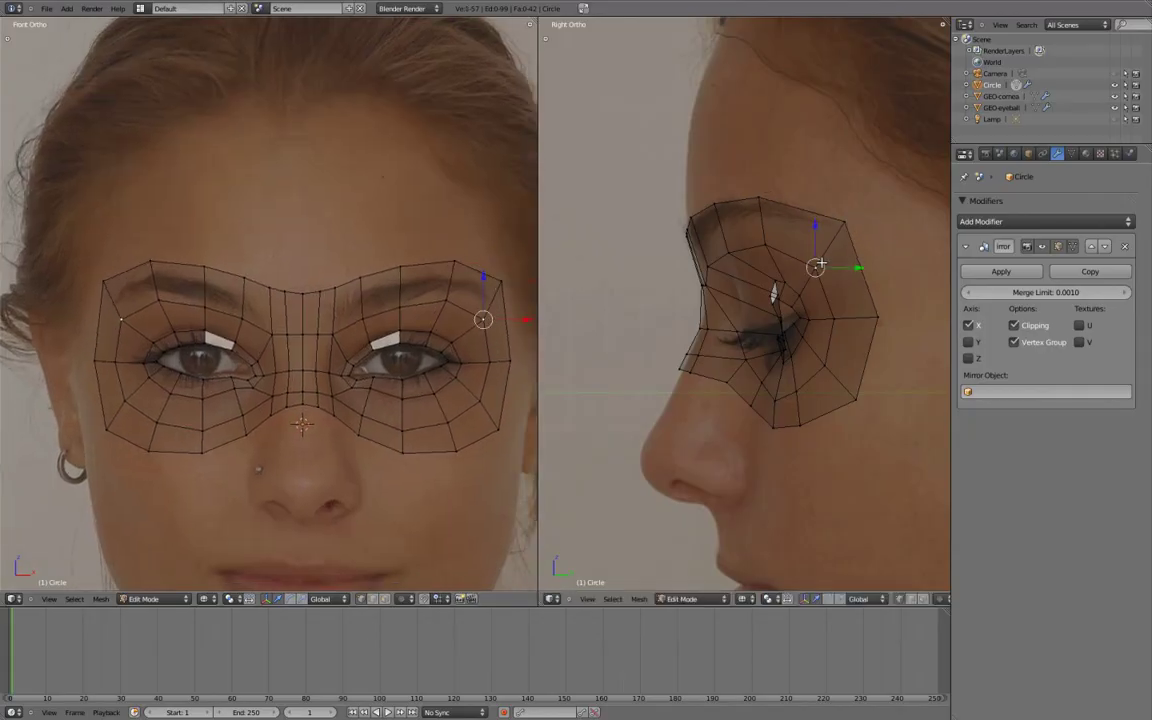
key(g)
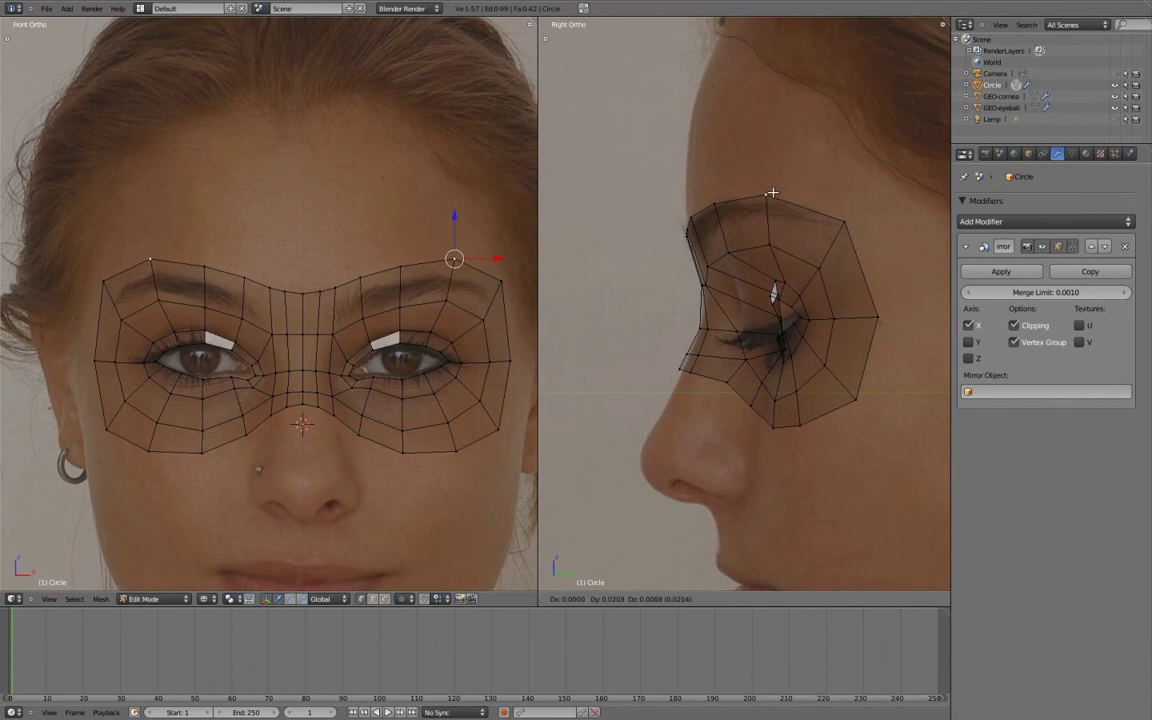